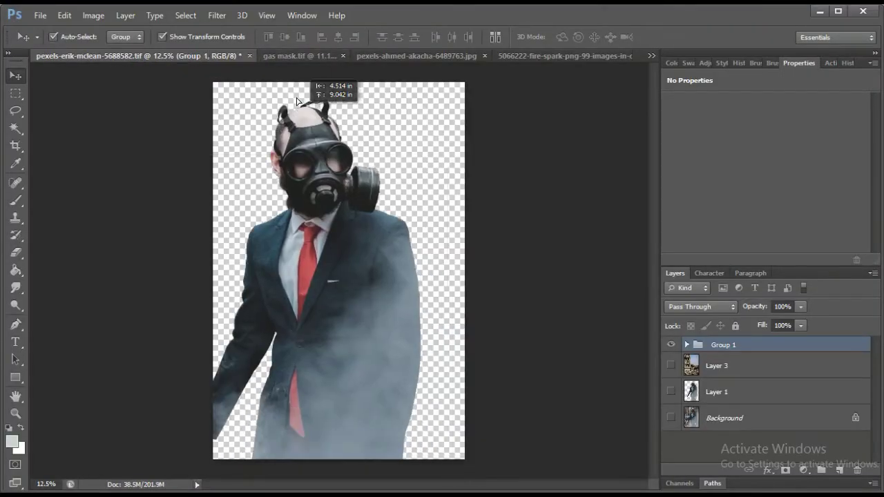
Drag the ruins photo into the gas-mask document and scale it to fill the canvas
left_click(386, 56)
left_click_drag(247, 99, 372, 119)
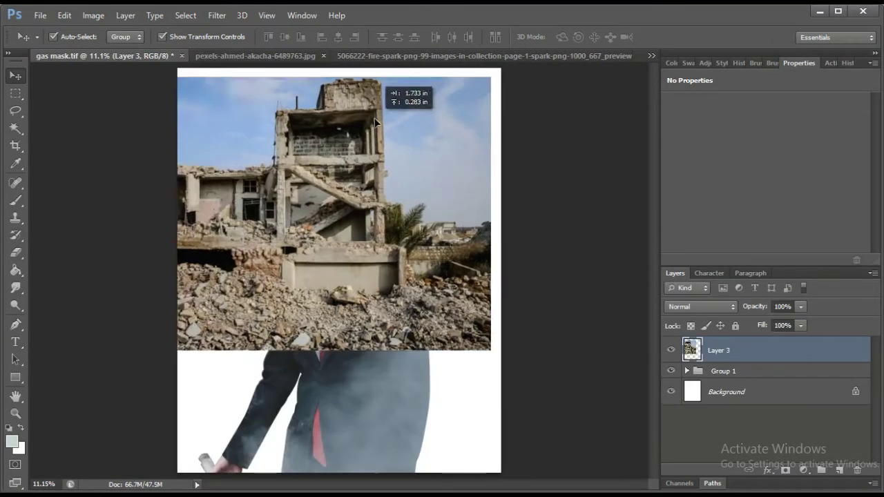
key("ctrl+t")
left_click_drag(501, 341, 572, 449)
left_click(676, 37)
left_click_drag(484, 241, 465, 271)
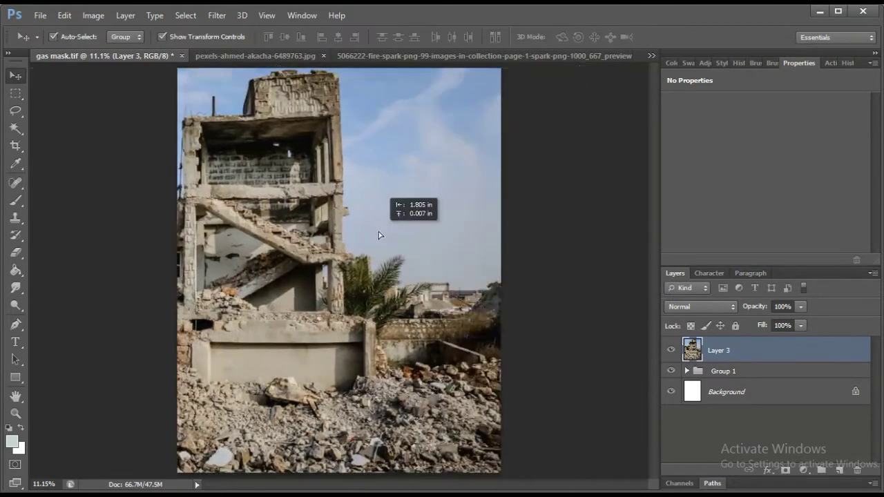
Move Group 1 above the ruins, nudge the man into place, and ungroup it
left_click_drag(723, 371, 723, 343)
key("ctrl+t")
left_click_drag(376, 256, 361, 246)
key("Return")
key("ctrl+shift+g")
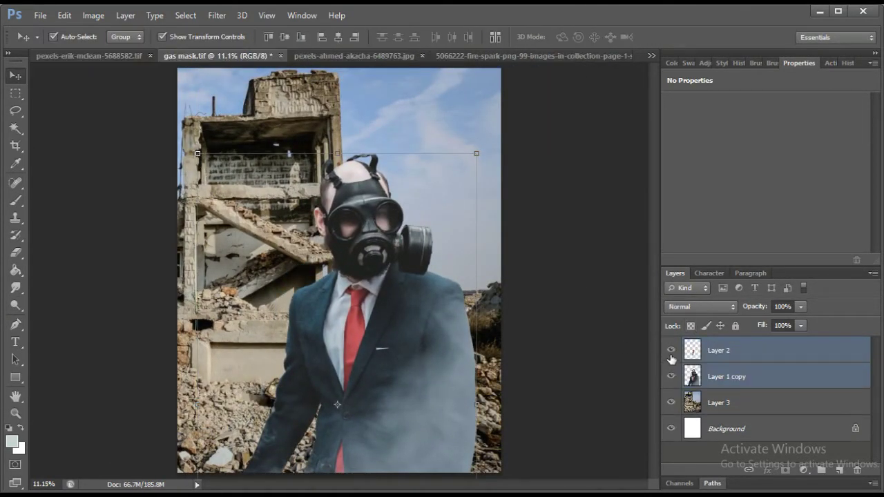
left_click(718, 402)
left_click(803, 469)
Add a Gradient Fill layer and set its first colour stop to yellow-green
left_click(801, 190)
left_click(442, 148)
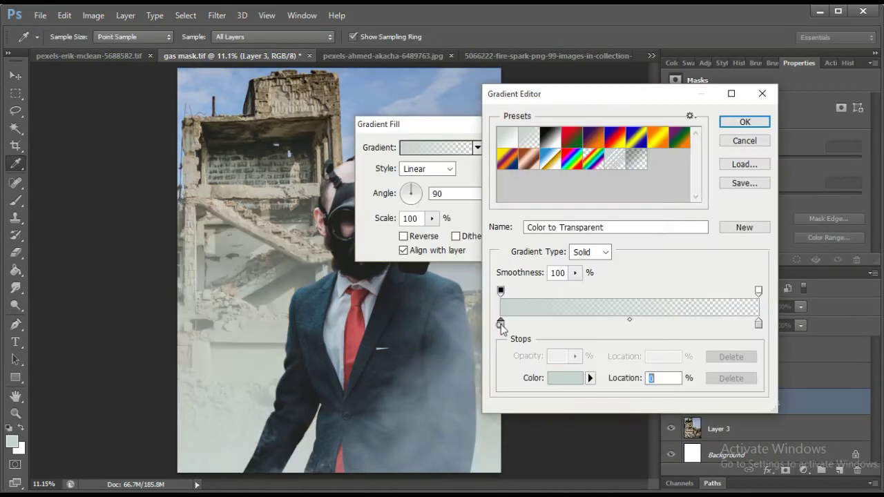
double_click(500, 323)
left_click(695, 335)
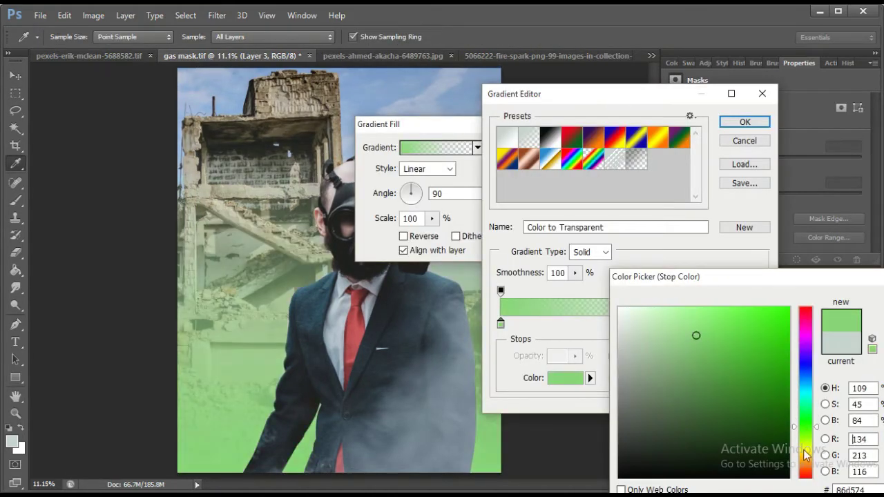
left_click(805, 434)
left_click(841, 346)
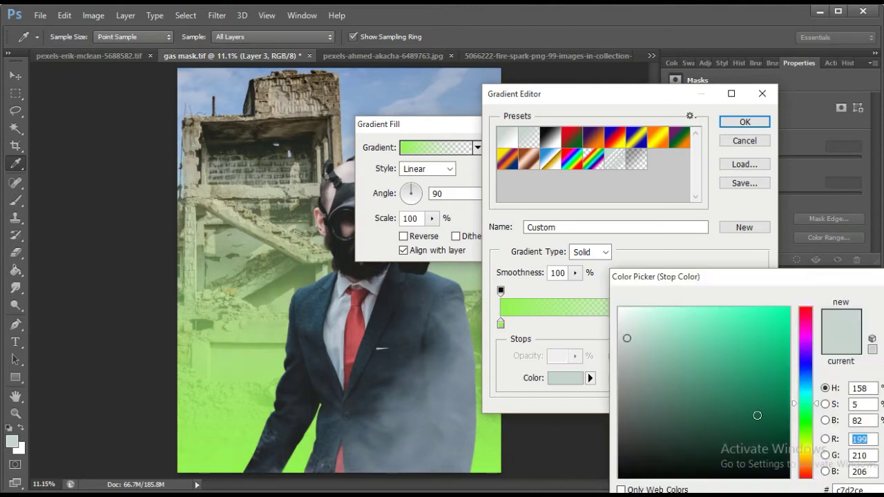
left_click(233, 456)
key("Return")
Make the right stop fully opaque dark green and set the gradient angle to -90
left_click(758, 291)
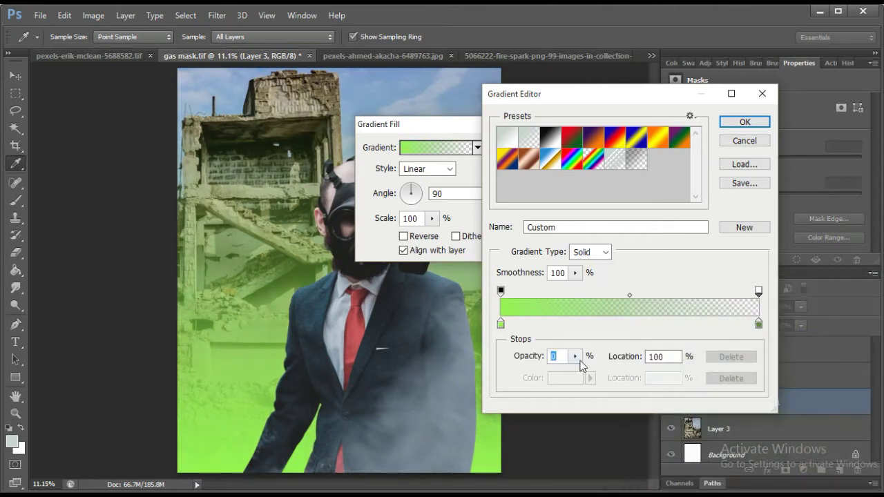
left_click_drag(574, 356, 675, 377)
double_click(758, 323)
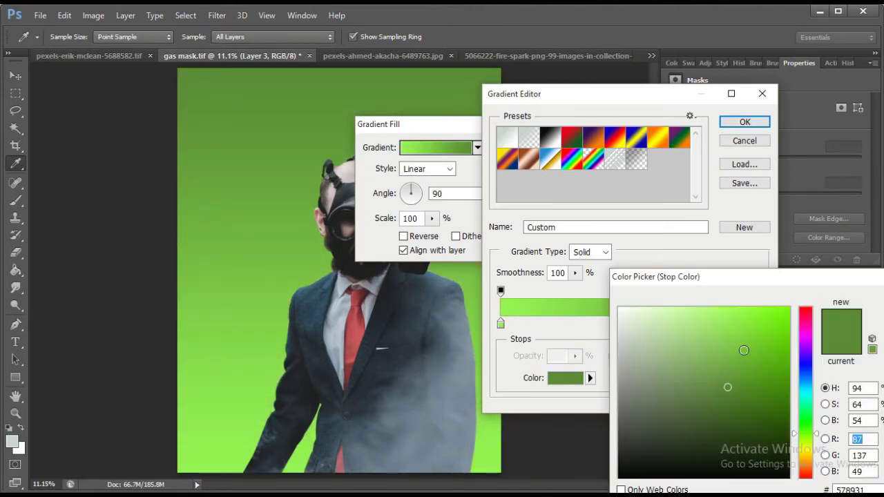
left_click(728, 432)
key("Return")
key("Return")
type("-90")
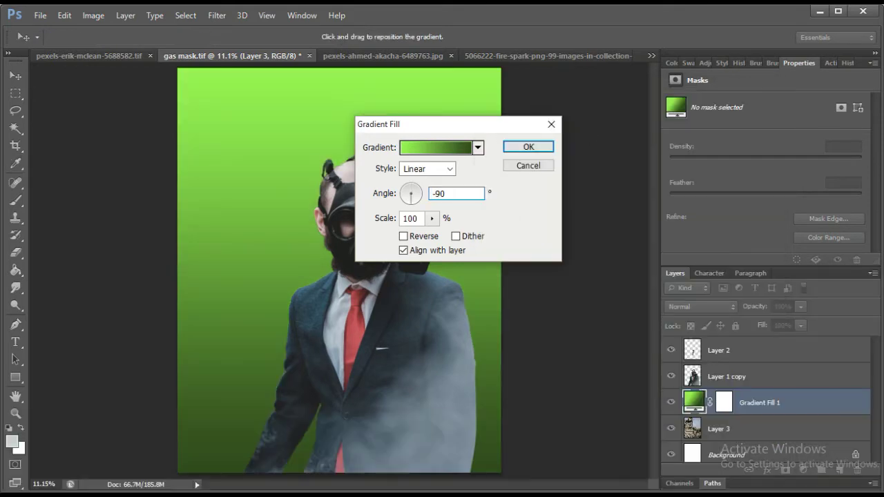
left_click(526, 146)
Move the ruins Layer 3 above the gradient and lower its opacity to 21%
left_click(697, 305)
key("Escape")
left_click_drag(718, 428, 718, 395)
left_click(800, 306)
left_click_drag(758, 321, 745, 321)
left_click(293, 459)
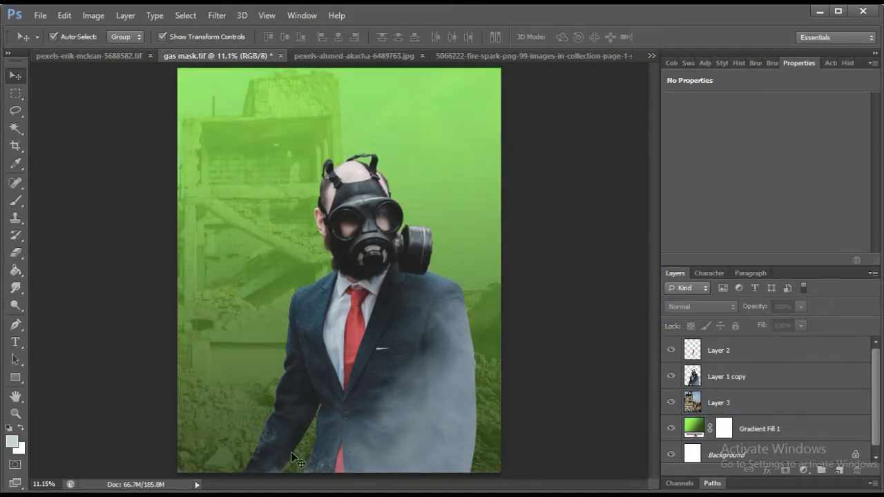
left_click(441, 386)
Zoom in on the goggles and enlarge the brush to roughly lens size
key("h")
scroll(363, 211, "up", 5)
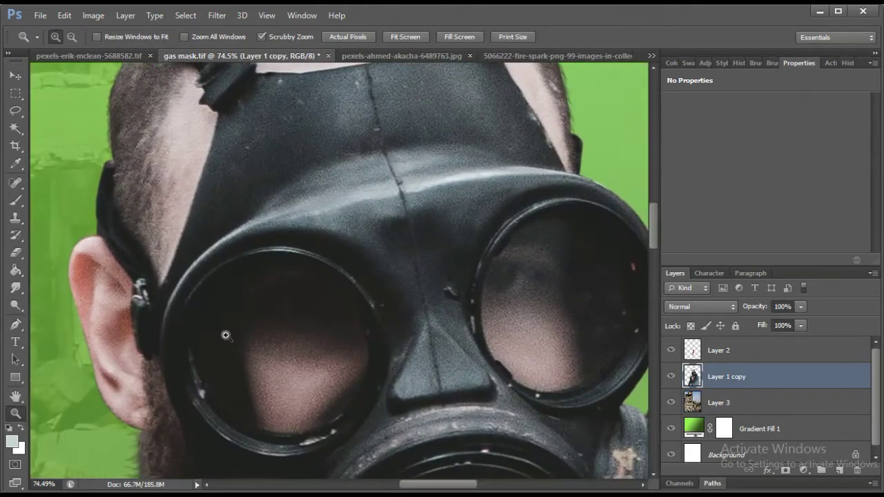
left_click_drag(331, 406, 286, 308)
key("b")
right_click(338, 259)
left_click_drag(338, 261, 424, 262)
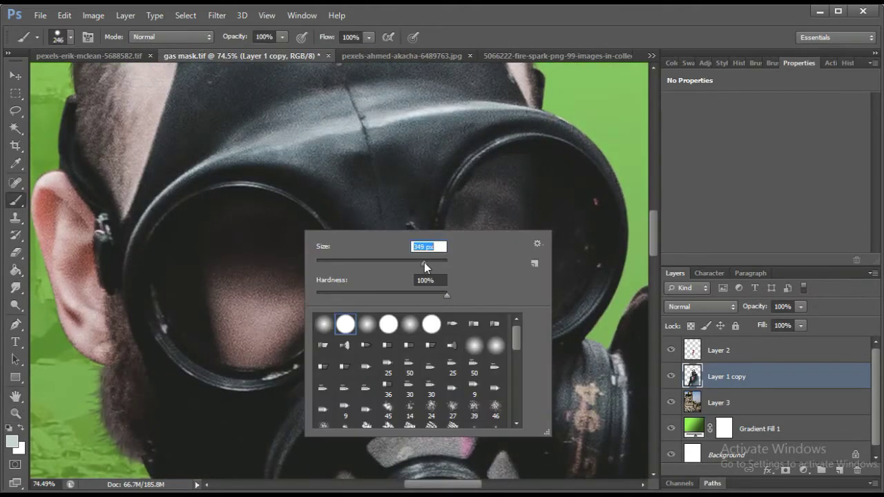
left_click(241, 285)
key("ctrl+z")
Add a bright green Solid Color layer, invert its mask, and paint the left lens in
left_click(803, 470)
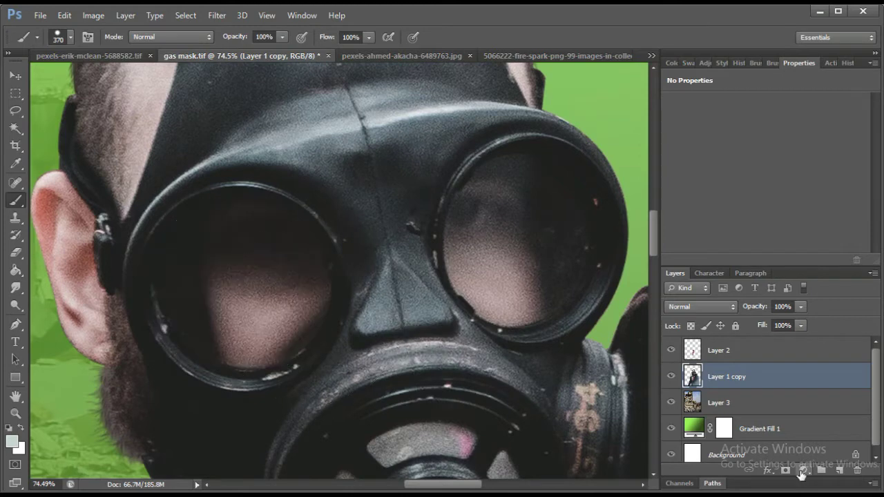
left_click(804, 178)
key("Return")
left_click(722, 376)
key("ctrl+i")
left_click(239, 288)
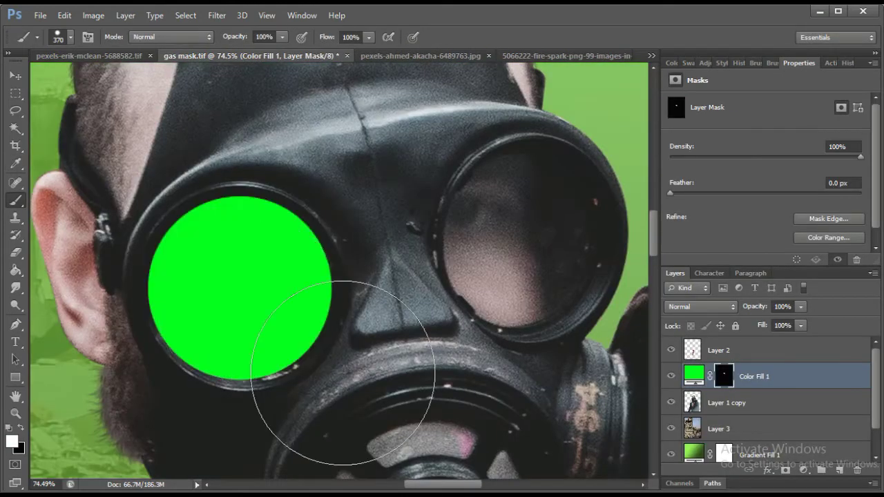
Reshape the brush to 92% roundness and paint the right lens green
key("F5")
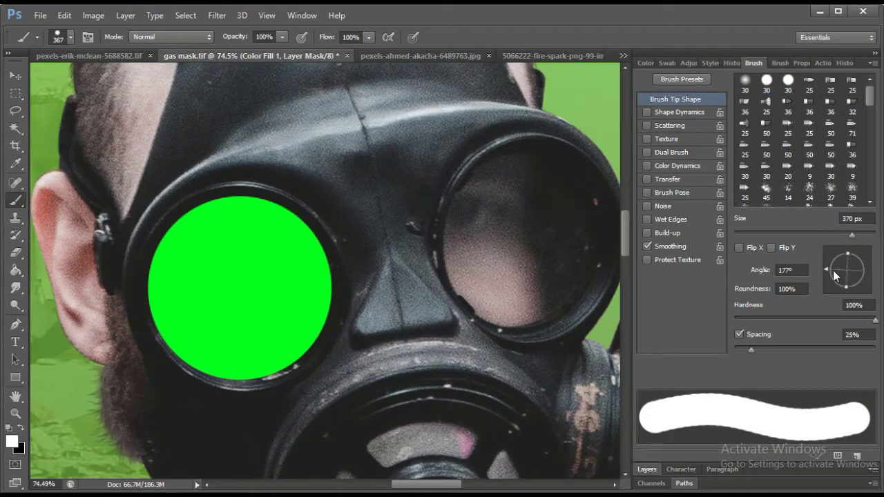
mouse_move(842, 275)
left_mouse_down()
mouse_move(845, 255)
mouse_move(862, 270)
left_mouse_up()
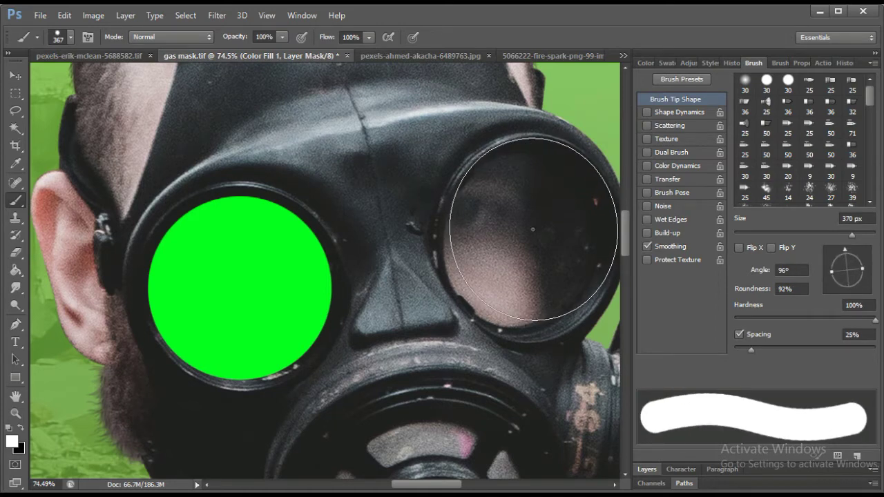
left_click(531, 230)
left_click(527, 233)
key("F5")
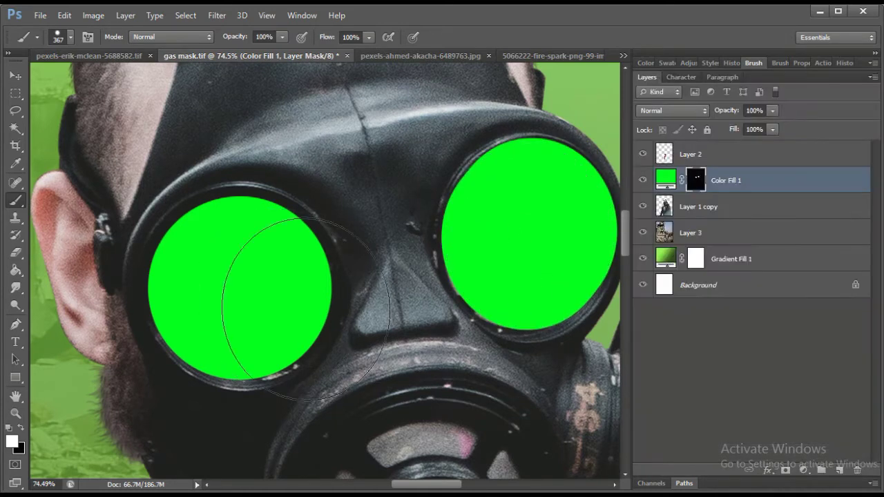
left_click_drag(381, 382, 319, 201)
right_click(339, 315)
Paint green dots on the filter ring and fill the left arc green
left_click(278, 311)
left_click(281, 294)
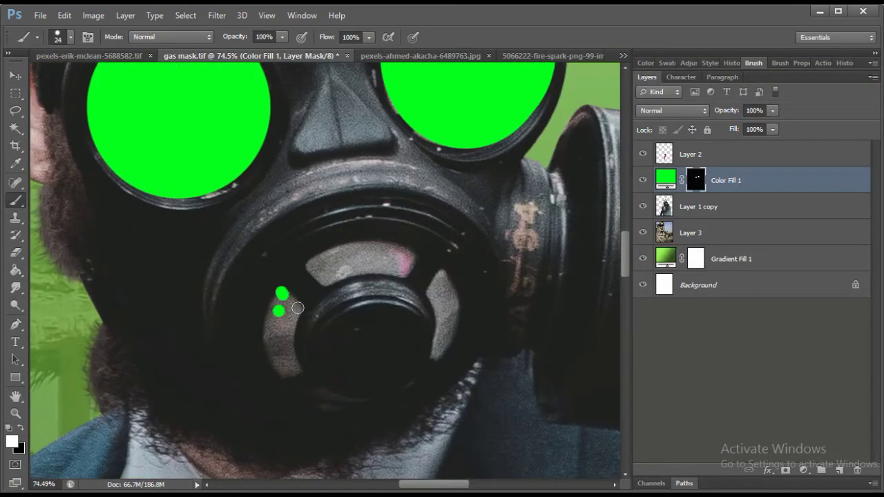
scroll(357, 262, "up", 2)
left_click(271, 312)
left_click(232, 274)
left_click(504, 244)
left_click(479, 289)
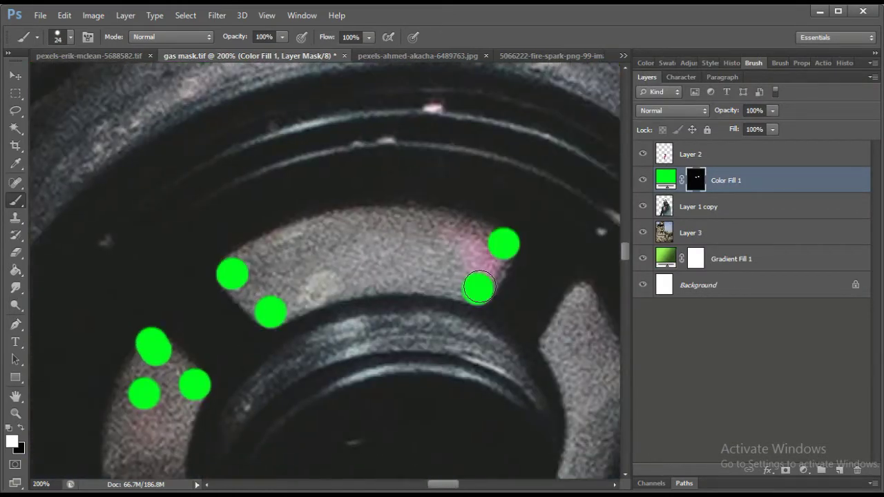
mouse_move(271, 312)
left_mouse_down()
mouse_move(243, 289)
mouse_move(346, 217)
mouse_move(404, 208)
mouse_move(473, 290)
mouse_move(382, 279)
mouse_move(300, 292)
mouse_move(345, 262)
mouse_move(483, 256)
left_mouse_up()
left_click_drag(497, 307, 322, 197)
Paint the filter's right and top arcs green on the Color Fill 1 mask
left_click(373, 156)
left_click(344, 205)
mouse_move(352, 373)
left_mouse_down()
mouse_move(395, 305)
mouse_move(378, 172)
mouse_move(353, 220)
left_mouse_up()
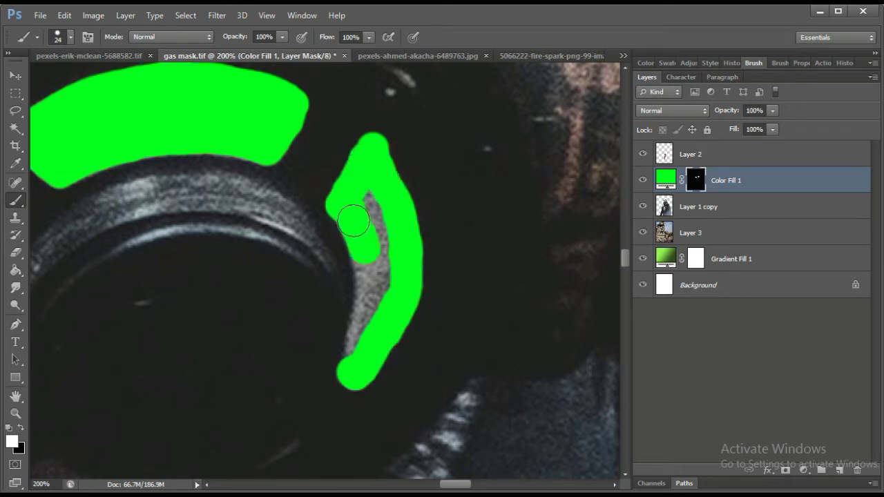
left_click_drag(365, 254, 368, 335)
left_click_drag(366, 186, 362, 276)
left_click_drag(290, 319, 521, 264)
mouse_move(221, 193)
left_mouse_down()
mouse_move(170, 145)
mouse_move(151, 205)
mouse_move(141, 331)
mouse_move(207, 359)
mouse_move(192, 259)
mouse_move(187, 347)
left_mouse_up()
Paint a thin green curve under the filter with an 8 px brush, then dots at 21 px
right_click(178, 308)
type("8")
mouse_move(295, 429)
left_mouse_down()
mouse_move(178, 308)
mouse_move(133, 302)
mouse_move(332, 310)
left_mouse_up()
key("Return")
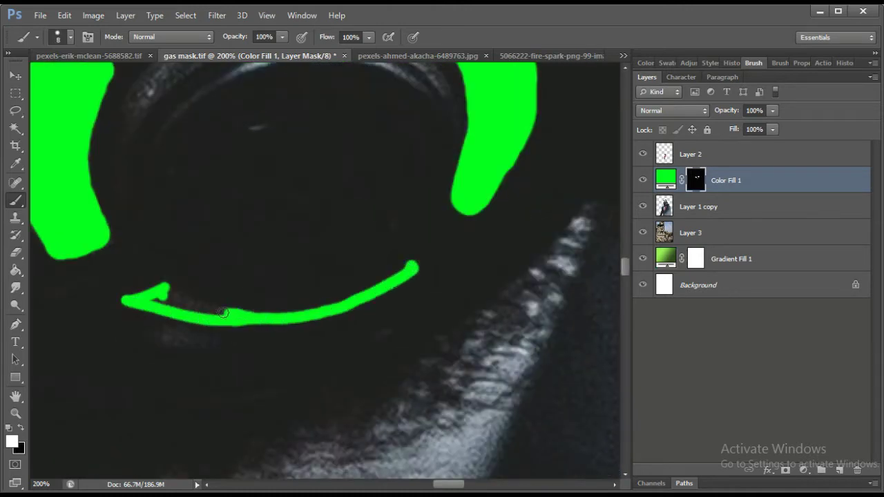
key("ctrl+minus")
right_click(289, 193)
type("21")
key("Return")
left_click(288, 191)
left_click(327, 185)
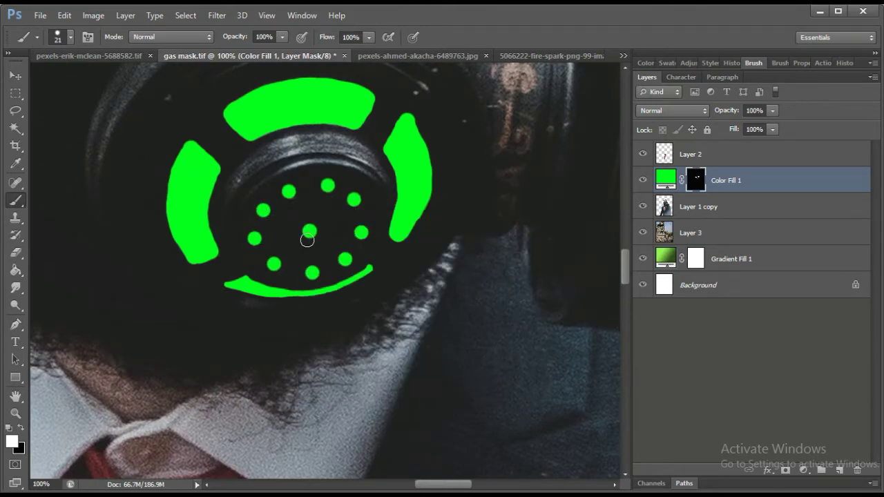
Zoom out to view the whole figure and save the document as TIFF
key("ctrl+minus")
key("ctrl+minus")
key("ctrl+minus")
key("ctrl+minus")
key("ctrl+minus")
key("ctrl+minus")
key("ctrl+plus")
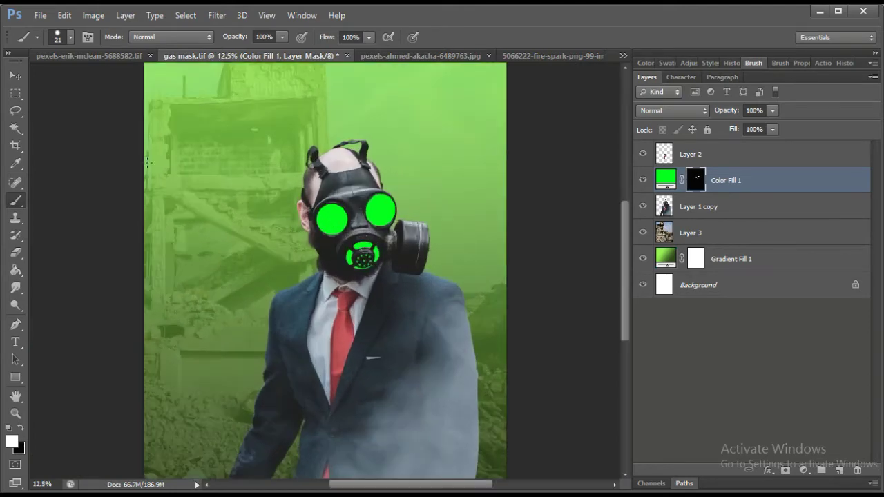
key("v")
left_click(40, 15)
left_click(49, 163)
Tint the man yellow-green with a colorized Hue/Saturation layer clipped to Layer 1 copy
key("Return")
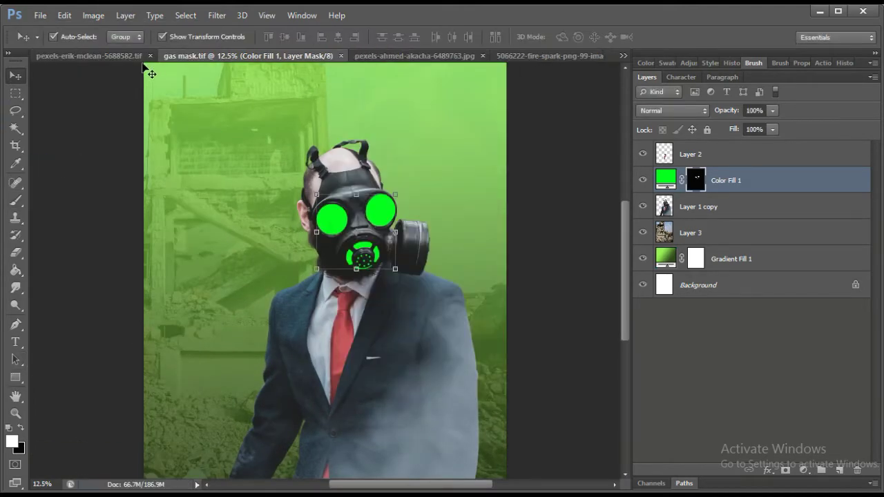
key("ctrl+minus")
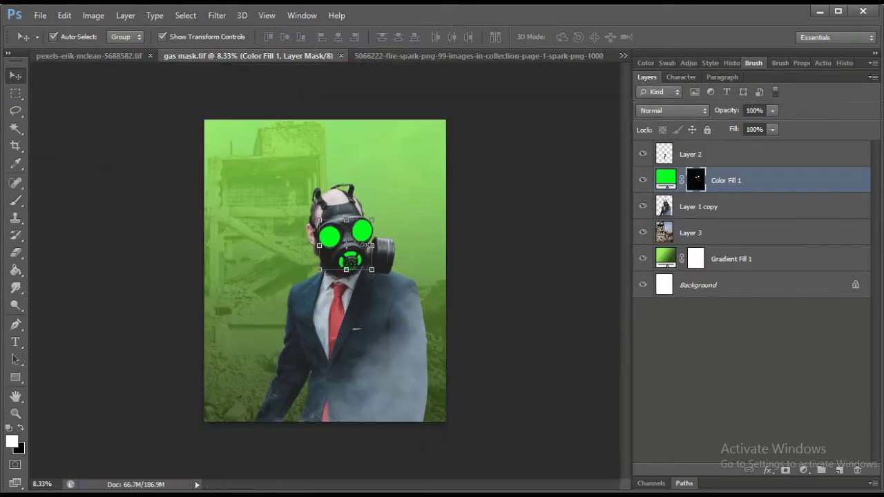
left_click(698, 207)
left_click(803, 470)
left_click(829, 310)
left_click(732, 226)
left_click_drag(725, 152, 704, 152)
mouse_move(731, 180)
left_mouse_down()
mouse_move(754, 181)
mouse_move(758, 207)
left_mouse_up()
left_click_drag(754, 181, 771, 181)
left_click(745, 416, "alt")
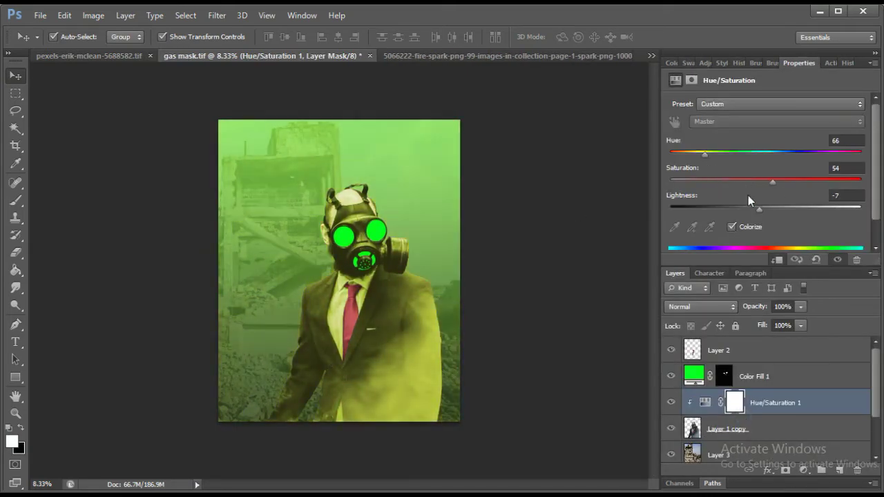
left_click_drag(704, 151, 712, 154)
scroll(744, 429, "down", 2)
Add a second colorized Hue/Saturation layer tinting the ruins Layer 3 yellow-green
left_click(725, 396)
left_click(803, 469)
left_click(814, 310)
left_click(731, 226)
mouse_move(670, 151)
left_mouse_down()
mouse_move(706, 152)
mouse_move(779, 209)
mouse_move(769, 209)
left_mouse_up()
left_click(718, 410, "alt")
Hide the gradient haze and erase the Hue/Saturation 2 mask top-left with a 504 px eraser
key("e")
right_click(436, 268)
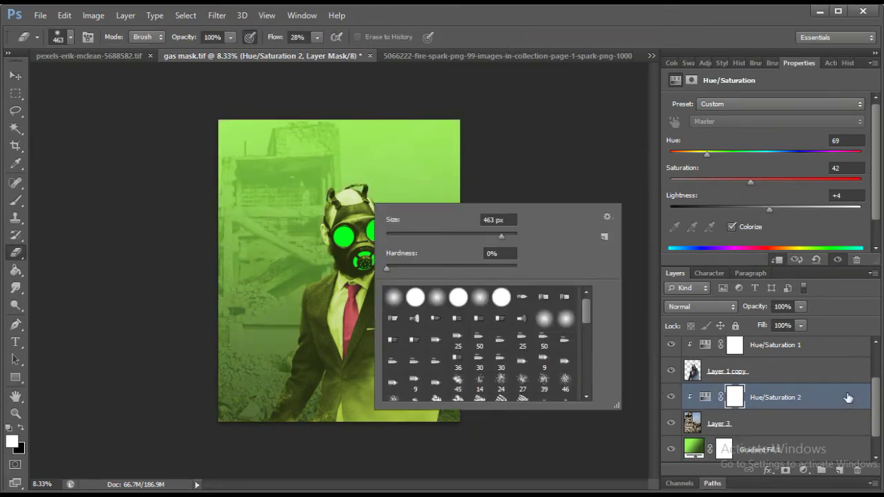
scroll(848, 397, "up", 1)
left_click(670, 454)
left_click(718, 428)
left_click(734, 402)
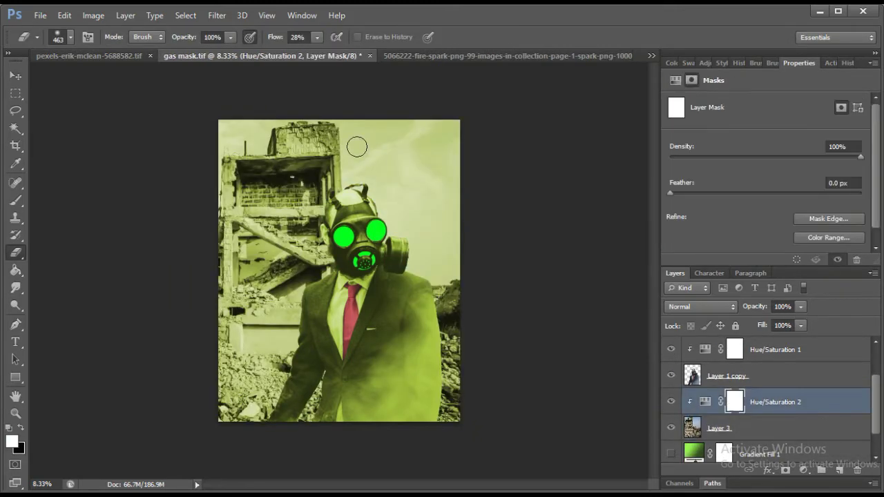
right_click(377, 149)
left_click_drag(509, 184, 514, 184)
key("shift+0")
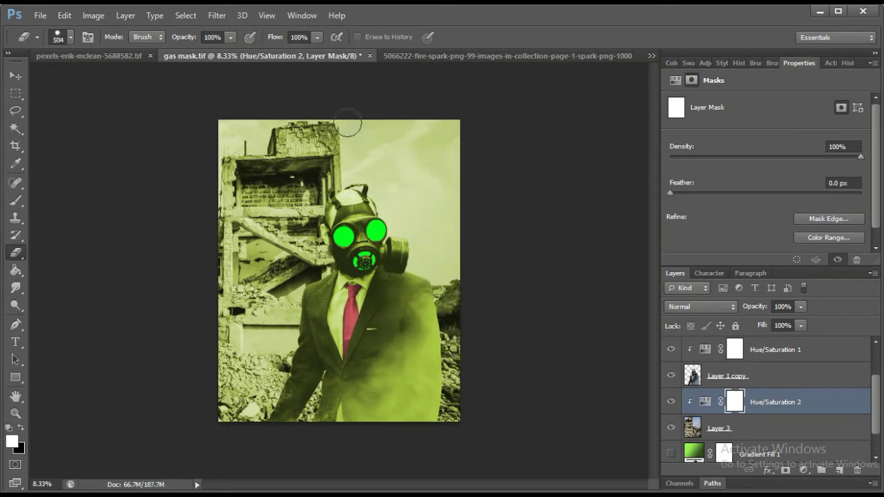
left_click_drag(282, 111, 230, 134)
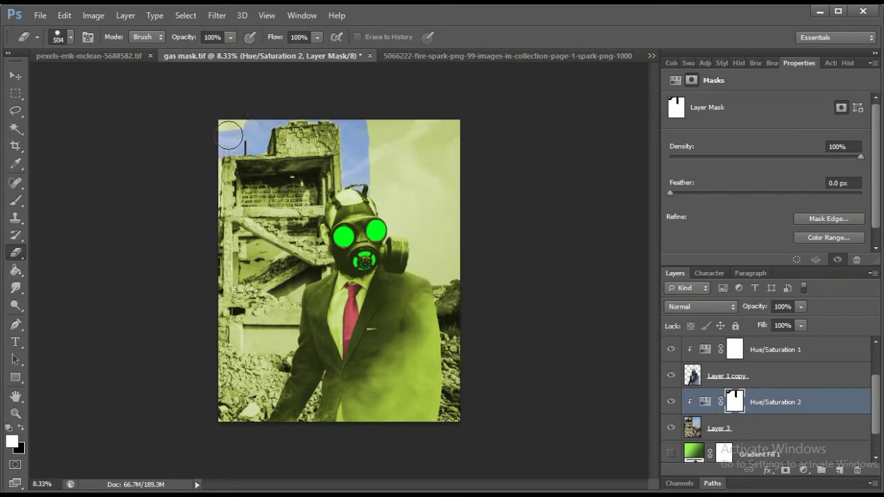
Erase the tint at the top-right with a 1521 px eraser to reveal blue sky
right_click(376, 146)
left_click_drag(514, 185, 532, 184)
key("Return")
left_click_drag(410, 207, 433, 181)
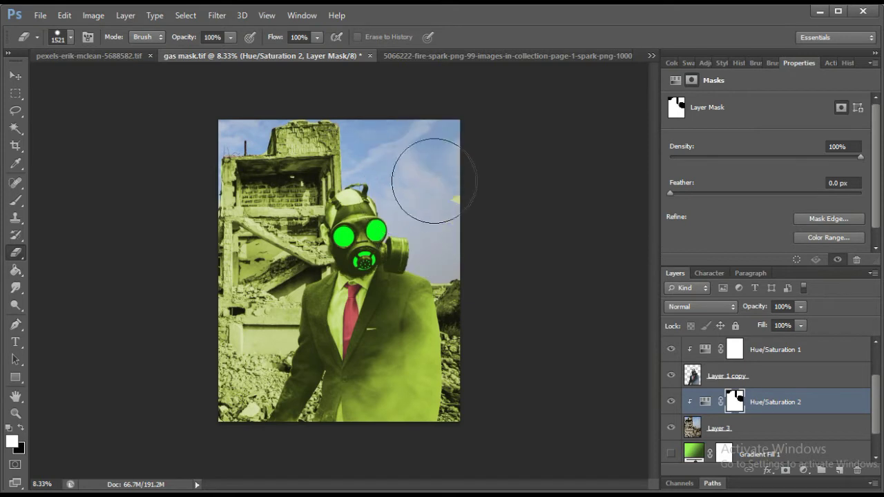
right_click(442, 240)
key("Escape")
Lower Layer 3 opacity to fade the ruins and show Gradient Fill 1 and Hue/Saturation 2
key("v")
left_click(759, 428)
left_click_drag(800, 306, 747, 324)
left_click(670, 453)
left_click(669, 404)
Set the ruins tint to hue 52, saturation 64, lightness −44, and save
left_click(704, 401)
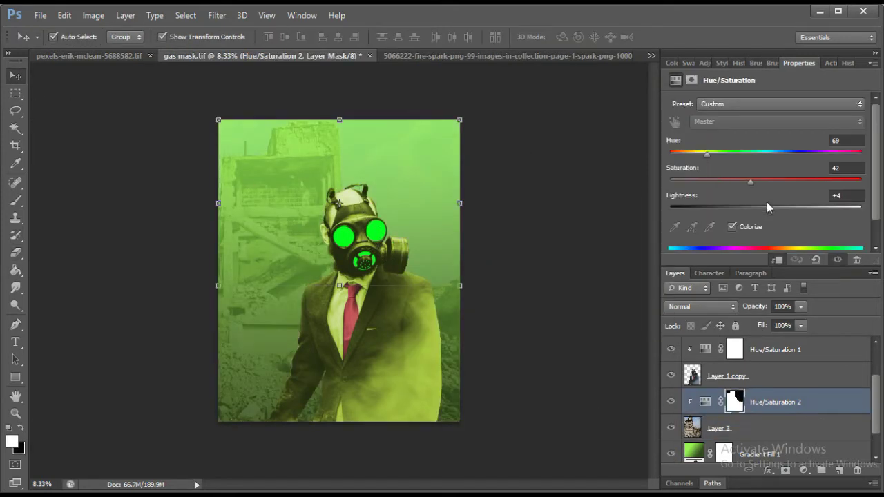
mouse_move(777, 209)
left_mouse_down()
mouse_move(725, 206)
mouse_move(733, 206)
left_mouse_up()
left_click(40, 15)
left_click(31, 164)
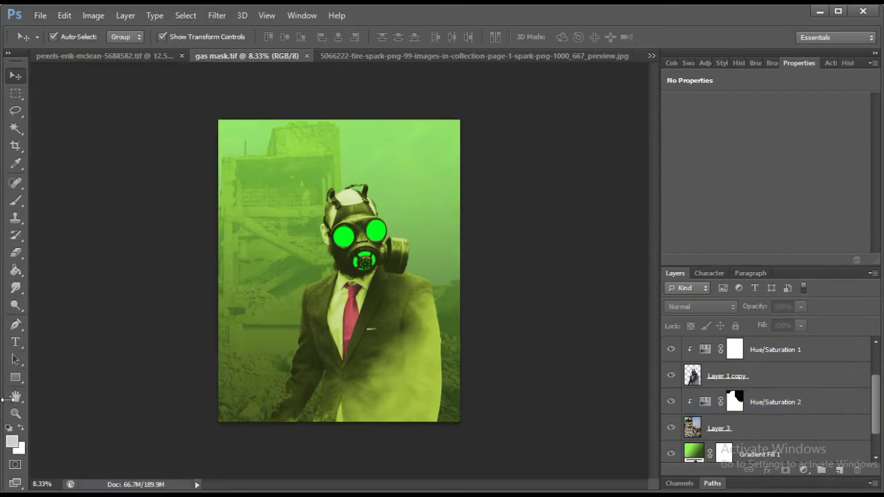
Zoom in on the gas mask and add a black-masked yellow-green fill painted into the lower left lens
key("z")
left_click_drag(358, 231, 455, 241)
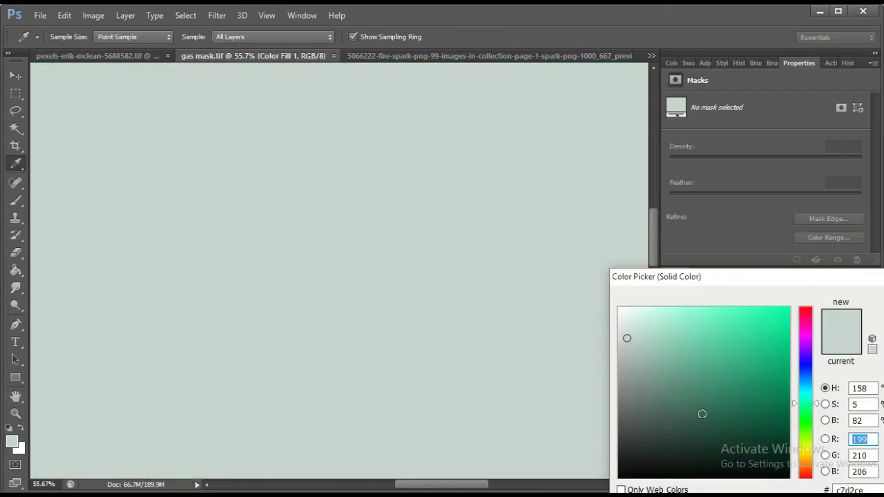
left_click(787, 308)
left_click_drag(805, 423, 805, 435)
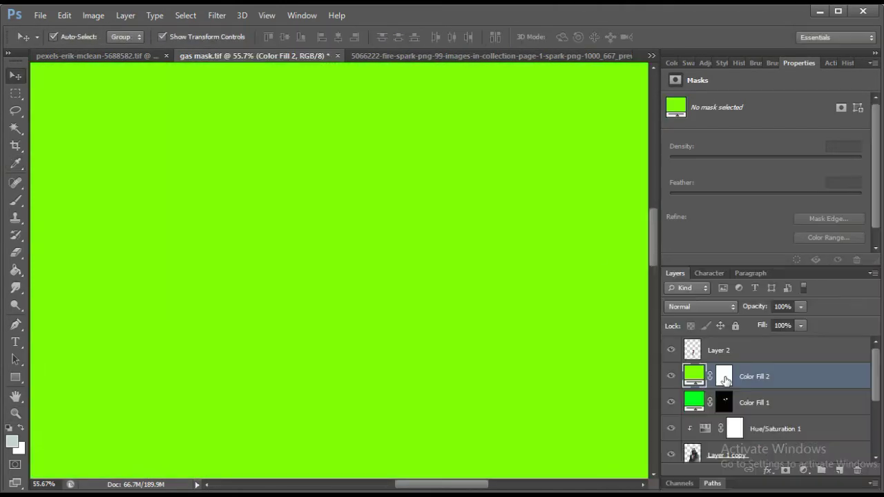
key("Return")
key("ctrl+i")
key("b")
right_click(335, 274)
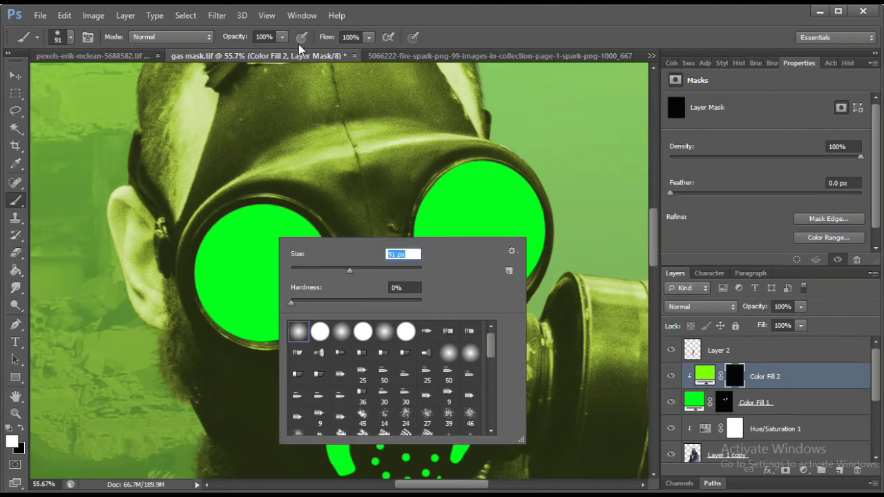
left_click_drag(140, 305, 308, 325)
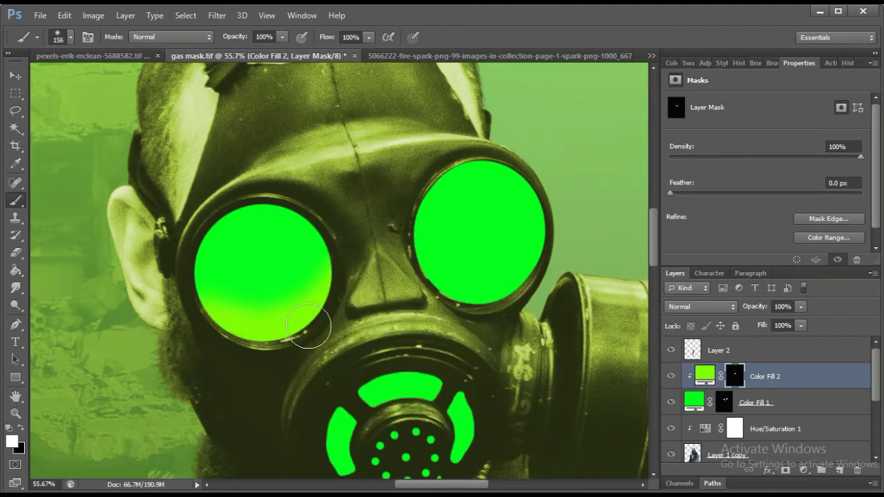
Shift Color Fill 1's green hue and paint Color Fill 2 into both lenses' lower halves at 13% flow
double_click(693, 400)
mouse_move(805, 415)
left_mouse_down()
mouse_move(805, 365)
mouse_move(805, 435)
mouse_move(803, 419)
left_mouse_up()
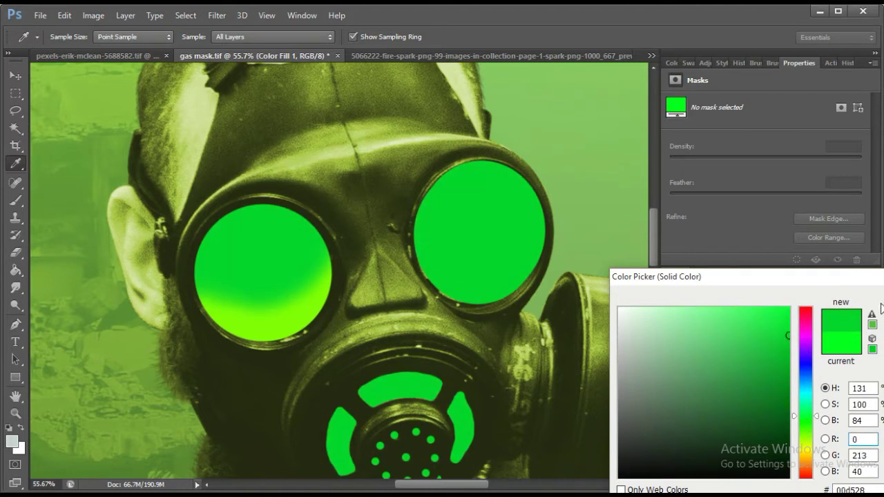
key("Return")
key("b")
left_click(734, 376)
mouse_move(422, 304)
left_mouse_down()
mouse_move(559, 299)
mouse_move(573, 223)
mouse_move(331, 325)
left_mouse_up()
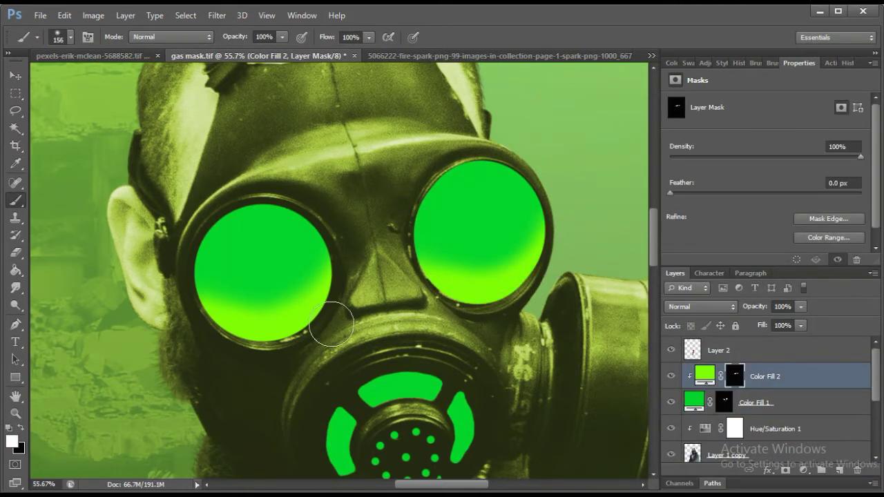
key("shift+1")
key("shift+3")
mouse_move(207, 311)
left_mouse_down()
mouse_move(477, 262)
mouse_move(440, 285)
left_mouse_up()
Add a third black-masked solid colour fill, Color Fill 3, clipped to the lens fill
double_click(704, 374)
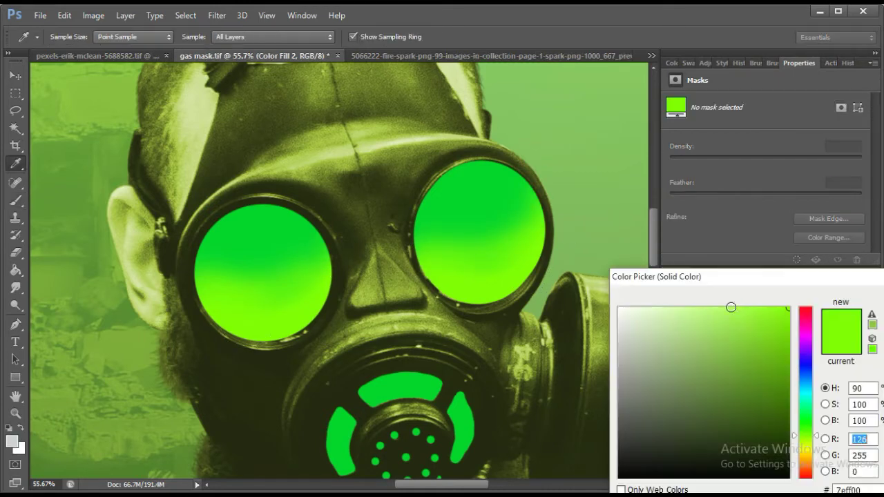
key("Escape")
left_click(803, 469)
left_click(822, 201)
left_click(836, 303)
key("Return")
left_click_drag(734, 403, 759, 387, "alt")
Make Color Fill 3 yellow and paint it into both lenses' lower edges with a 94 px brush
double_click(704, 374)
left_click(803, 445)
key("Return")
right_click(510, 290)
left_click_drag(535, 298, 520, 296)
key("Return")
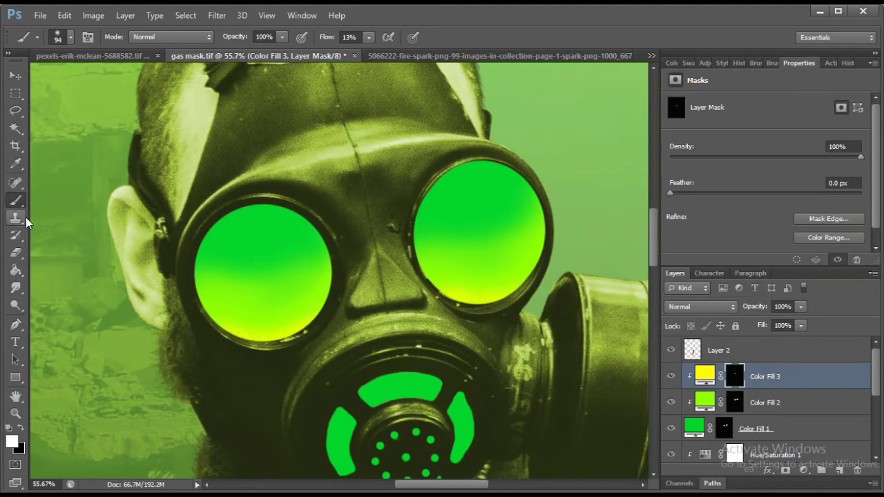
left_click_drag(317, 35, 378, 34)
left_click_drag(297, 330, 216, 342)
Lower the brush flow to 6% and try a different blend mode for the yellow fill
key("alt+bracketleft")
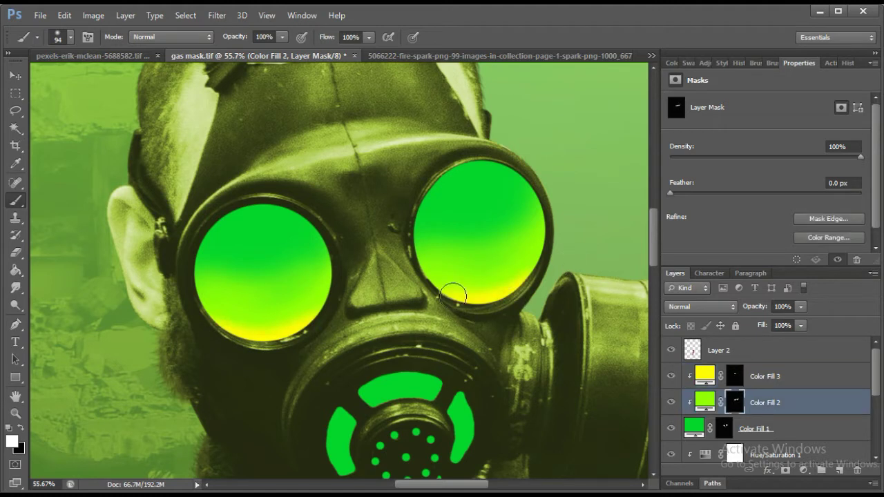
key("alt+bracketright")
left_click_drag(369, 36, 318, 52)
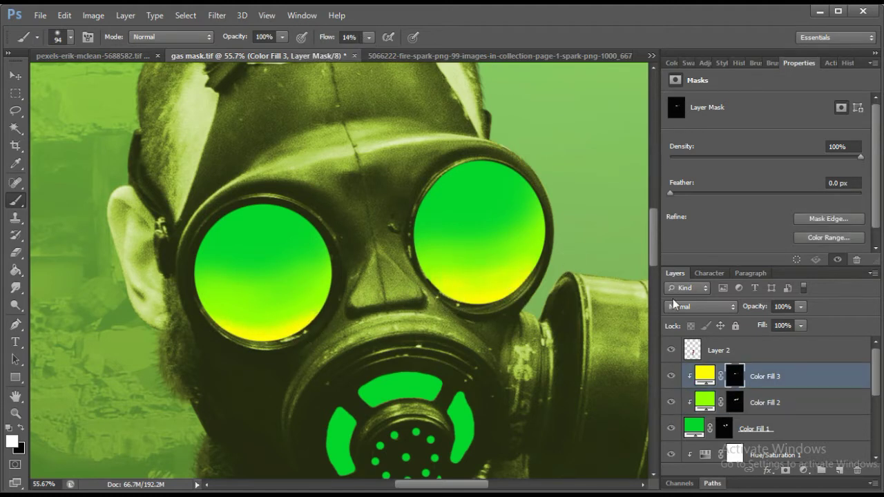
left_click_drag(370, 36, 363, 54)
left_click(700, 306)
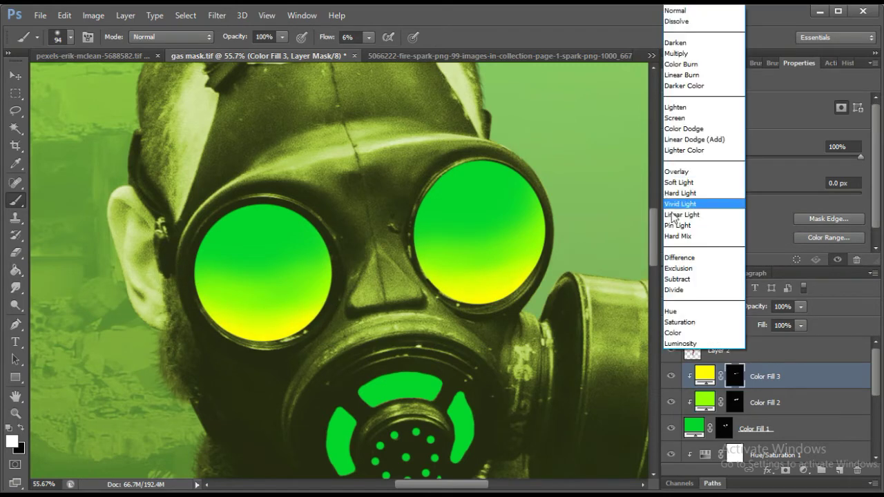
left_click(690, 122)
Frame the goggles, duplicate the Color Fill 1 lens layer, and target its mask
left_click(15, 412)
left_click_drag(335, 228, 348, 243)
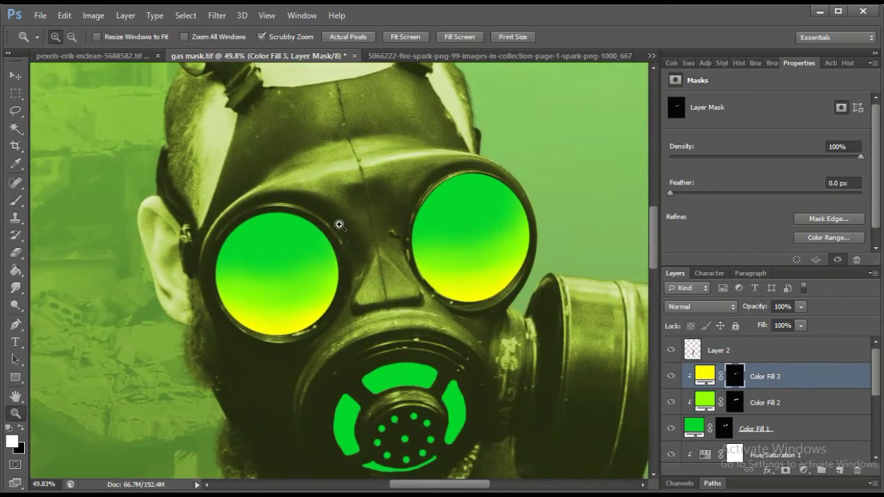
left_click(761, 433)
key("ctrl+j")
left_click(692, 453)
left_click(723, 450)
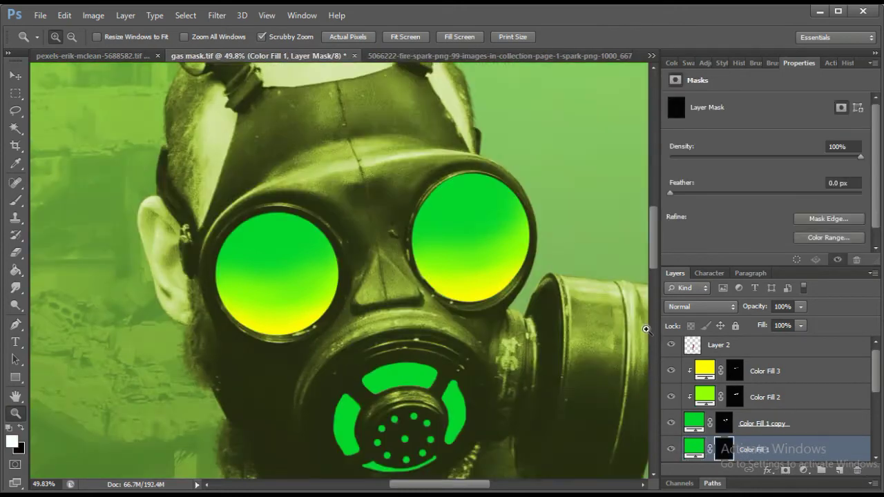
Erase the Color Fill 1 copy mask around both lens rims with a 108 px eraser at 19% flow
left_click_drag(391, 269, 414, 283)
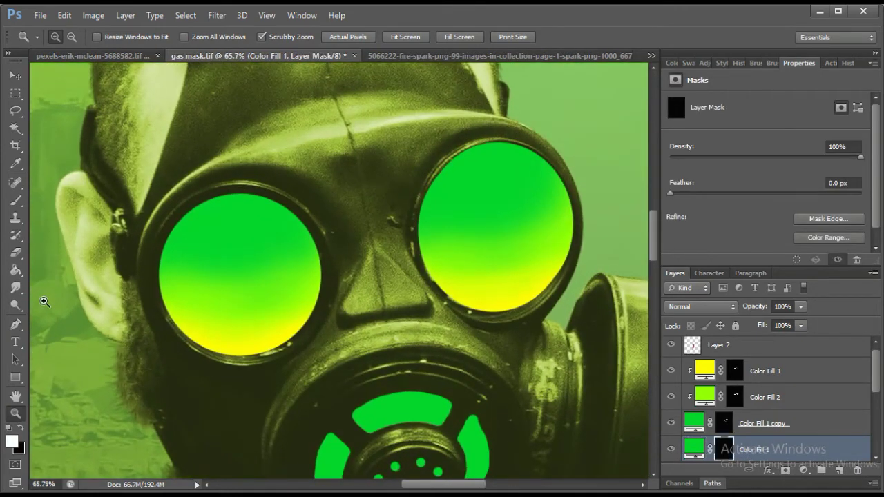
key("e")
right_click(338, 200)
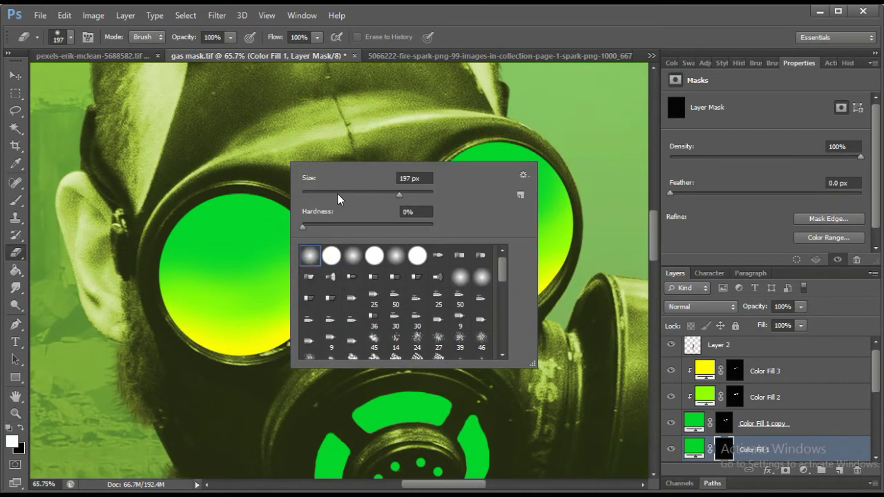
type("108")
key("Return")
key("shift+1")
key("shift+9")
key("alt+bracketright")
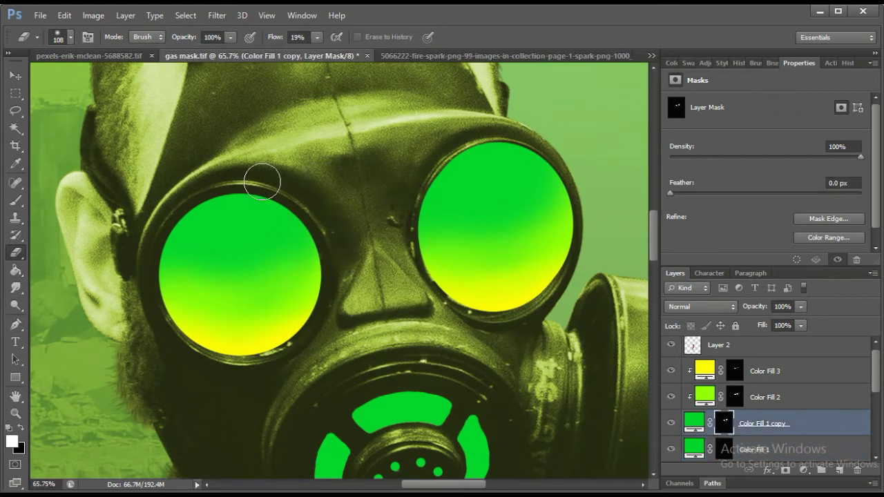
left_click_drag(166, 212, 169, 214)
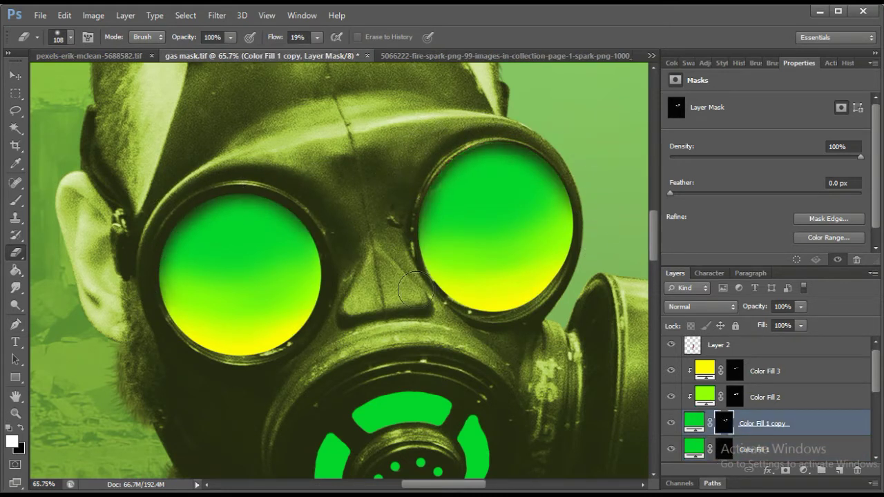
mouse_move(264, 178)
left_mouse_down()
mouse_move(145, 256)
mouse_move(262, 374)
mouse_move(331, 239)
mouse_move(330, 256)
mouse_move(532, 301)
mouse_move(573, 238)
mouse_move(571, 267)
left_mouse_up()
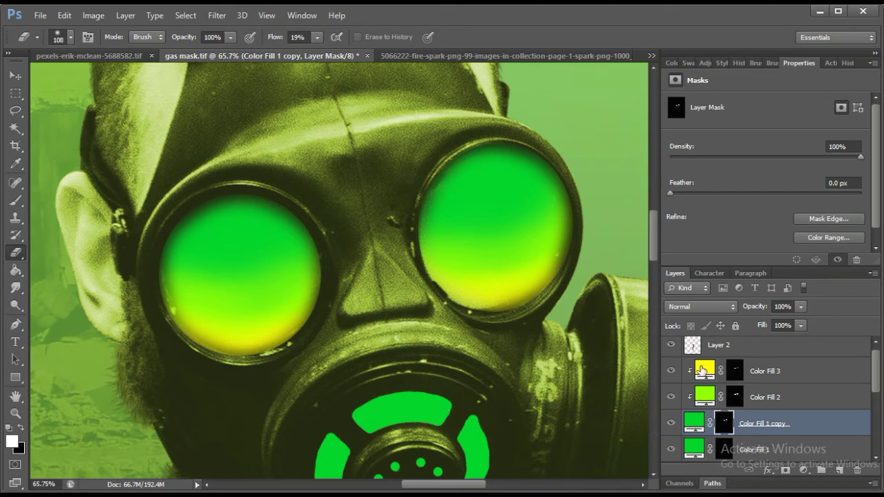
Check Color Fill 3's colour, then target the Color Fill 1 mask and pick a smoke brush preset
double_click(702, 371)
key("Return")
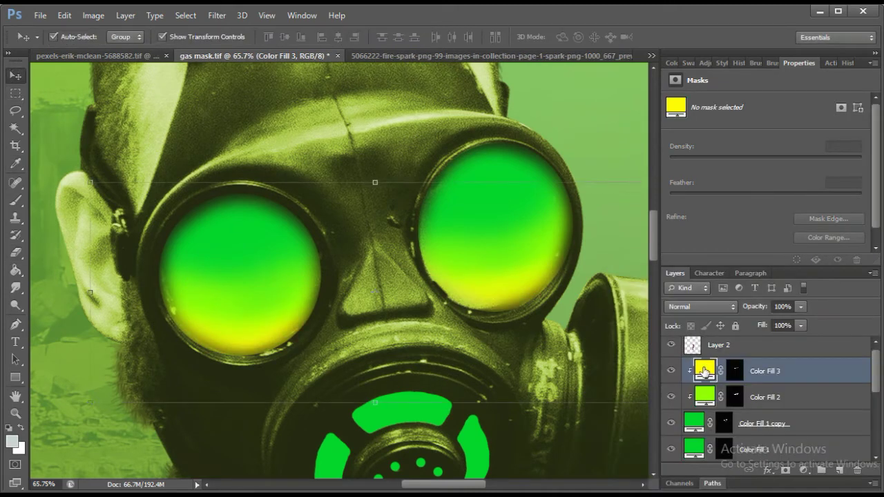
left_click(723, 449)
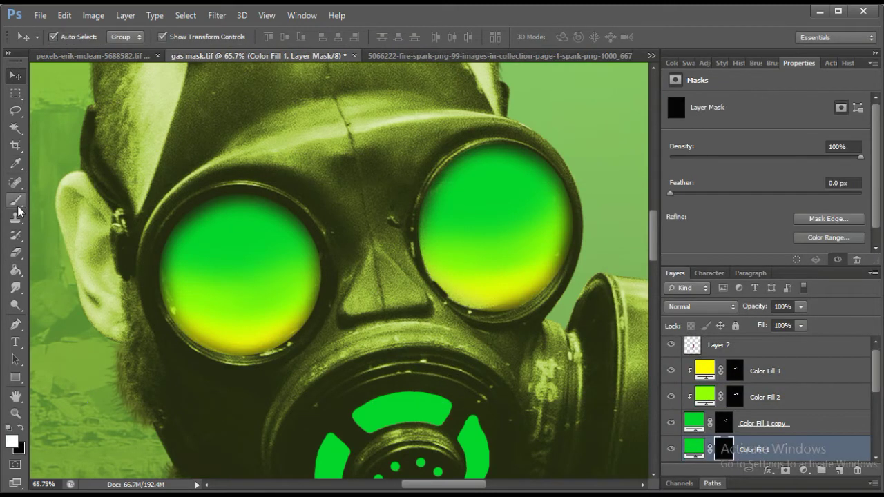
key("b")
right_click(301, 198)
scroll(407, 331, "down", 5)
double_click(421, 211)
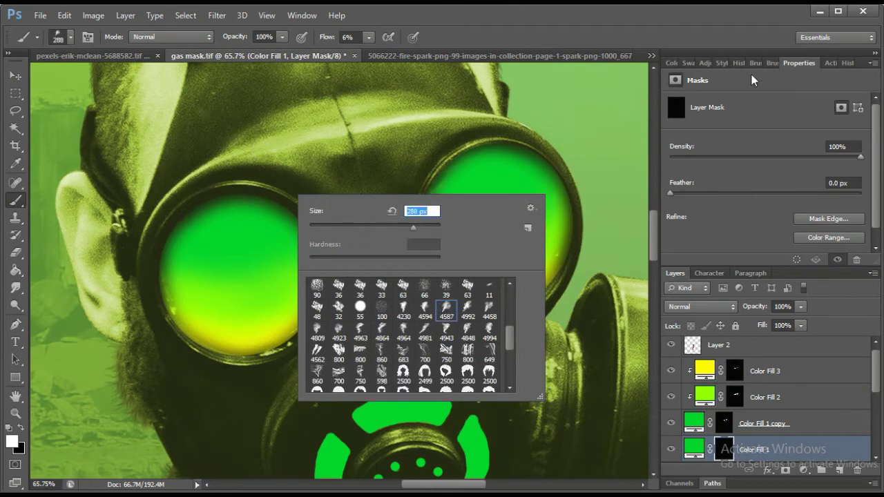
Set the smoke brush to 288 px at 100% flow and paint smoke over the upper left goggle
type("288")
key("Return")
key("F5")
key("shift+0")
mouse_move(311, 159)
left_mouse_down()
mouse_move(249, 159)
mouse_move(139, 235)
left_mouse_up()
key("ctrl+z")
key("ctrl+minus")
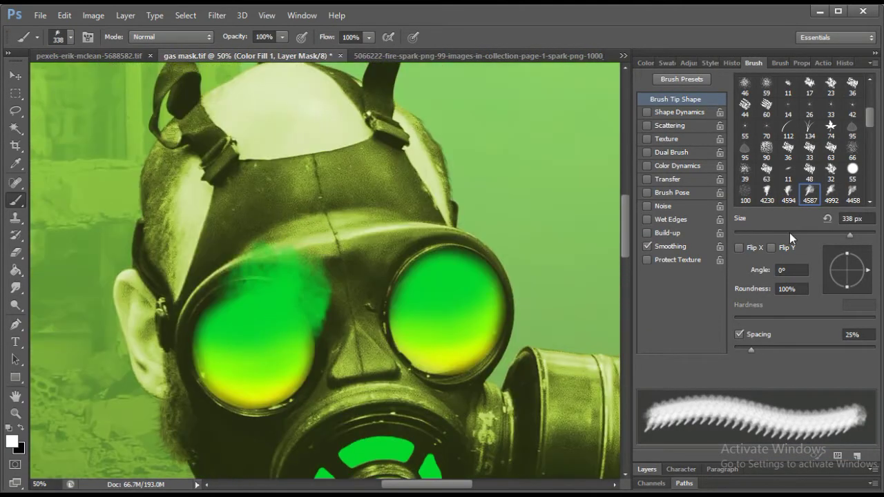
Paint green smoke around the left goggle, the right goggle's upper rim, upper right, and the strap
left_click_drag(276, 317, 180, 325)
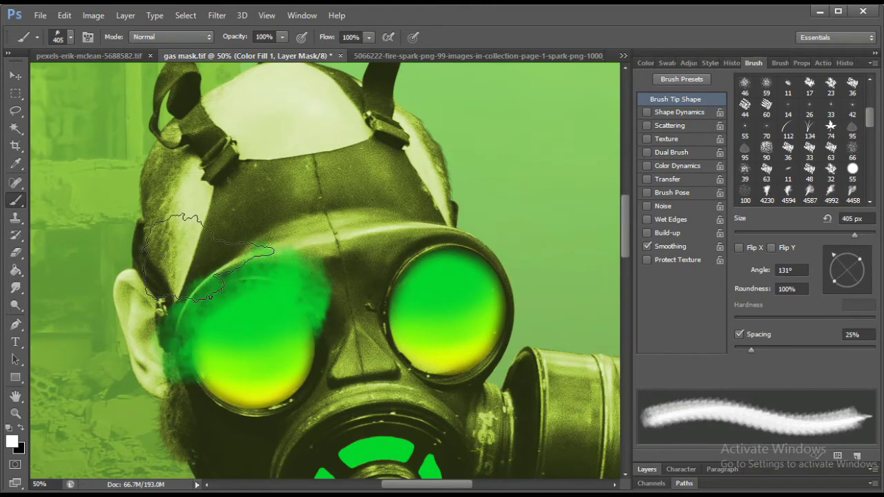
left_click_drag(211, 234, 227, 210)
left_click_drag(428, 286, 469, 235)
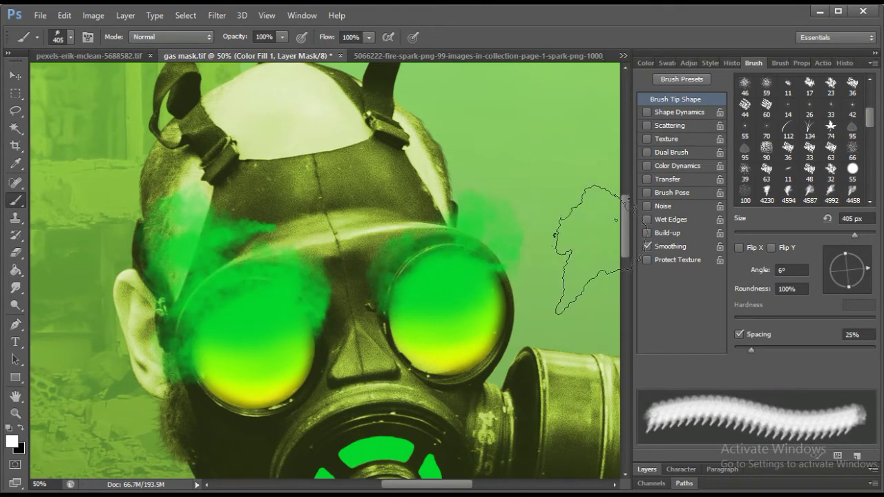
left_click(497, 228)
left_click(207, 138)
Switch to a different smoke brush shape around 357 px and stamp smoke at upper right and the left ear
key("bracketright")
key("bracketright")
key("bracketright")
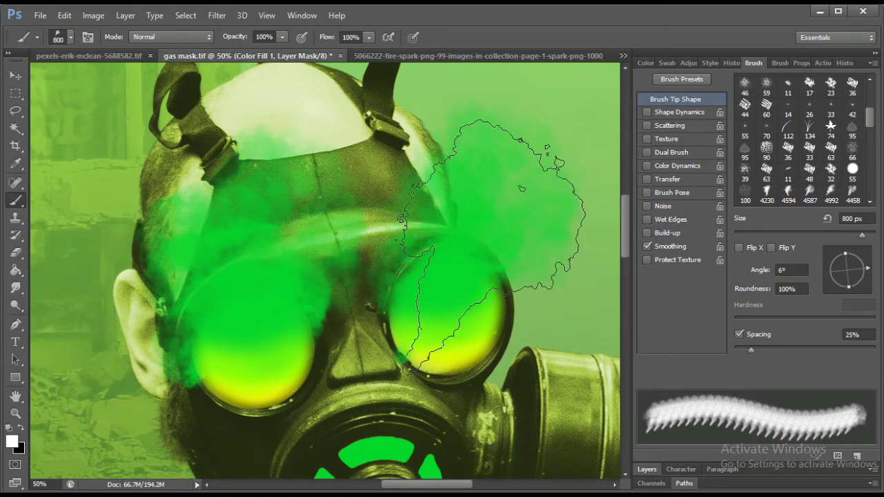
left_click(765, 194)
left_click_drag(743, 247, 722, 242)
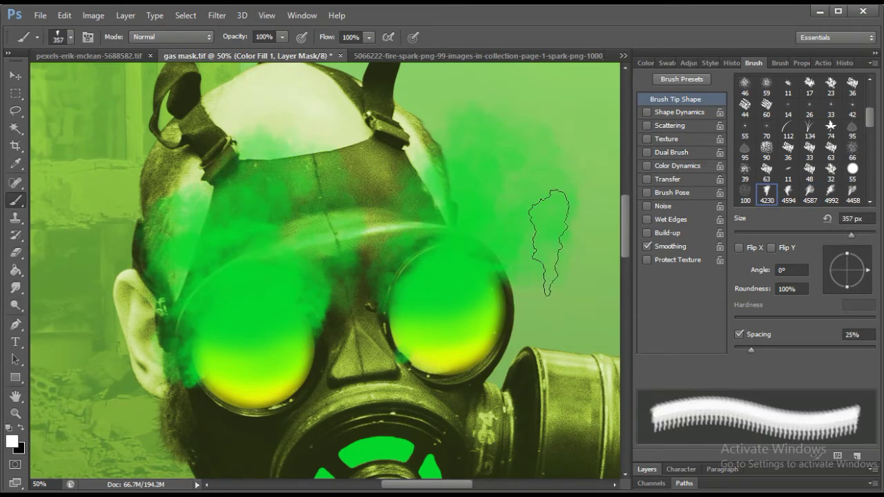
key("bracketright")
key("bracketright")
key("bracketright")
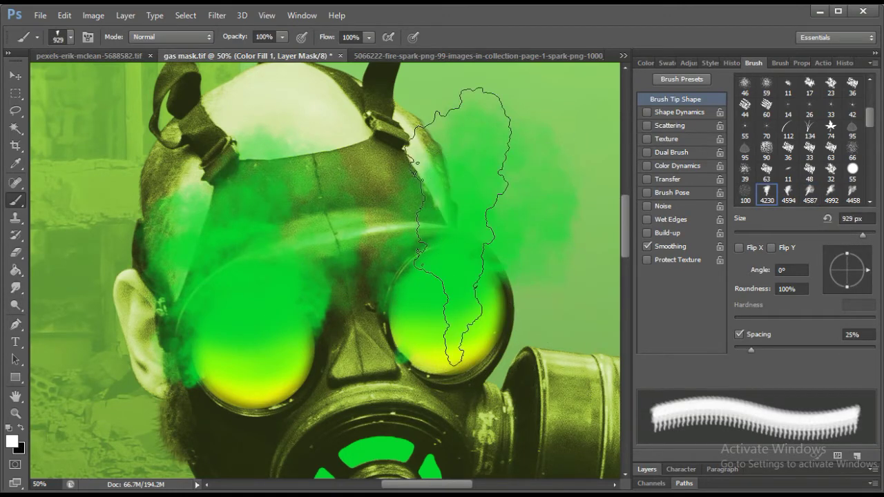
left_click(470, 228)
left_click(169, 259)
scroll(197, 336, "down", 2)
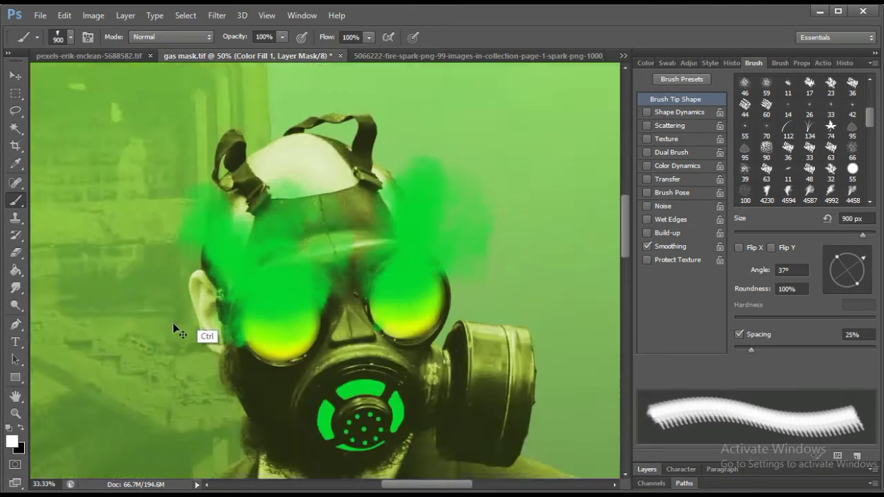
scroll(83, 276, "down", 2)
scroll(181, 324, "up", 1)
scroll(183, 324, "up", 2)
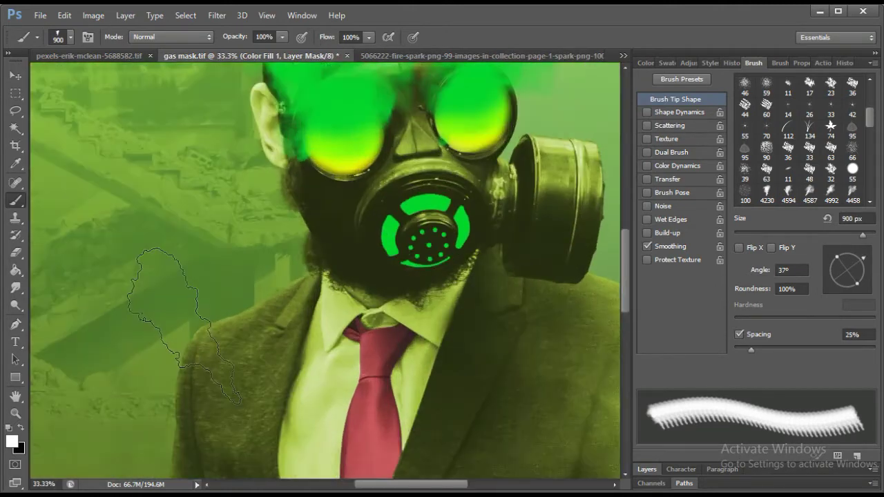
scroll(355, 217, "down", 1)
scroll(304, 239, "up", 1)
Set up a 401 px eraser for fading back the smoke
key("e")
right_click(304, 240)
left_click_drag(291, 227, 314, 227)
key("Return")
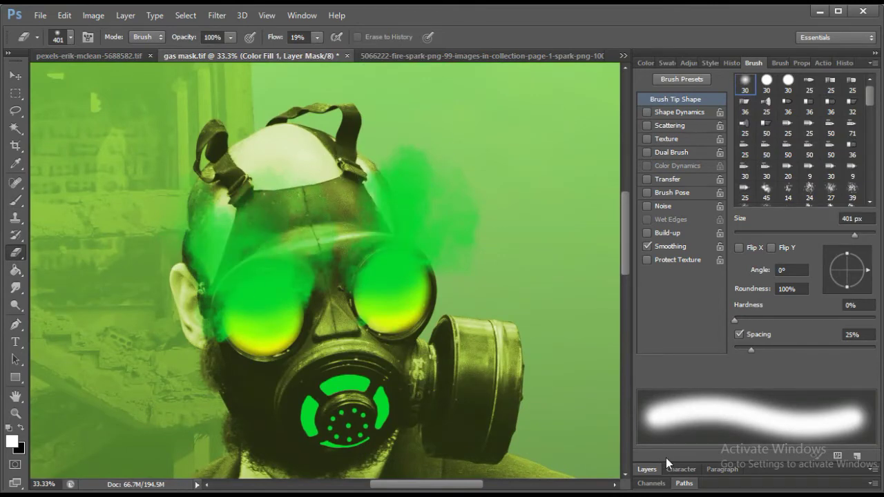
Give the duplicated smoke fill layer a dark green colour
left_click(647, 469)
double_click(665, 258)
key("Escape")
left_click_drag(708, 216, 708, 245)
double_click(666, 259)
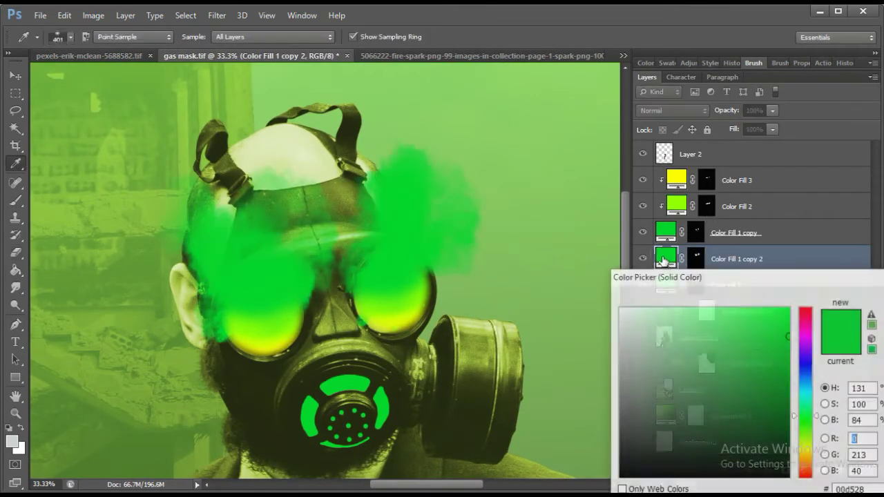
left_click(742, 410)
key("Return")
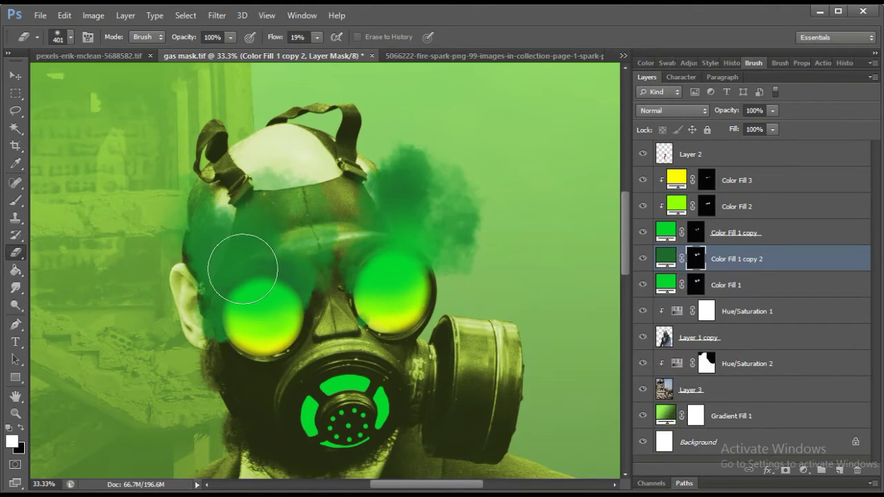
On the Color Fill 1 mask, use smoke tips 4992 and 4458 rotated 176° at 23% flow
key("F5")
left_click(831, 166)
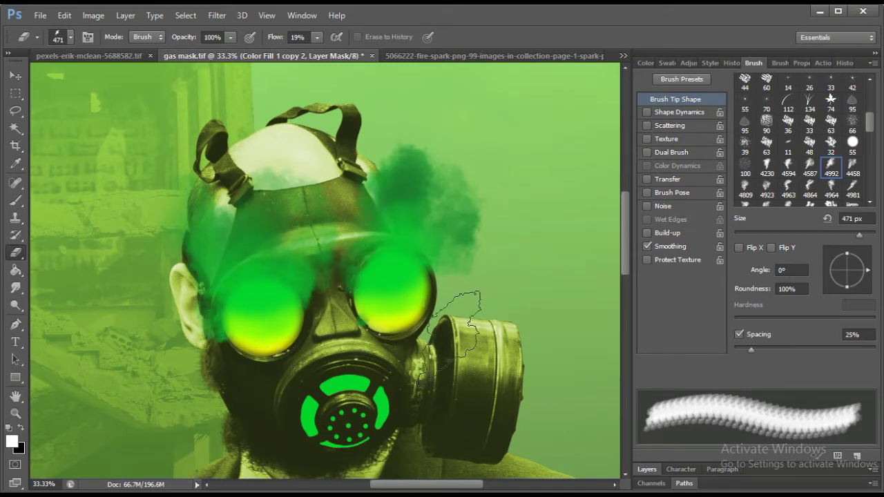
key("shift+0")
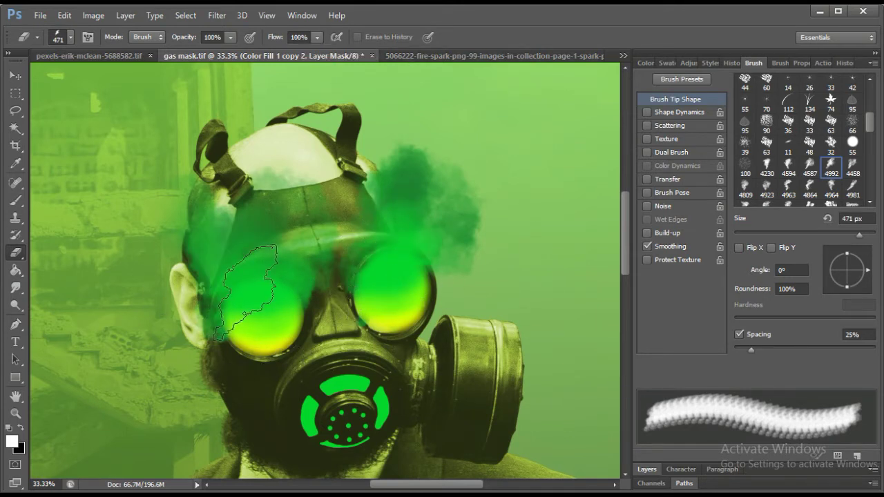
left_click(647, 469)
left_click(760, 283)
left_click(753, 63)
left_click(856, 169)
left_click_drag(867, 270, 827, 270)
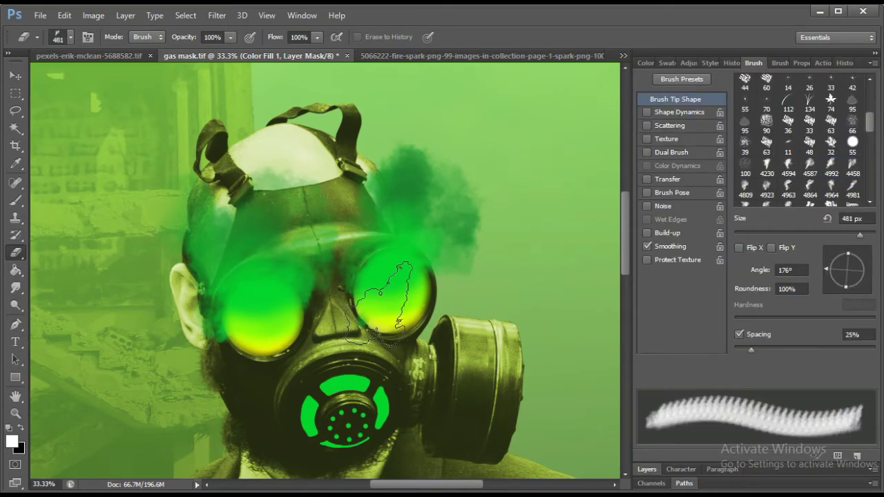
key("shift+2")
key("shift+3")
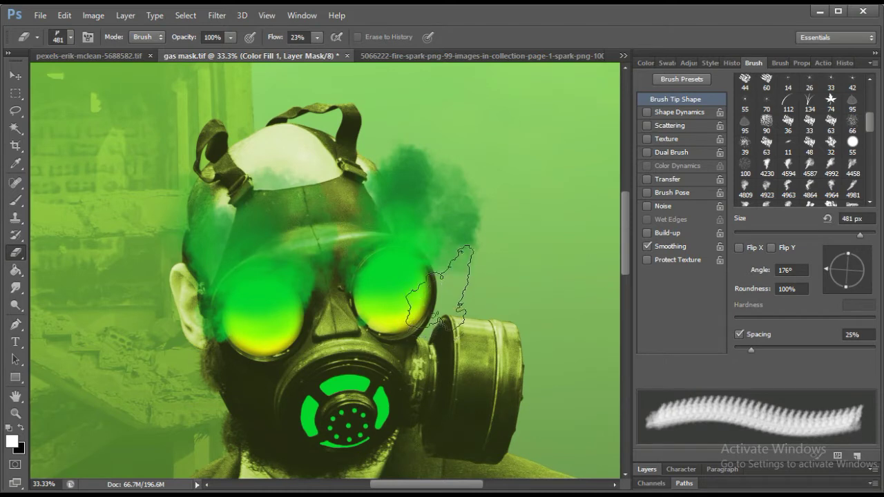
Stamp green smoke onto the left cheek and beside the mask with the 4964 tip at 490 px
key("b")
left_click(832, 188)
left_click(851, 188)
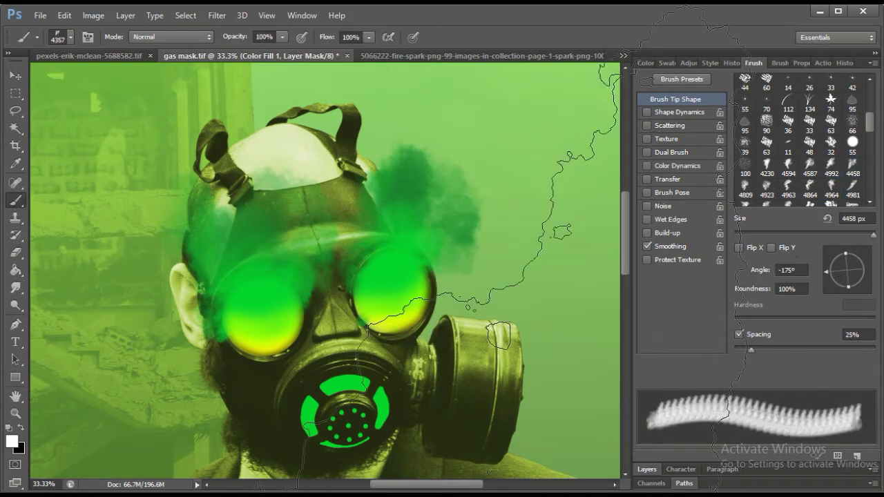
left_click(236, 338)
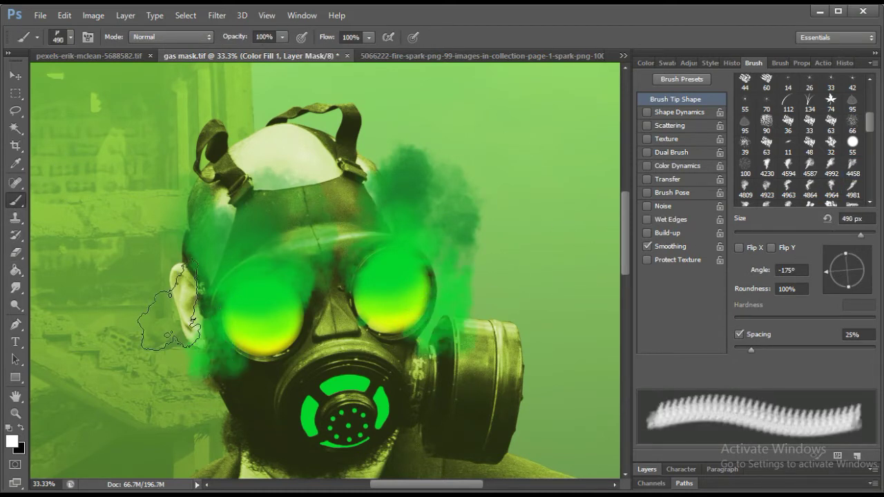
left_click(178, 302)
left_click(14, 254)
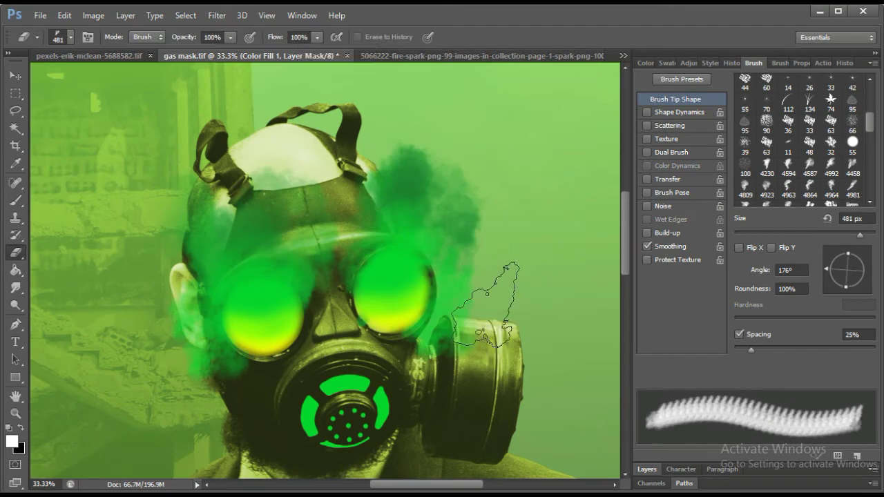
Zoom out to the whole image and save the document
left_click(15, 412)
mouse_move(387, 214)
left_mouse_down()
mouse_move(331, 214)
mouse_move(423, 221)
left_mouse_up()
left_click(40, 16)
left_click(41, 164)
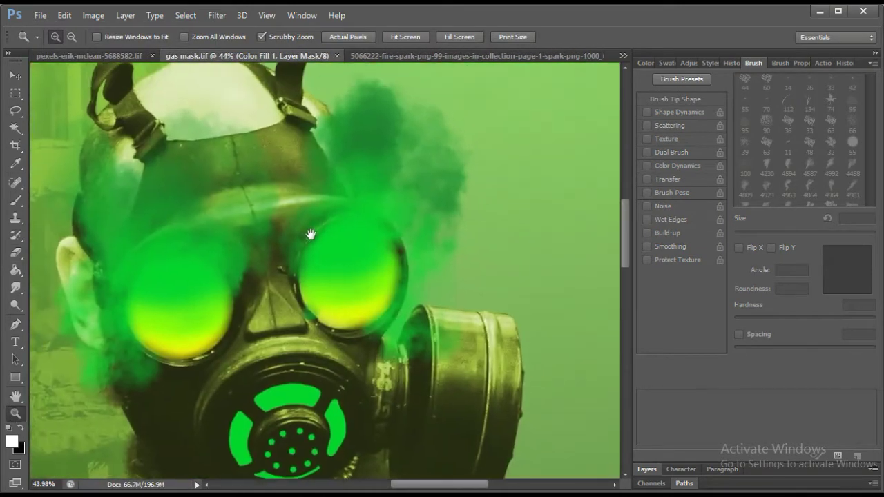
Zoom back in on the gas mask and duplicate the dark green smoke layer
left_click_drag(310, 233, 170, 253)
key("v")
left_click(646, 469)
left_click(707, 262)
key("ctrl+j")
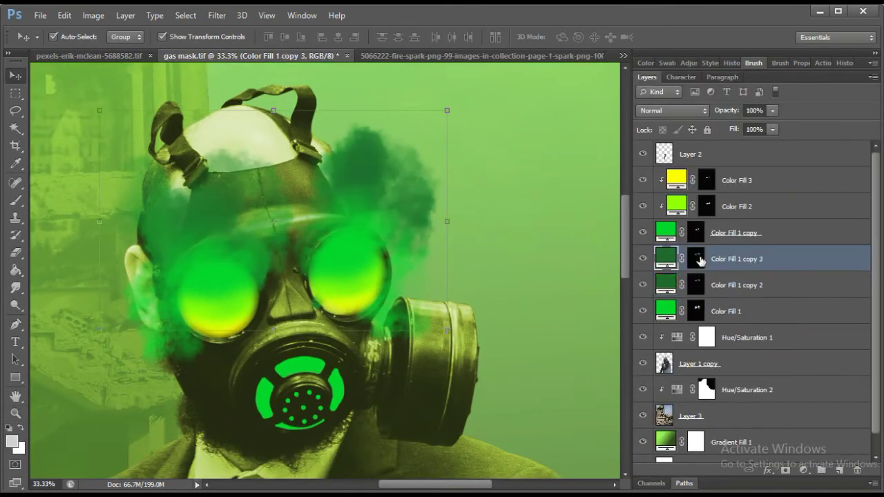
Give the new copy a darker smoke colour and erase its smoke over the right goggle
double_click(665, 258)
key("Return")
key("e")
right_click(384, 138)
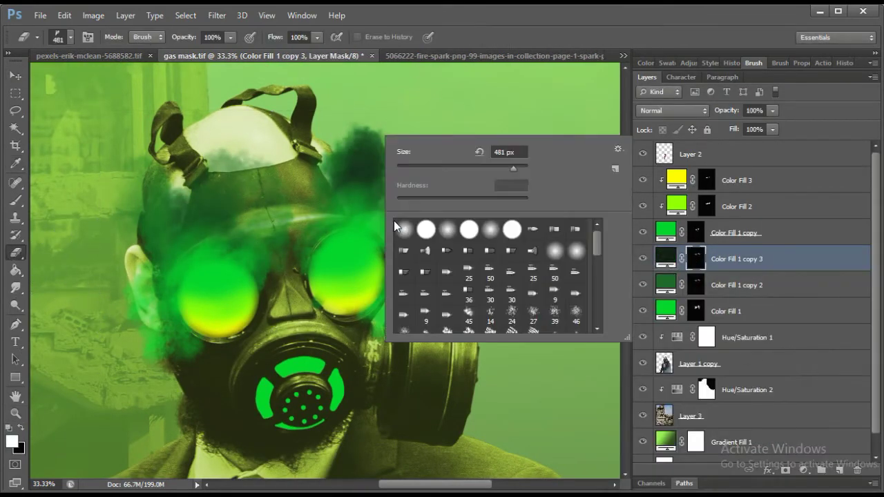
key("Return")
left_click_drag(345, 235, 373, 173)
Paint dark smoke at the head's left side at 27% flow, erase some, then zoom to the mouth filter
key("b")
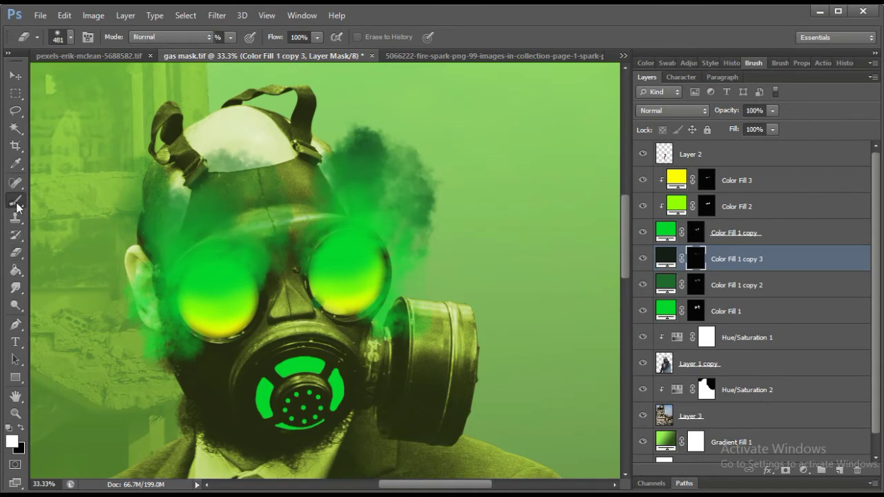
left_click(242, 148)
key("ctrl+z")
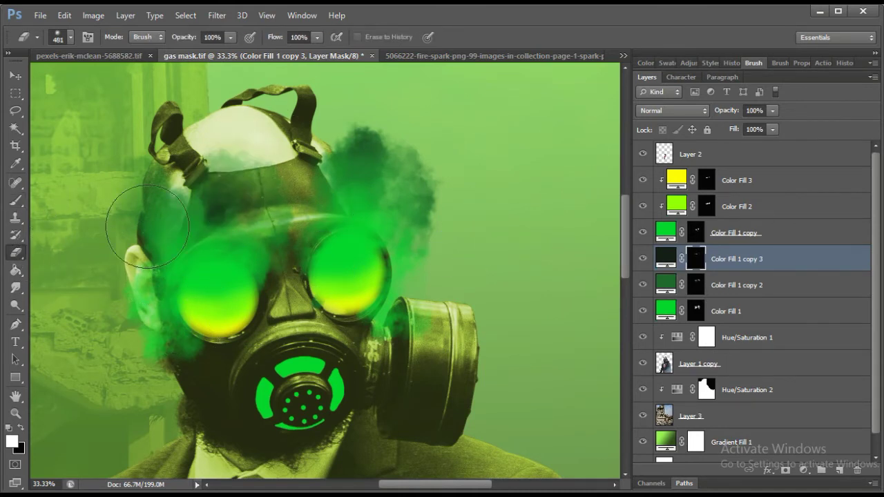
left_click(350, 37)
type("27")
left_click_drag(266, 187, 145, 221)
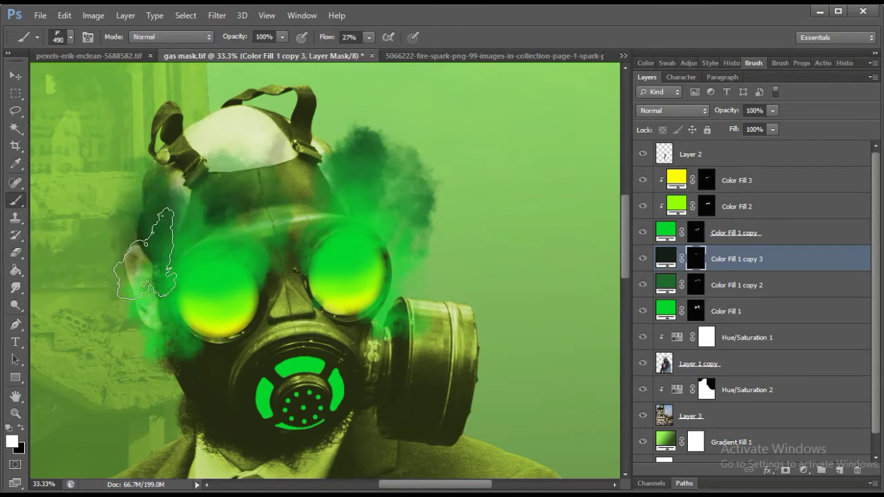
key("e")
left_click(149, 186)
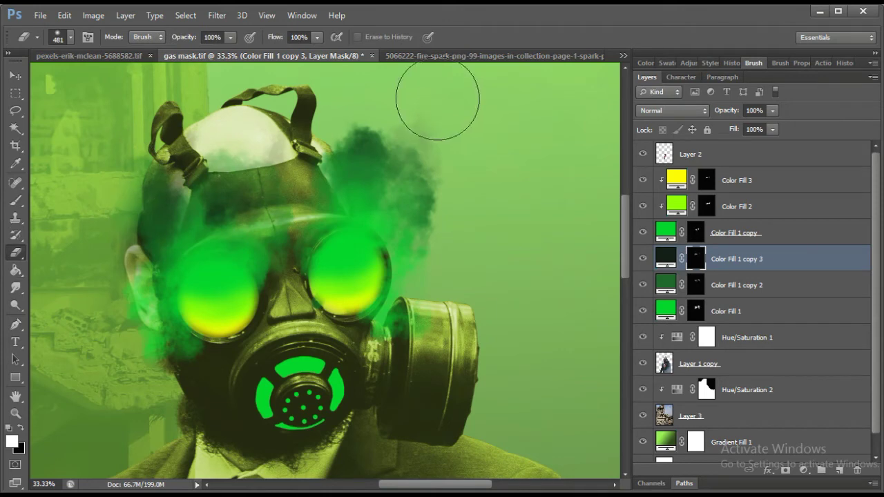
left_click(14, 412)
left_click_drag(269, 442, 325, 441)
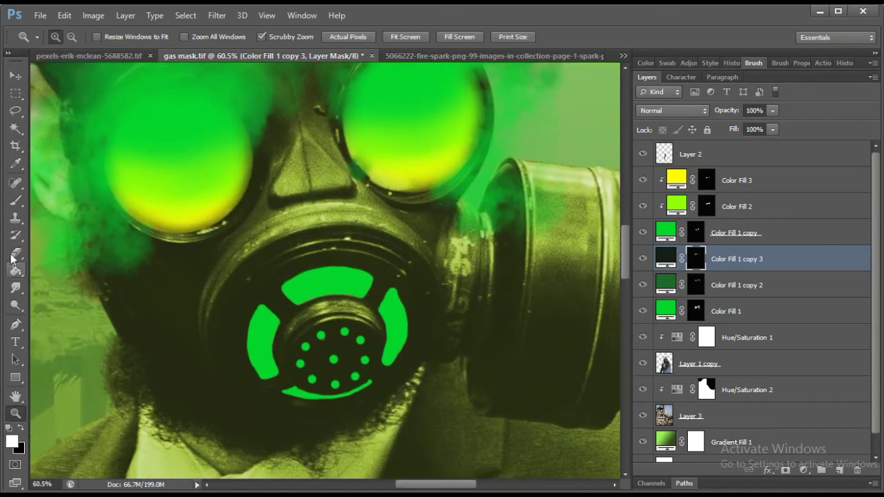
Paint the mouth-filter arcs onto the Color Fill 2 glow mask with a small soft brush
key("b")
right_click(265, 238)
double_click(273, 327)
left_click(707, 205)
mouse_move(352, 283)
left_mouse_down()
mouse_move(316, 300)
mouse_move(387, 328)
left_mouse_up()
left_click_drag(369, 37, 422, 53)
left_click_drag(346, 321, 284, 350)
mouse_move(327, 36)
left_mouse_down()
mouse_move(297, 36)
mouse_move(437, 60)
left_mouse_up()
Target the Color Fill 3 yellow mask with the brush at 6% flow
left_click(706, 182)
right_click(381, 259)
left_click_drag(483, 272, 449, 272)
key("Return")
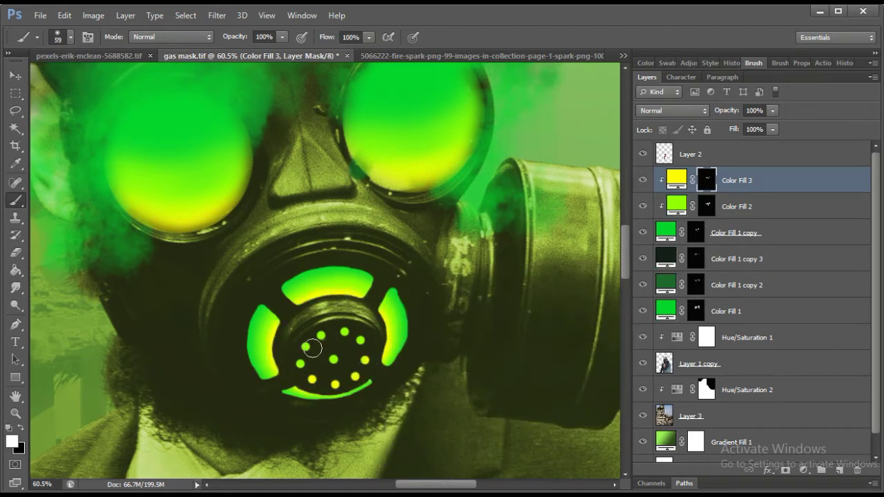
key("shift+0")
key("shift+6")
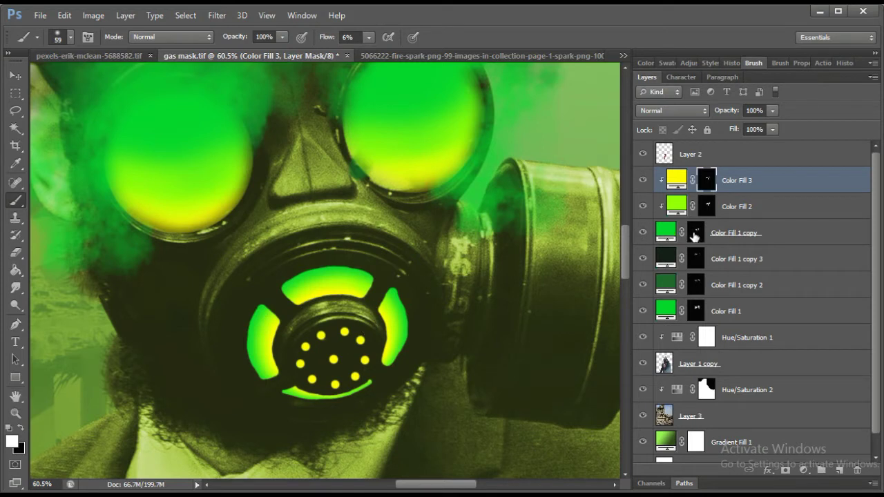
Set the Eraser to 17% flow on the Color Fill 1 copy mask and view the whole head
left_click(693, 234)
key("e")
key("shift+1")
key("shift+7")
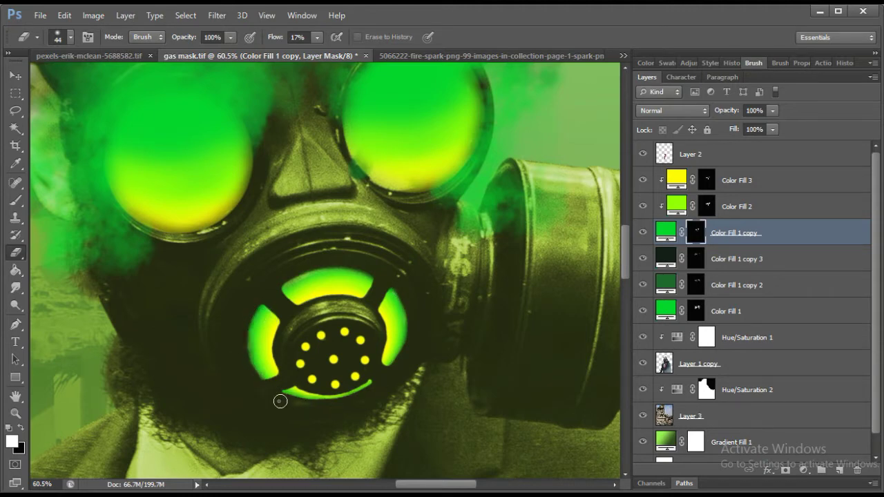
key("ctrl+minus")
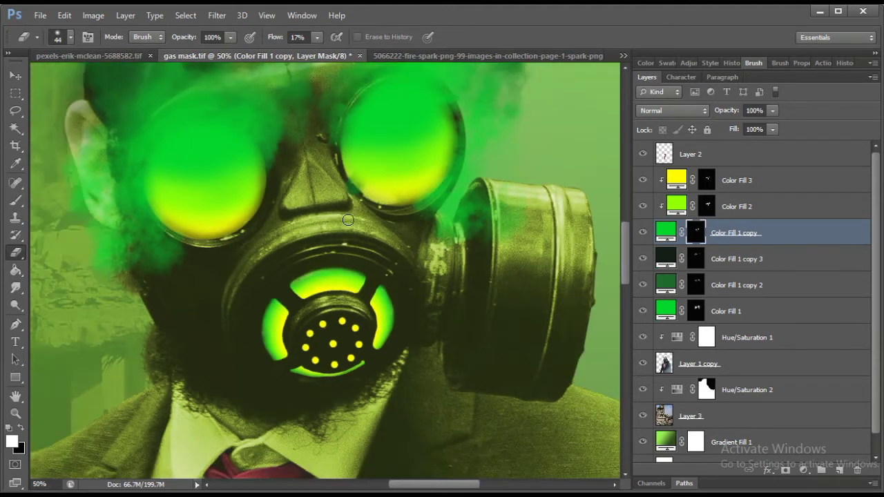
key("ctrl+minus")
scroll(267, 321, "up", 1)
Choose the 4587 smoke brush tip at 62% flow for the Color Fill 1 mask
key("b")
left_click(643, 311)
left_click(642, 311)
left_click(725, 311)
key("F5")
scroll(794, 138, "down", 5)
left_click(809, 142)
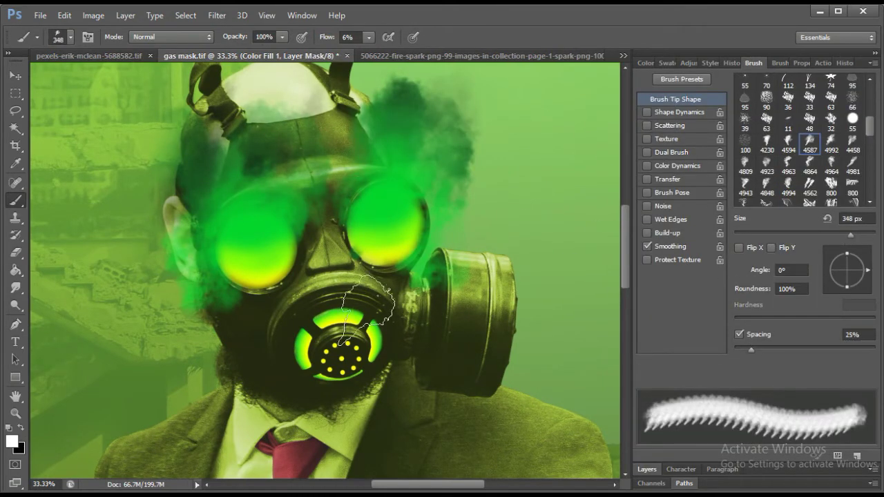
key("shift+6")
key("shift+2")
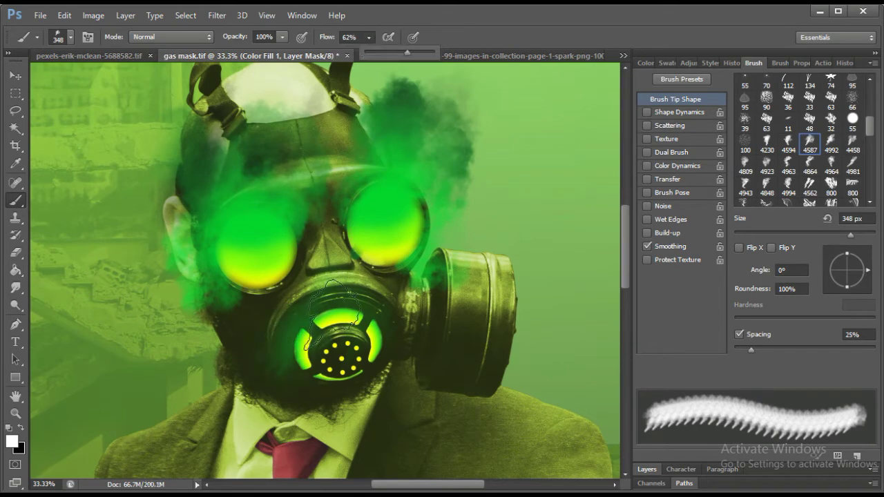
Paint green smoke over the mouth filter and erase it below the filter
left_click_drag(314, 307, 399, 358)
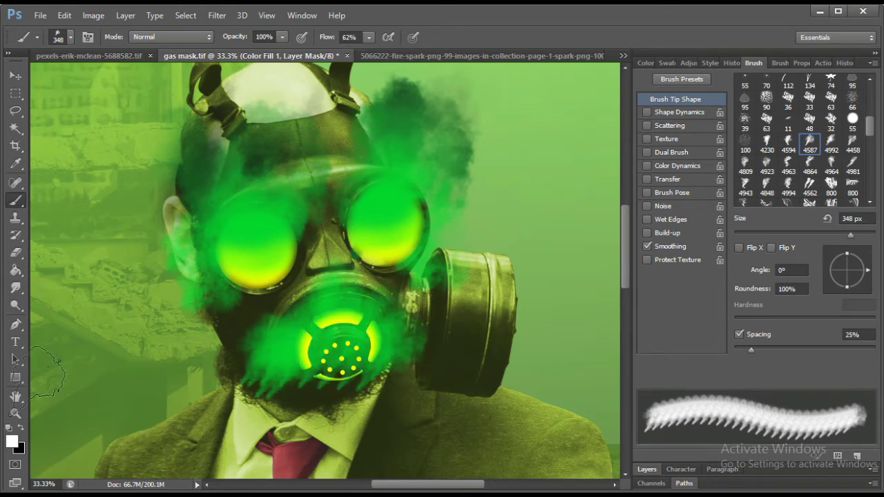
key("e")
right_click(297, 287)
key("Return")
left_click_drag(247, 375, 339, 399)
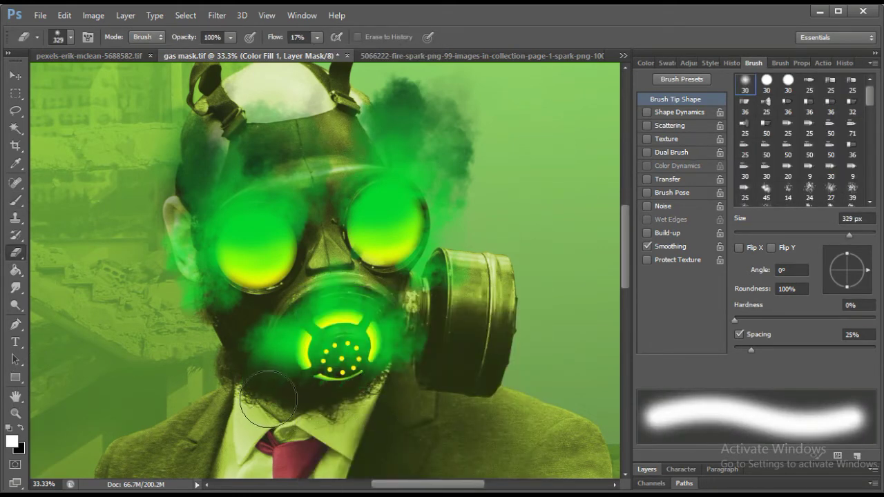
Rotate the smoke tip to -92°, paint below-right of the filter, and erase over the beard at 6% flow
key("b")
left_click_drag(826, 268, 846, 293)
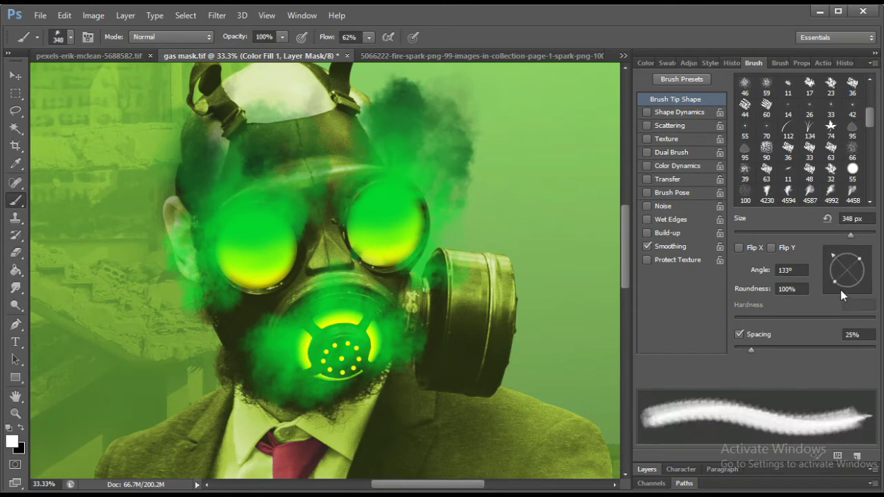
left_click_drag(376, 348, 408, 413)
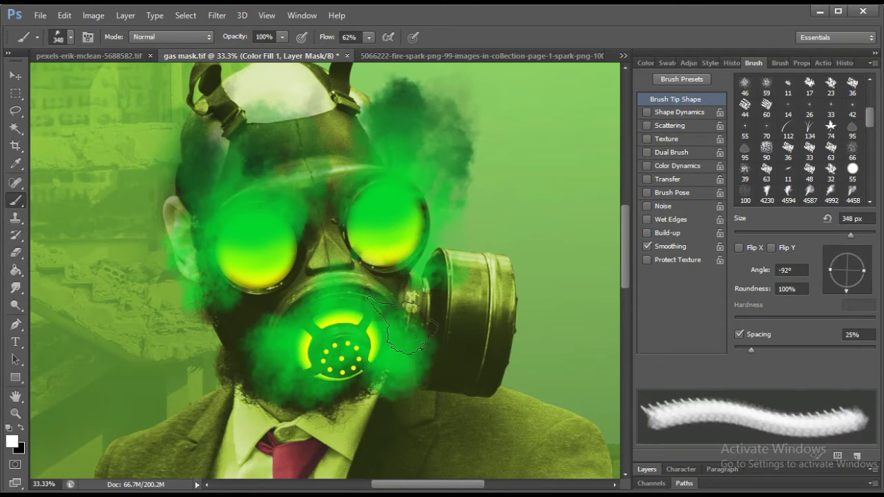
left_click(16, 253)
key("shift+0")
key("shift+6")
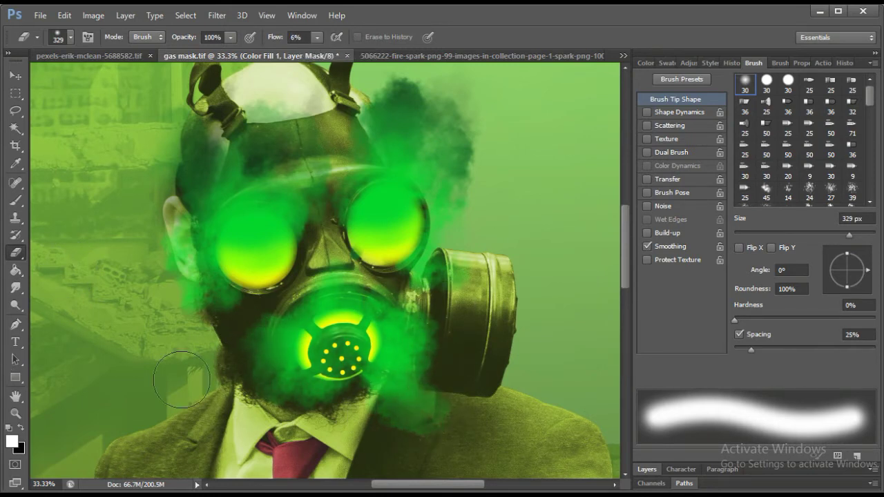
left_click_drag(178, 373, 242, 415)
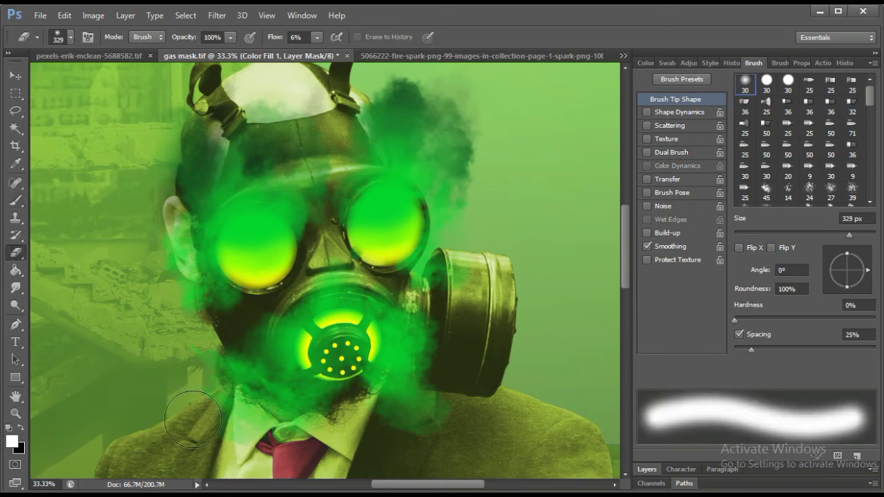
Paint dark smoke around the chin and beard on Color Fill 1 copy 3's mask
left_click(645, 470)
left_click(760, 285)
key("b")
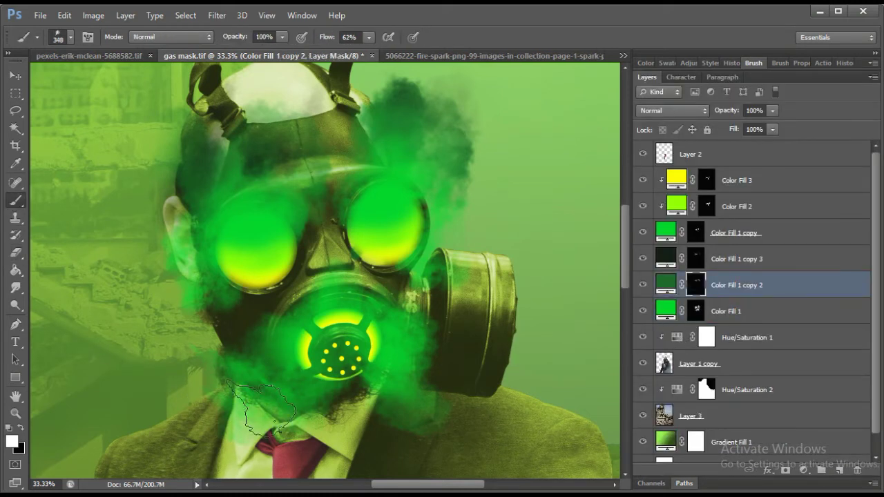
key("e")
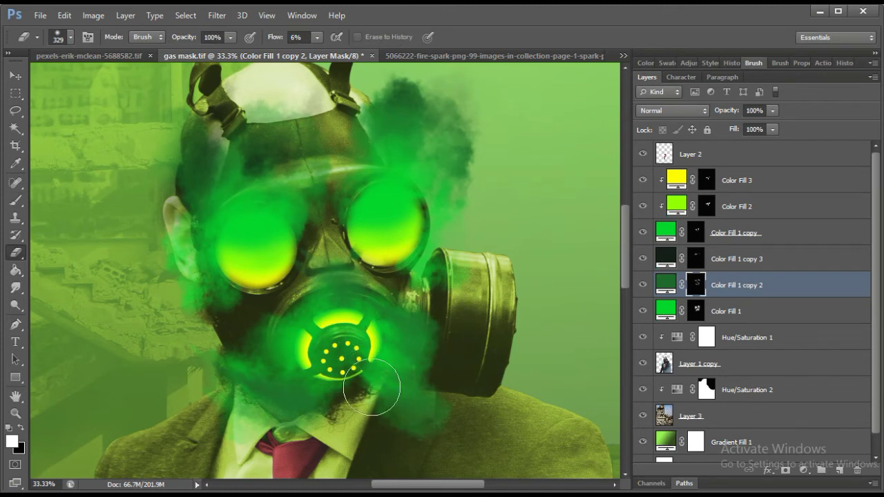
left_click(696, 258)
key("b")
mouse_move(207, 345)
left_mouse_down()
mouse_move(276, 428)
mouse_move(436, 342)
mouse_move(276, 325)
left_mouse_up()
Erase the smoke below the chin above the collar with 6% eraser flow
key("e")
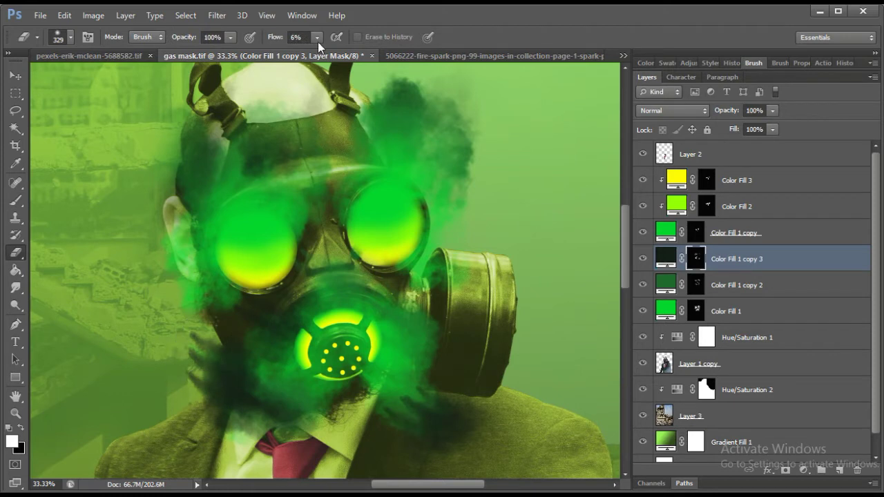
left_click_drag(185, 341, 353, 428)
key("shift+0")
key("shift+6")
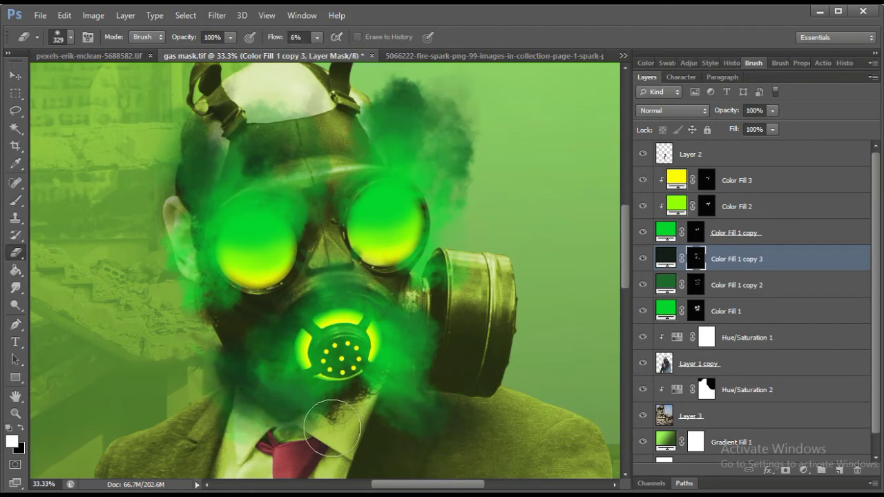
key("z")
left_click(329, 311, "alt")
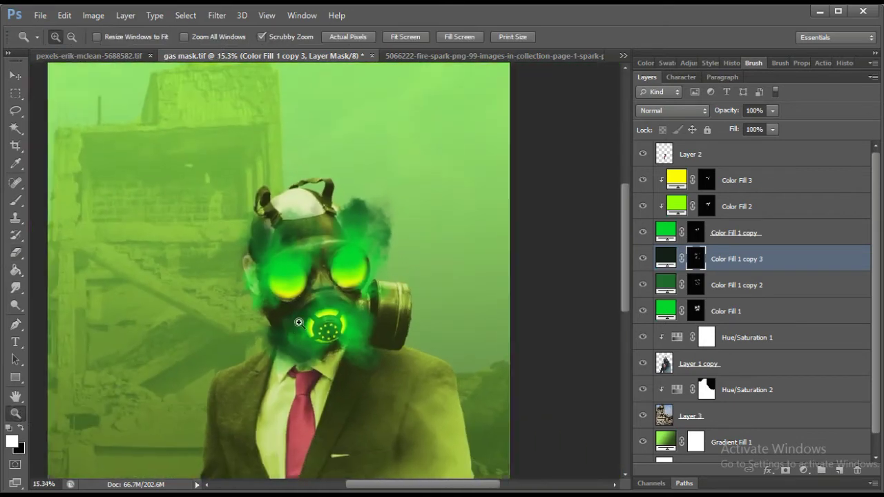
Set the dark smoke fill layers Color Fill 1 copy 2 and copy 3 to Multiply
left_click(671, 110)
left_click(653, 167)
left_click(665, 284)
left_click(653, 168)
left_click(665, 311)
left_click(671, 111)
left_click(652, 168)
left_click(665, 259)
left_click(671, 110)
left_click(652, 165)
Clip Color Fill 1 copy 3 to the layer below, keeping copy 2 on Multiply
left_click(721, 272, "alt")
left_click(721, 284)
left_click(671, 110)
left_click(652, 167)
left_click(671, 111)
left_click(652, 168)
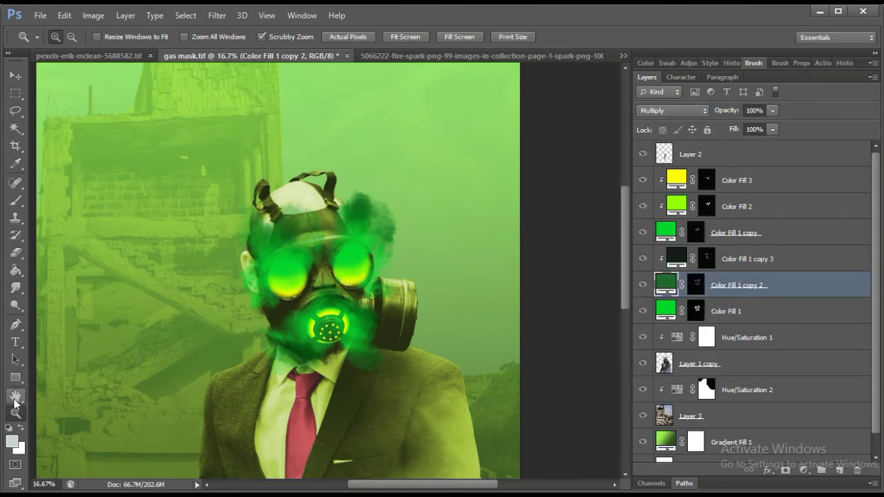
Set up a 1571 px brush at 3% flow on the Color Fill 1 mask
left_click(15, 400)
left_click(696, 311)
key("b")
right_click(345, 290)
key("F5")
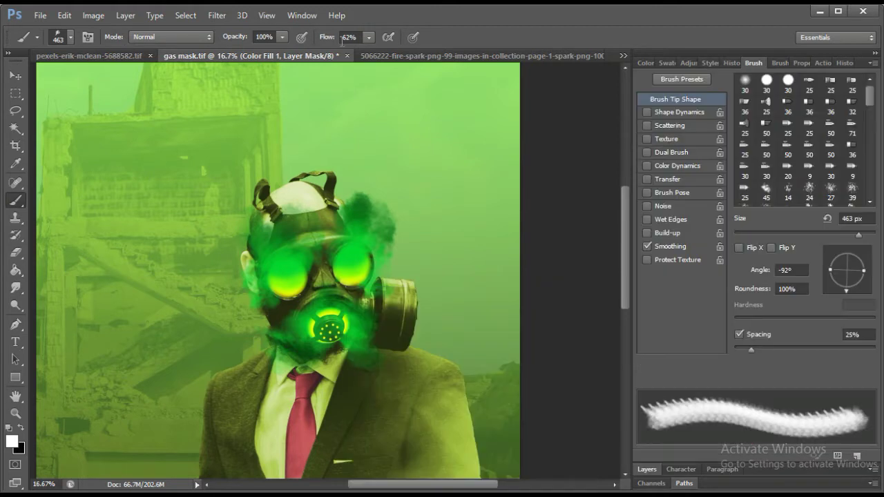
key("bracketright")
key("bracketright")
key("bracketright")
key("shift+1")
key("shift+3")
key("shift+0")
key("shift+3")
Spread green haze around the left goggle and ear, raising the flow to 7%
left_click_drag(272, 302, 312, 238)
left_click(646, 469)
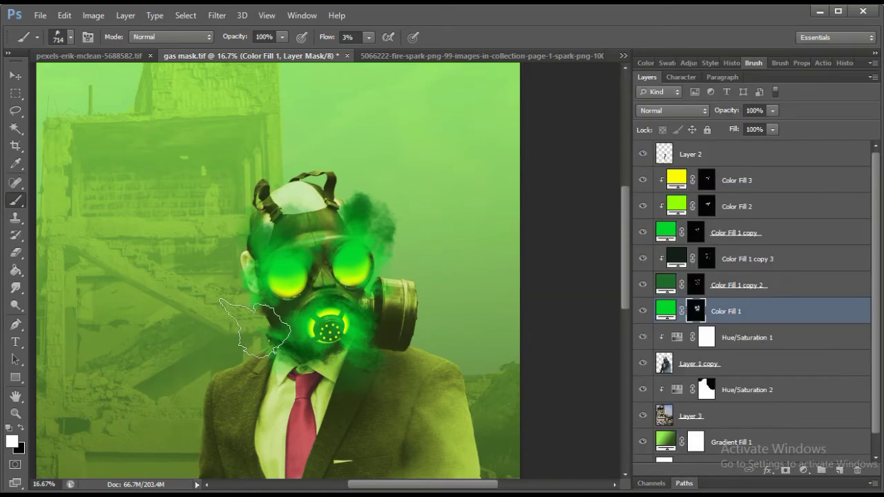
key("shift+0")
key("shift+7")
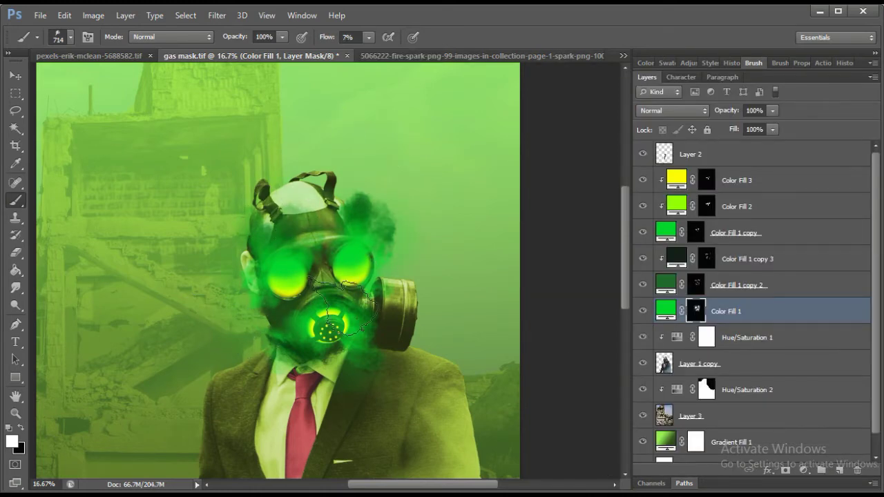
left_click(17, 413)
key("ctrl+minus")
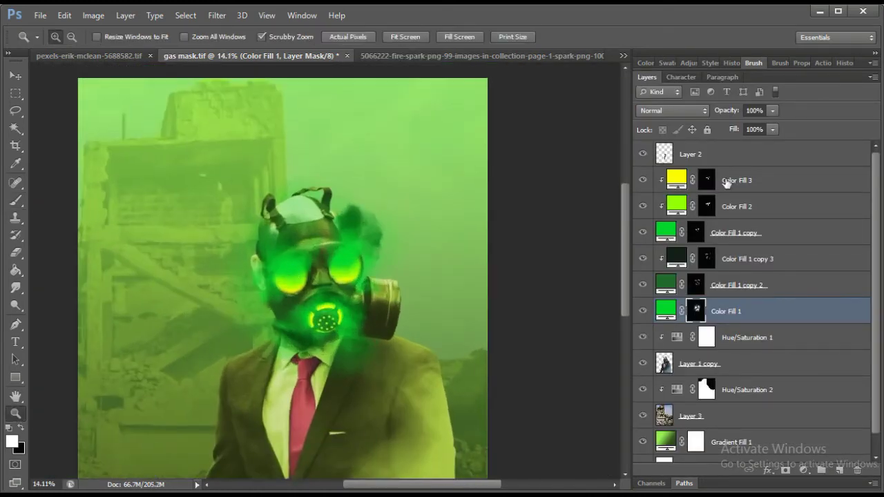
Duplicate the Color Fill 3 yellow glow layer and blend the copy with Screen
left_click(718, 180)
key("ctrl+j")
left_click(689, 113)
left_click(662, 227)
double_click(677, 180)
key("Escape")
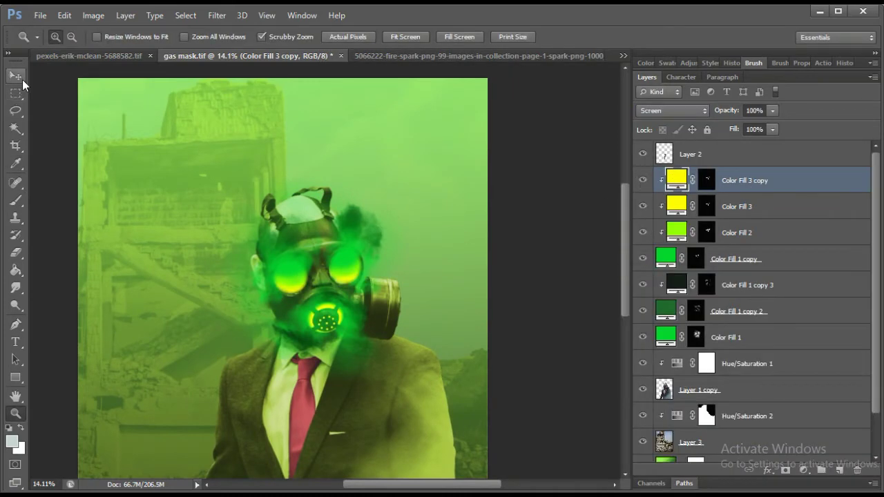
Group all the colour fill layers into Group 1 and hide the group
left_click(319, 249)
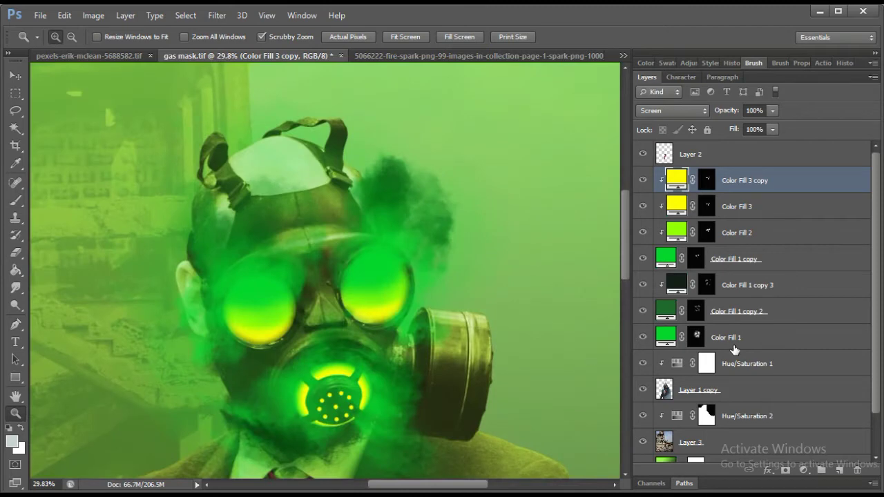
left_click(725, 337)
left_click(725, 180, "shift")
key("ctrl+g")
left_click(643, 176)
left_click(642, 176)
left_click(643, 178)
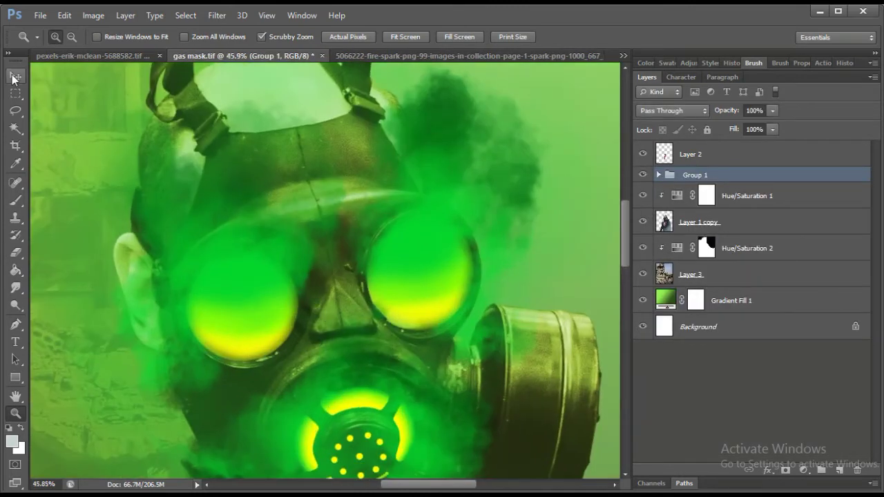
Add a Brightness/Contrast adjustment at 150 clipped to Layer 1 copy, with its mask inverted
key("v")
scroll(324, 276, "up", 2)
left_click(732, 222)
left_click(803, 470)
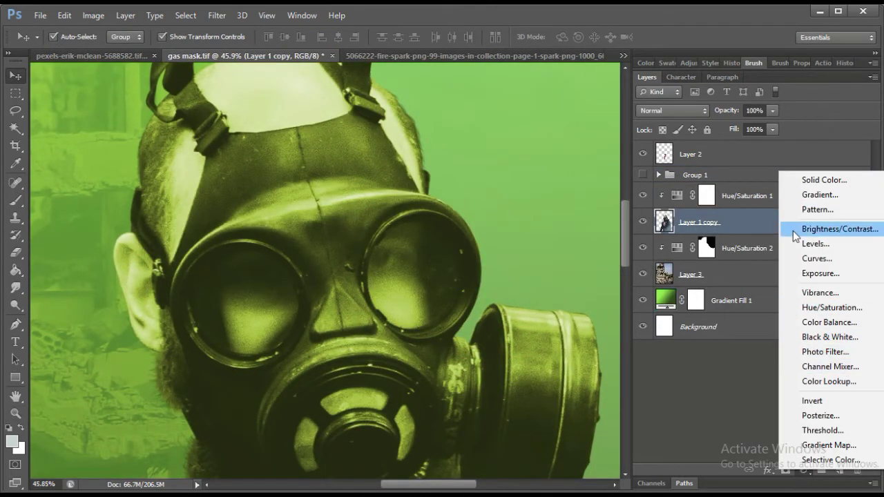
left_click(828, 229)
left_click_drag(725, 139, 867, 137)
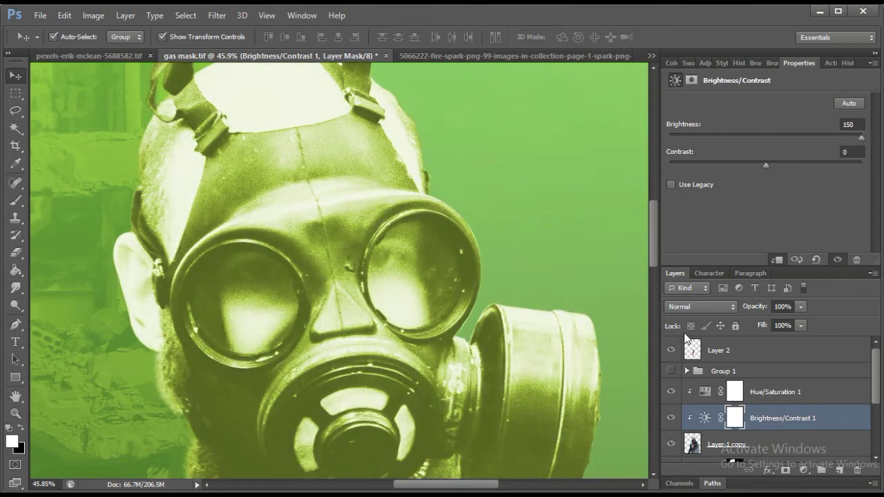
key("ctrl+i")
key("ctrl+plus")
Paint white highlights along the right and left lens rims
key("b")
right_click(296, 248)
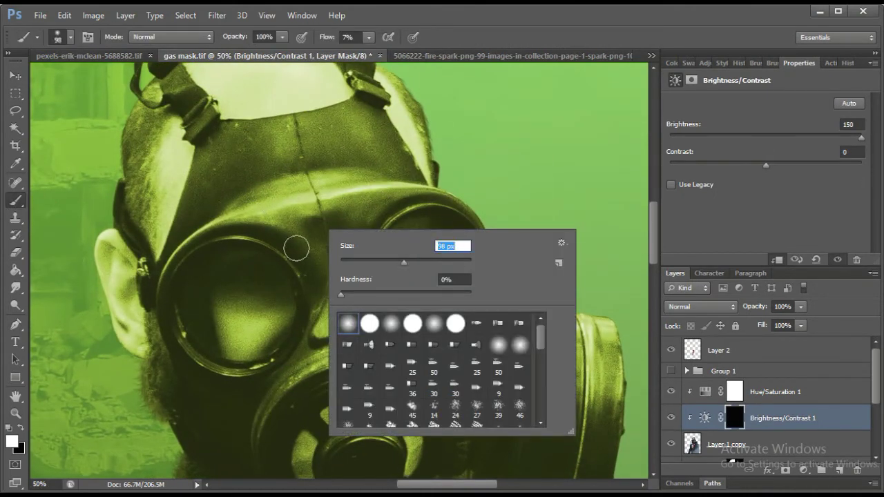
key("Return")
key("ctrl+plus")
key("ctrl+plus")
mouse_move(410, 180)
left_mouse_down()
mouse_move(463, 262)
mouse_move(276, 375)
mouse_move(469, 290)
mouse_move(421, 172)
left_mouse_up()
mouse_move(234, 424)
left_mouse_down()
mouse_move(372, 365)
mouse_move(500, 338)
left_mouse_up()
mouse_move(325, 376)
left_mouse_down()
mouse_move(228, 394)
mouse_move(142, 335)
mouse_move(134, 212)
mouse_move(294, 366)
left_mouse_up()
Highlight the mouthpiece rim and erase excess highlight from the left lens with a 25 px eraser
key("ctrl+minus")
left_click_drag(432, 394, 315, 325)
mouse_move(346, 276)
left_mouse_down()
mouse_move(241, 331)
mouse_move(271, 384)
left_mouse_up()
left_click_drag(373, 298, 367, 395)
right_click(481, 116)
key("Escape")
key("e")
left_click_drag(165, 239, 214, 246)
right_click(255, 211)
Show Group 1 again and toggle the brightness adjustment to compare
left_click(668, 371)
left_click(671, 418)
left_click(671, 417)
left_click(670, 417)
left_click(670, 418)
left_click(670, 417)
left_click(670, 418)
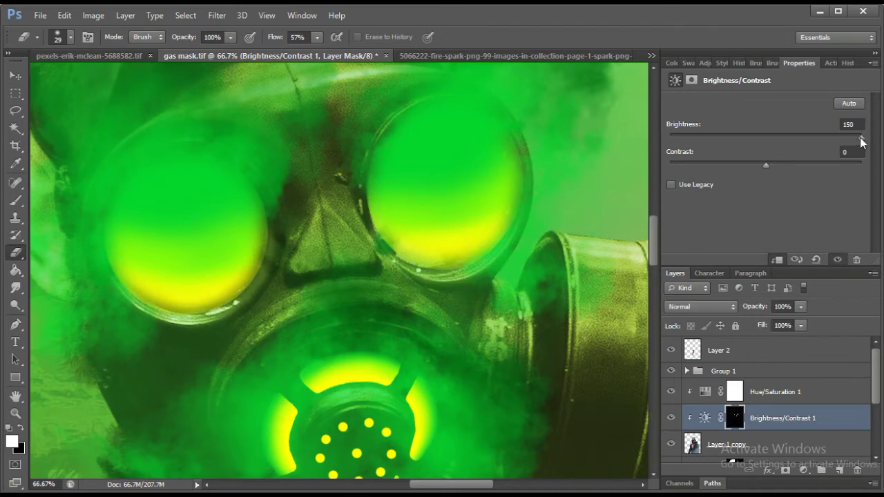
scroll(417, 369, "down", 3)
Highlight the canister edge, then tone it down with a 97 px eraser at 20% flow
key("b")
key("ctrl+minus")
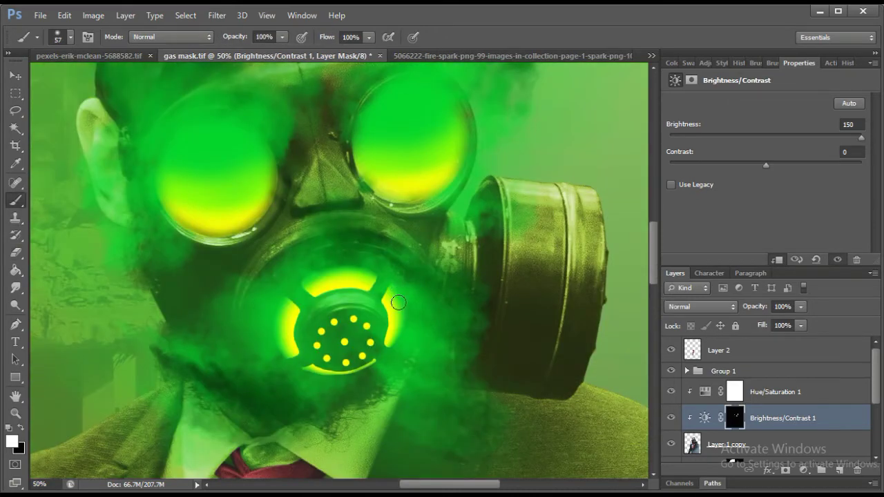
left_click_drag(463, 256, 487, 387)
key("e")
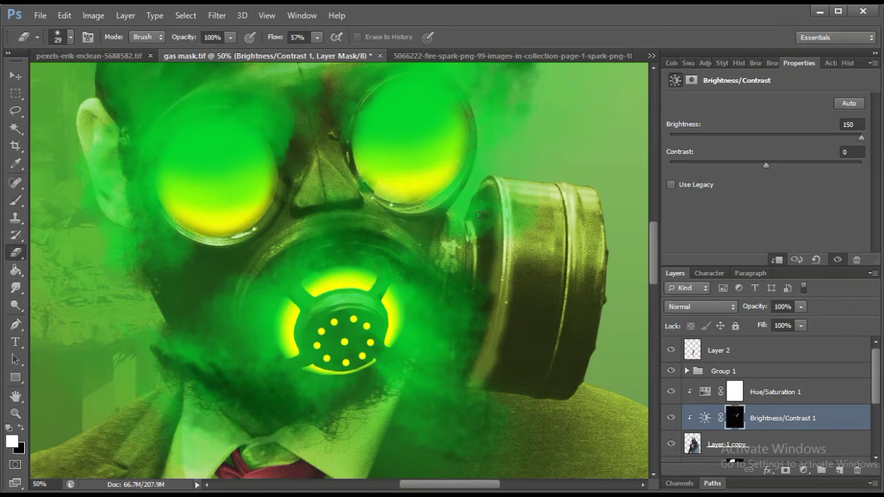
left_click_drag(516, 240, 464, 356)
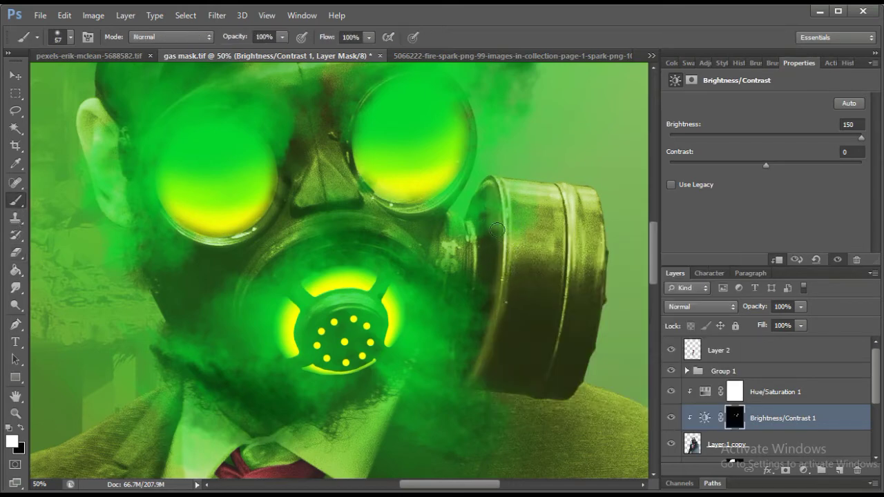
key("bracketright")
key("bracketright")
key("bracketright")
left_click_drag(476, 228, 503, 374)
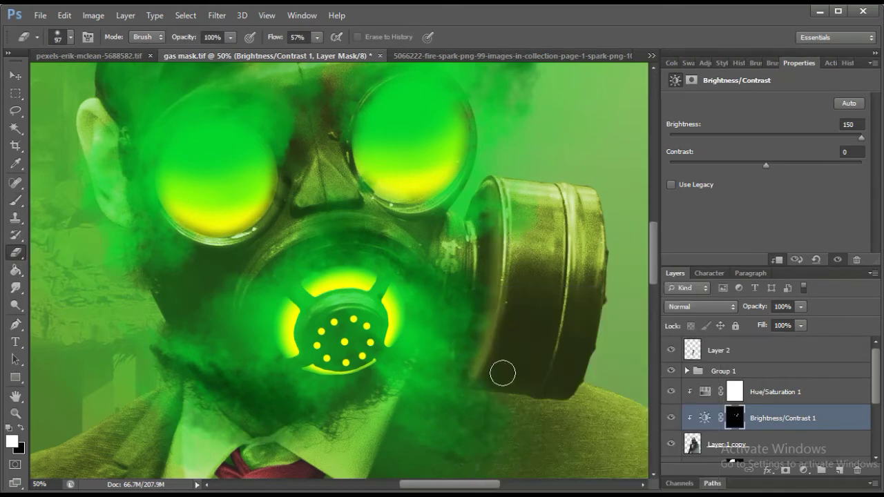
left_click_drag(316, 37, 290, 42)
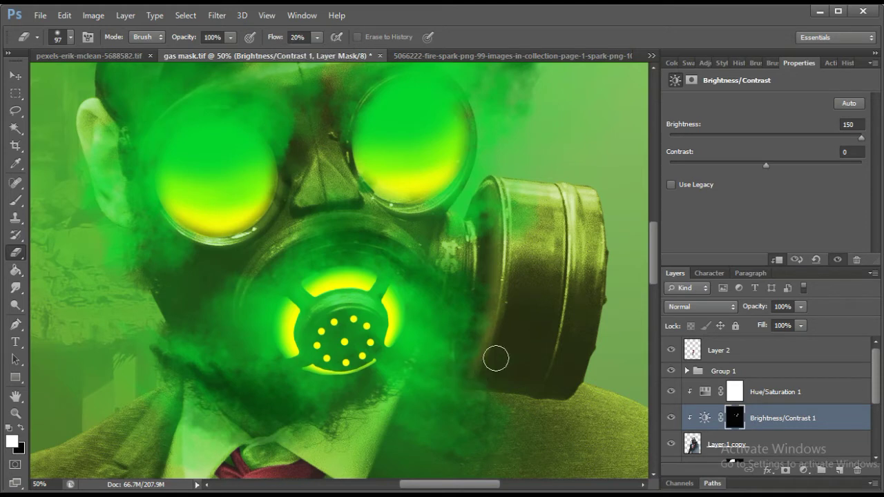
left_click(15, 202)
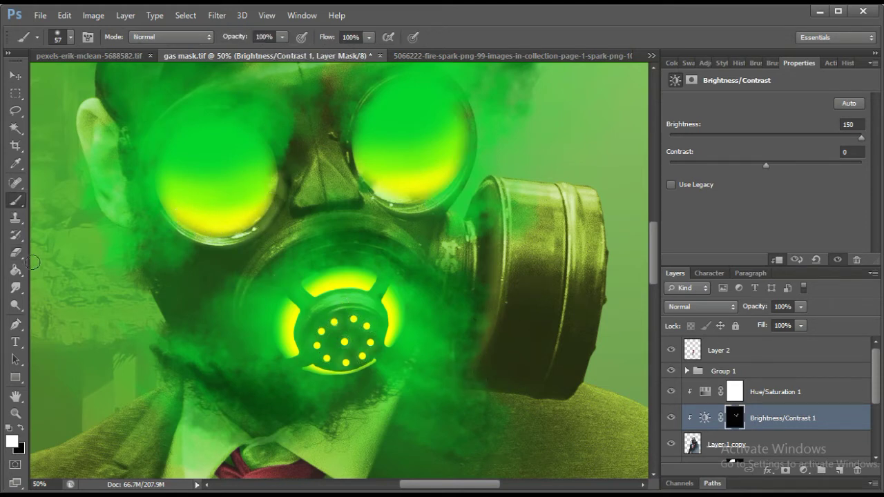
left_click(15, 252)
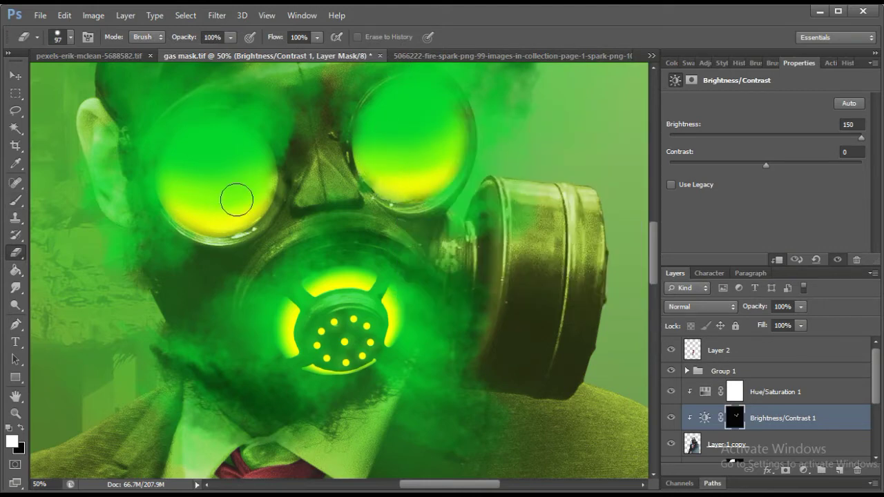
Lower the Color Fill 1 opacity in the smoke and glow group to 90%
key("z")
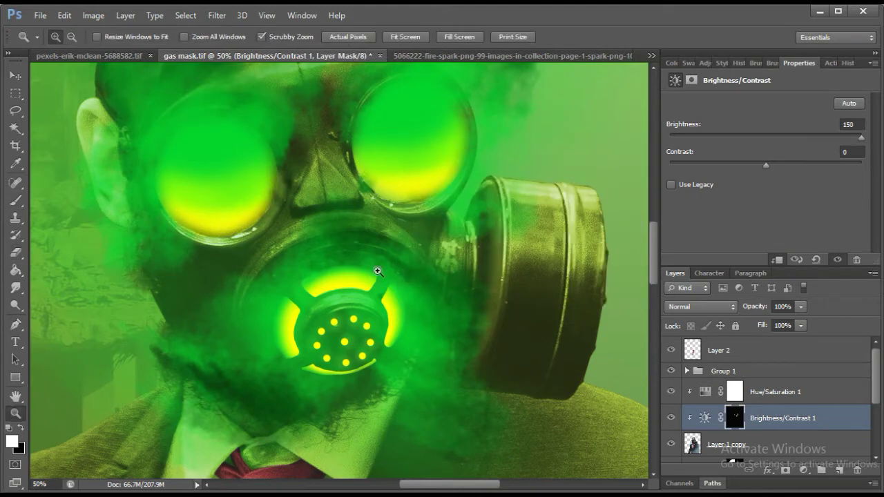
key("ctrl+0")
key("v")
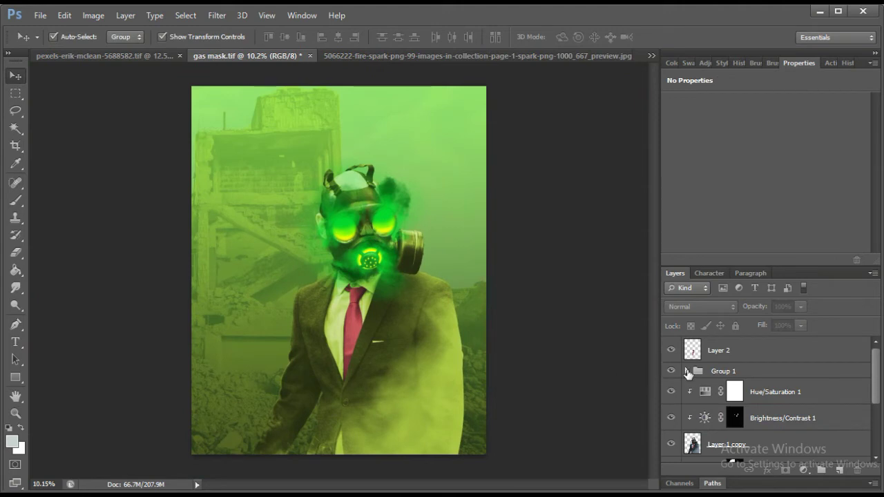
left_click(689, 371)
left_click(766, 418)
left_click(800, 306)
left_click_drag(783, 320, 795, 324)
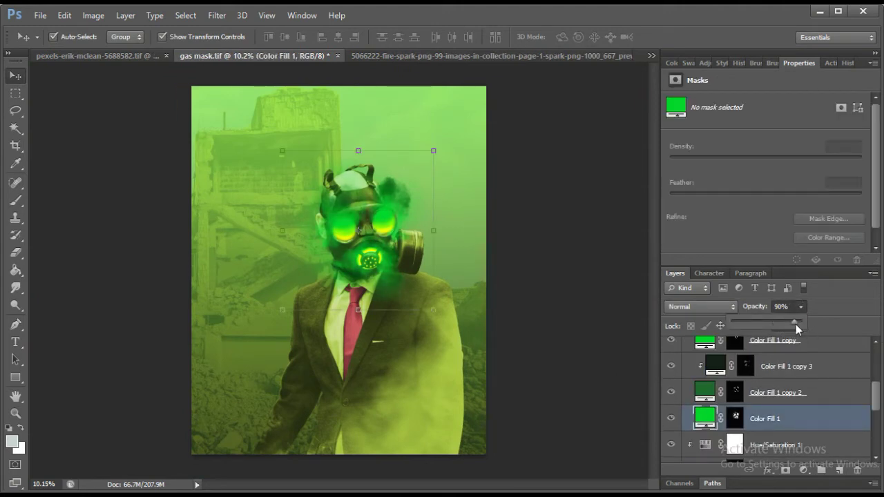
Check the Color Fill 1 copy 2 opacity, collapse the group and select Layer 1 copy
left_click(759, 392)
left_click(800, 305)
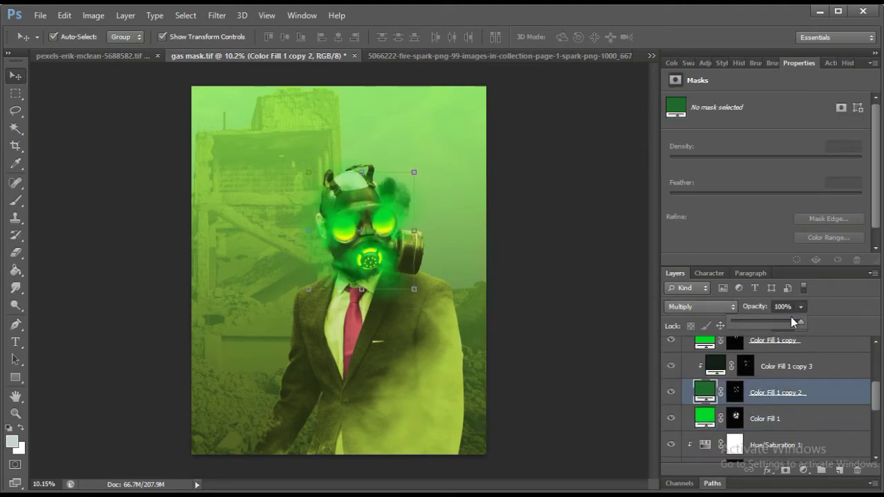
left_click(763, 416)
key("z")
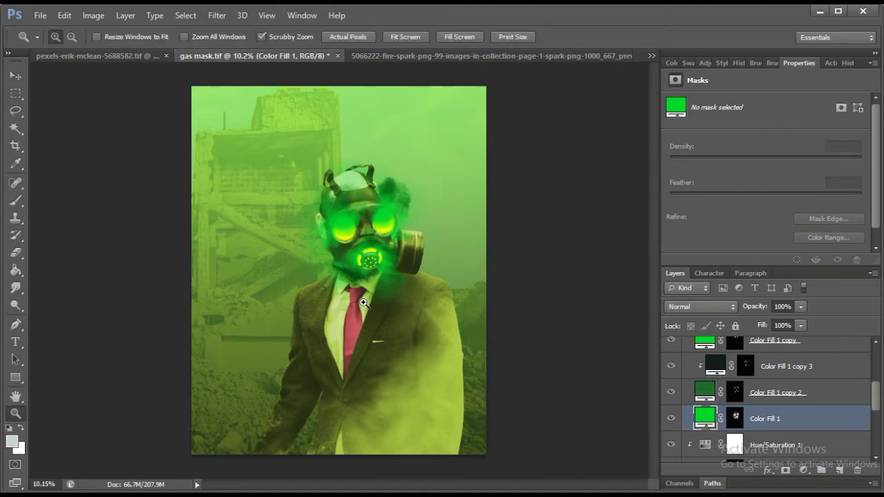
key("v")
scroll(759, 386, "up", 2)
left_click(687, 371)
left_click(676, 445)
Add a colorized Hue/Saturation layer tinting the man green, with Lightness -8
left_click(802, 469)
key("Escape")
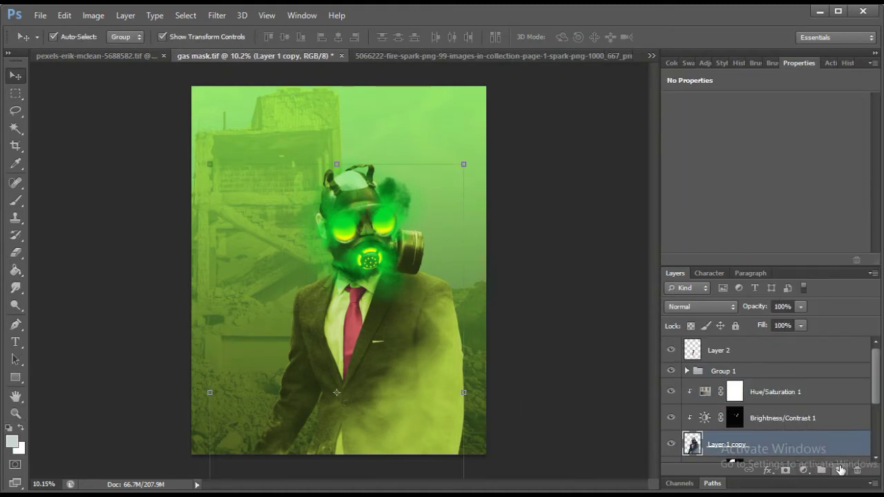
left_click(803, 469)
left_click(710, 159)
left_click(731, 226)
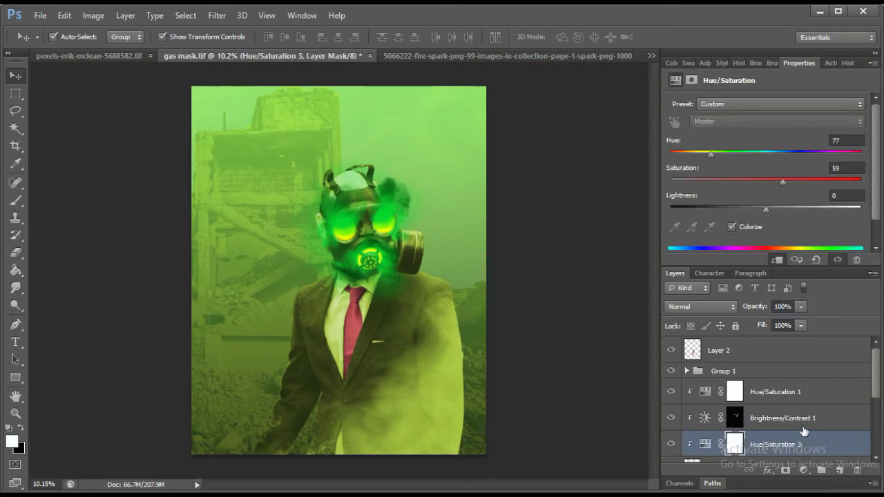
left_click_drag(773, 444, 773, 387)
left_click_drag(791, 182, 841, 183)
left_click_drag(765, 209, 758, 209)
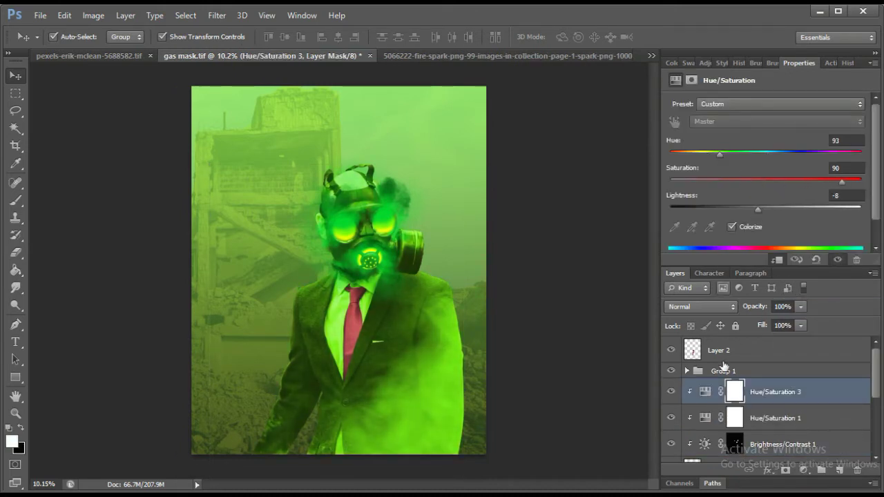
Erase the tint off the lower suit and shoulder with a 1985 px eraser; set saturation 75
left_click(16, 251)
right_click(496, 322)
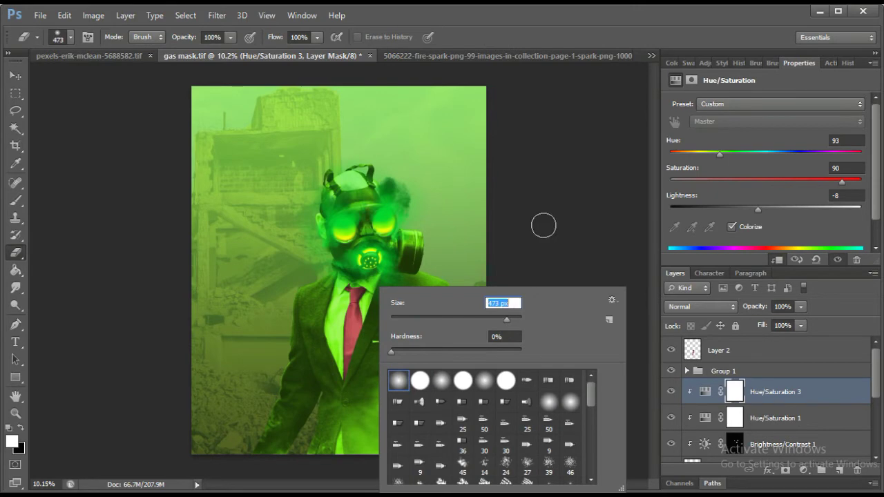
type("1985")
key("Return")
left_click_drag(484, 395, 262, 394)
right_click(386, 322)
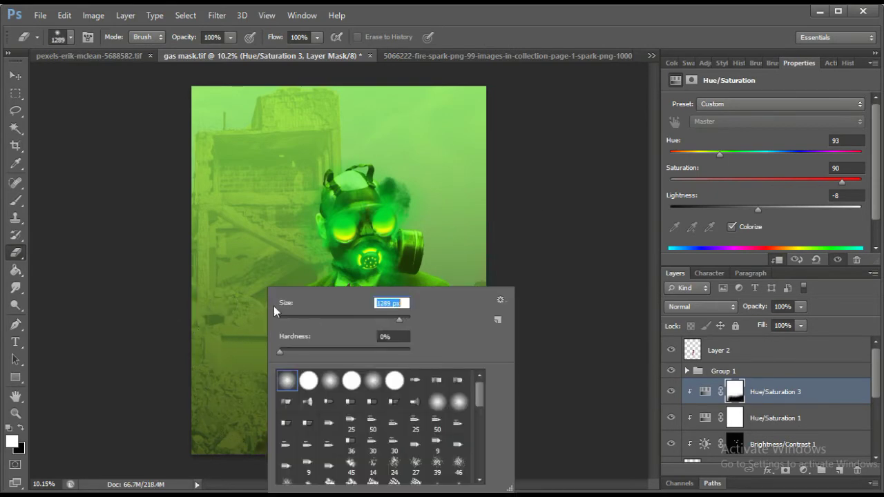
key("Return")
key("ctrl+plus")
key("ctrl+plus")
scroll(558, 236, "down", 2)
left_click_drag(251, 332, 229, 244)
left_click_drag(269, 189, 277, 281)
key("shift+1")
key("shift+5")
left_click_drag(842, 182, 816, 181)
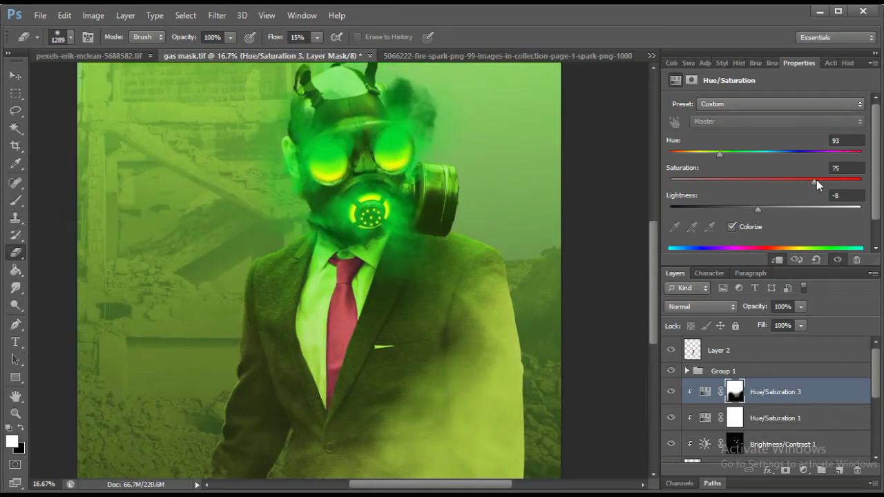
Duplicate Hue/Saturation 3 as a greener, brighter copy and invert its mask to black
left_click_drag(705, 387, 838, 469)
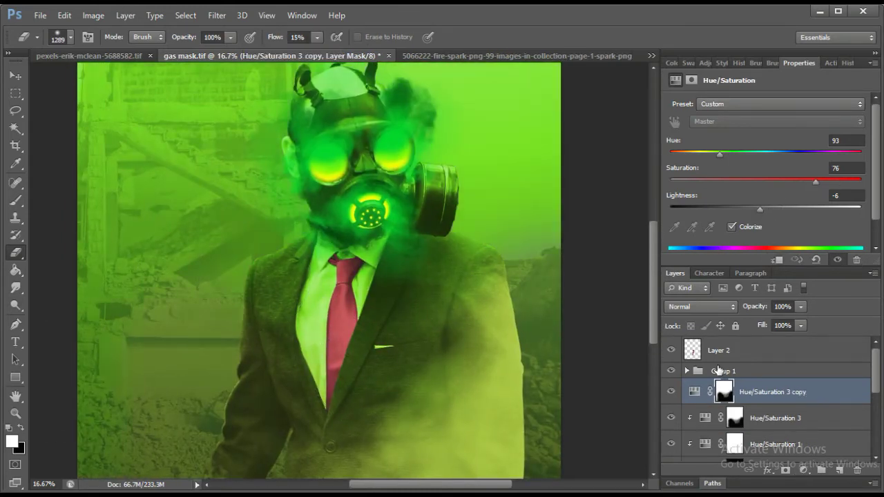
left_click(704, 392)
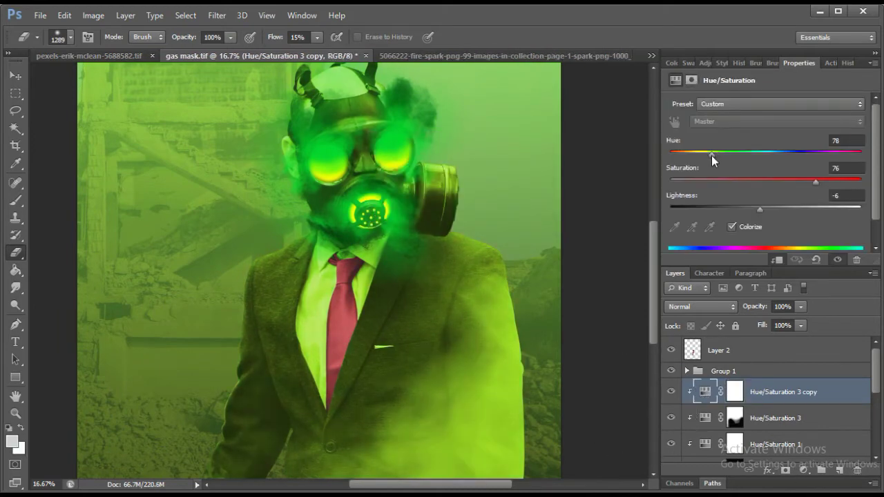
left_click(771, 209)
left_click_drag(710, 153, 719, 153)
left_click(735, 392)
key("ctrl+i")
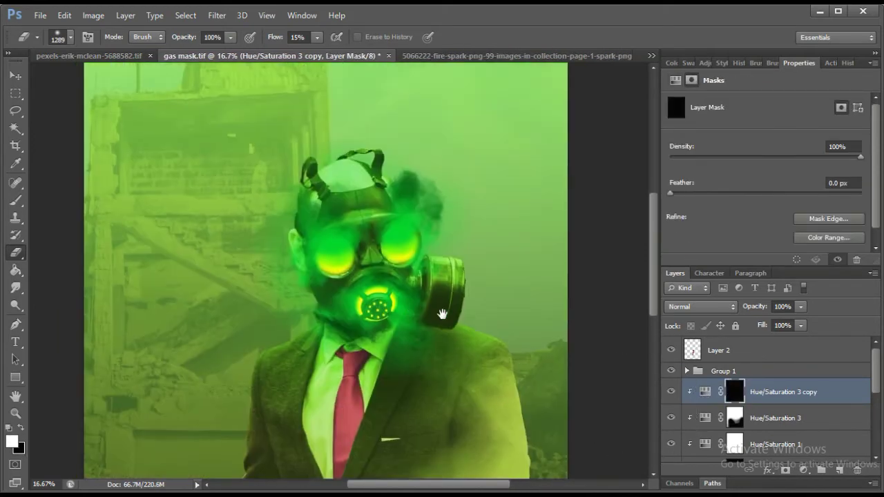
Raise the eraser flow to 100%, compare Hue/Saturation 3 on and off, and target the copy's mask
left_click(734, 418)
key("shift+7")
left_click_drag(319, 43, 345, 52)
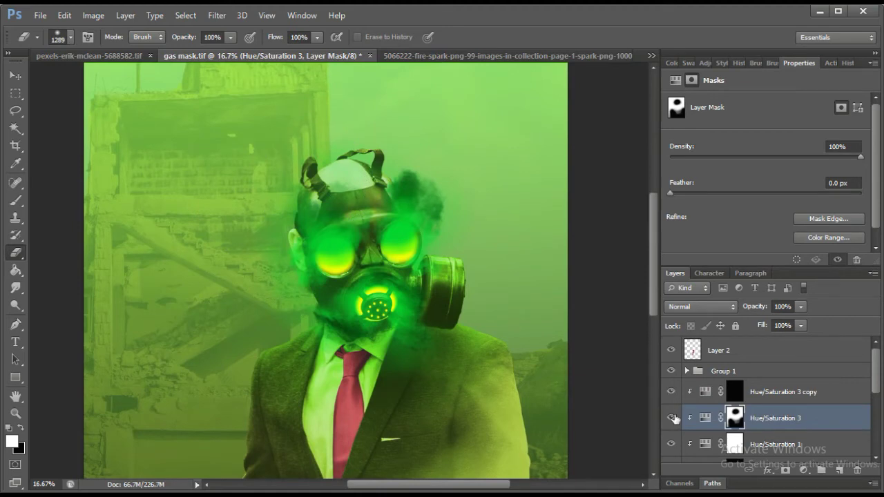
left_click(670, 419)
left_click(671, 419)
left_click(734, 391)
Paint white rim highlights on the canister, mouthpiece, under the goggles and along the nose bridge
key("b")
scroll(301, 298, "up", 3)
right_click(345, 285)
key("Escape")
left_click_drag(536, 250, 393, 223)
mouse_move(455, 200)
left_mouse_down()
mouse_move(463, 276)
mouse_move(445, 200)
left_mouse_up()
left_click_drag(433, 413, 519, 405)
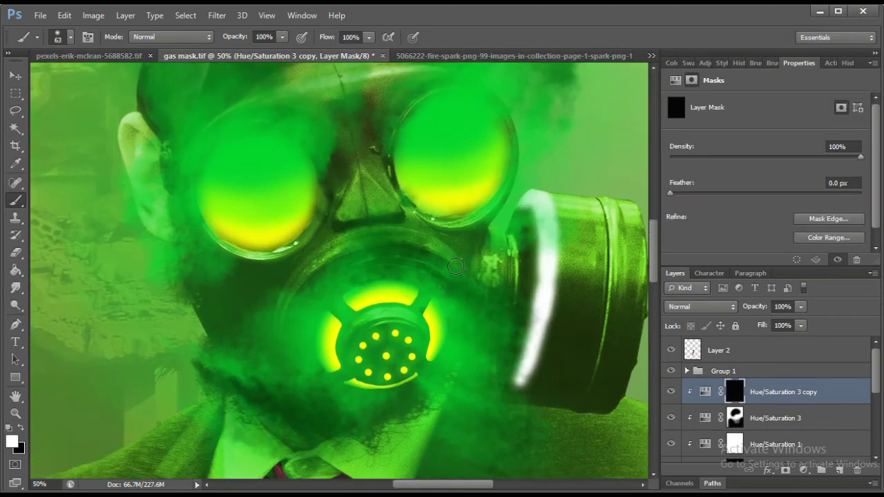
left_click_drag(461, 269, 287, 319)
mouse_move(222, 305)
left_mouse_down()
mouse_move(218, 356)
mouse_move(321, 252)
left_mouse_up()
mouse_move(359, 221)
left_mouse_down()
mouse_move(401, 266)
mouse_move(506, 170)
left_mouse_up()
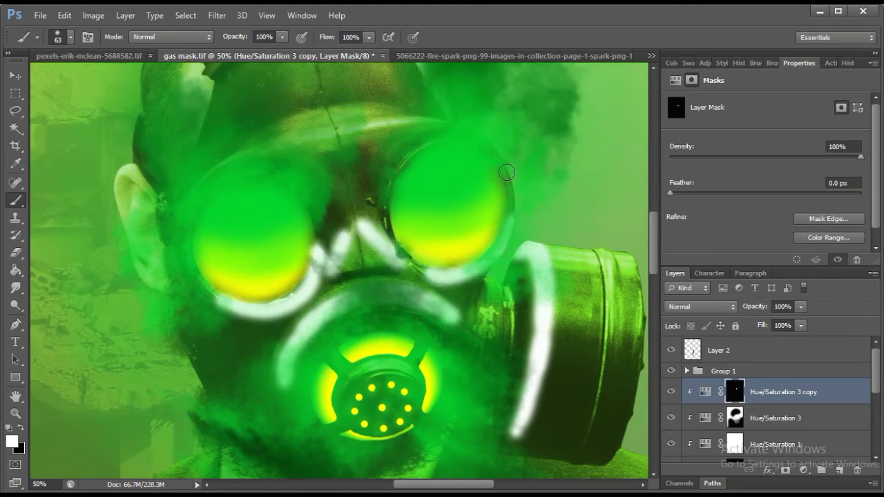
Enlarge the brush to 76 and hide Layer 2
key("ctrl+minus")
scroll(297, 325, "down", 5)
right_click(331, 302)
left_click_drag(391, 322, 396, 322)
key("Return")
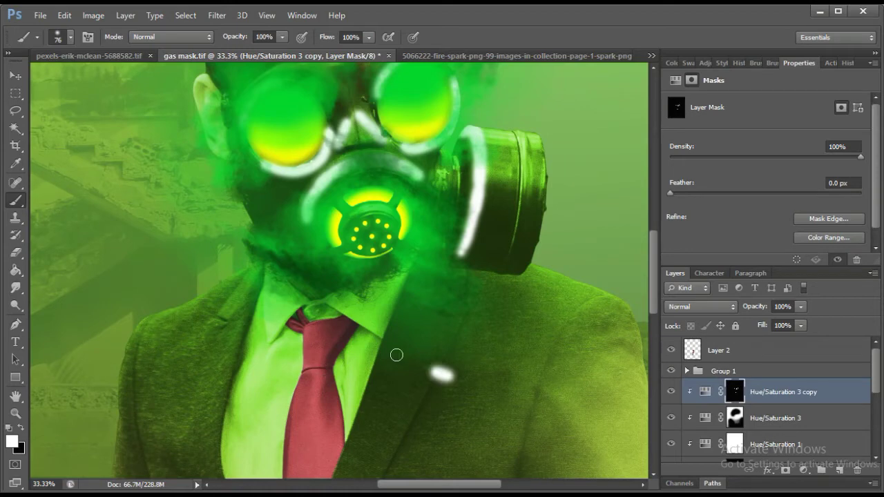
left_click(670, 350)
Paint highlights down the tie, along the collar and down the jacket edge
left_click_drag(321, 383, 322, 445)
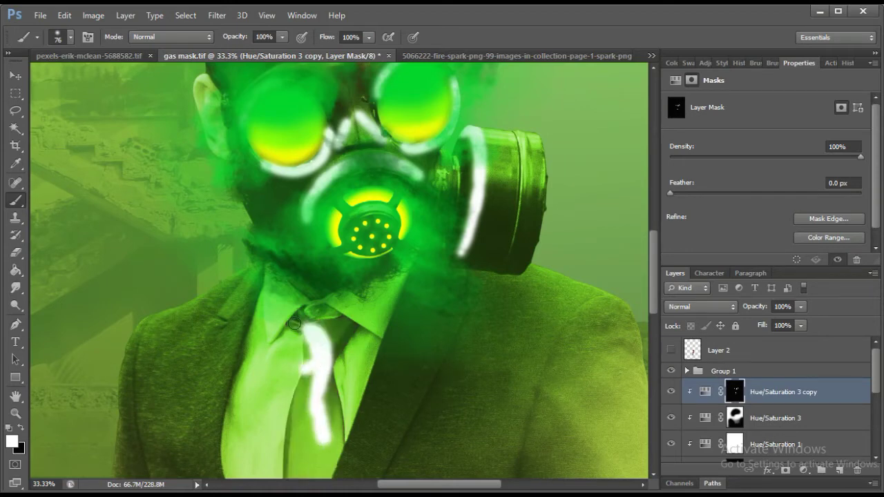
left_click_drag(297, 304, 270, 348)
left_click_drag(339, 307, 366, 404)
left_click_drag(578, 316, 583, 441)
mouse_move(523, 392)
left_mouse_down()
mouse_move(437, 278)
mouse_move(588, 323)
left_mouse_up()
left_click_drag(232, 338, 262, 366)
Add highlights on the jacket lapel, across the jacket, along the tie and down the canister
left_click_drag(519, 408, 562, 404)
left_click_drag(319, 229, 286, 334)
left_click_drag(302, 202, 252, 235)
mouse_move(448, 280)
left_mouse_down()
mouse_move(300, 304)
mouse_move(289, 420)
left_mouse_up()
mouse_move(428, 186)
left_mouse_down()
mouse_move(424, 301)
mouse_move(500, 383)
left_mouse_up()
left_click_drag(386, 197, 293, 221)
left_click_drag(271, 457, 311, 267)
key("ctrl+minus")
key("ctrl+minus")
key("ctrl+minus")
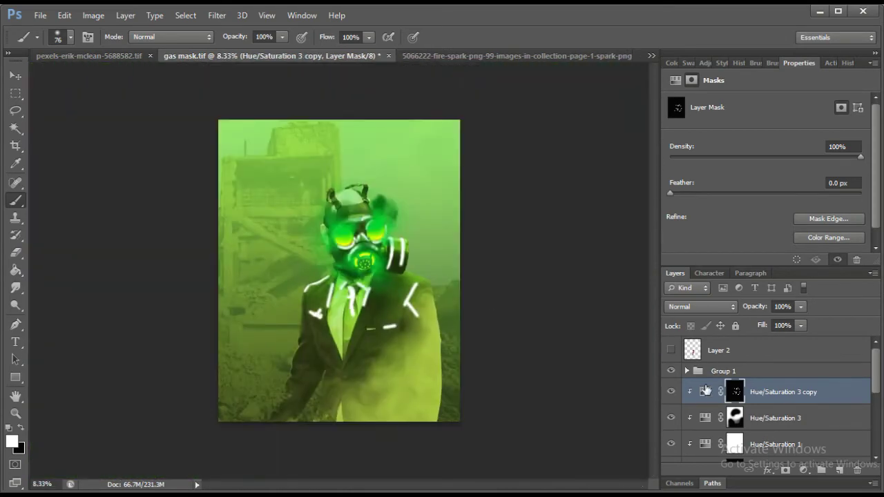
Zoom in on the jacket and tie and set an 86 px Eraser on the copy's mask
left_click(705, 392)
key("z")
mouse_move(126, 378)
left_mouse_down()
mouse_move(479, 205)
mouse_move(405, 282)
mouse_move(322, 339)
left_mouse_up()
key("e")
key("ctrl+backslash")
right_click(197, 286)
type("86")
key("Return")
Fade the white mark on the jacket with the Eraser at 14% flow
key("ctrl+plus")
key("ctrl+plus")
left_click_drag(222, 333, 319, 319)
key("shift+1")
key("shift+4")
mouse_move(185, 353)
left_mouse_down()
mouse_move(233, 341)
mouse_move(310, 365)
mouse_move(321, 410)
mouse_move(315, 399)
left_mouse_up()
scroll(324, 317, "up", 3)
Partly erase the vertical white stripe at 18% flow and faintly fade the shoulder at 2%
key("shift+1")
key("shift+8")
mouse_move(407, 207)
left_mouse_down()
mouse_move(369, 253)
mouse_move(366, 401)
mouse_move(385, 235)
mouse_move(375, 325)
mouse_move(350, 412)
left_mouse_up()
key("shift+0")
key("shift+2")
left_click_drag(374, 143, 335, 173)
Erase the shoulder highlight with a 370 px Eraser at 11% flow
key("shift+1")
key("shift+1")
right_click(331, 302)
type("370")
key("Return")
mouse_move(158, 276)
left_mouse_down()
mouse_move(221, 270)
mouse_move(228, 220)
left_mouse_up()
Switch to a 65 px Eraser at 5% flow and pan toward the tie
left_click_drag(316, 38, 315, 56)
right_click(250, 273)
type("65")
key("Return")
scroll(345, 187, "right", 1)
scroll(321, 256, "right", 5)
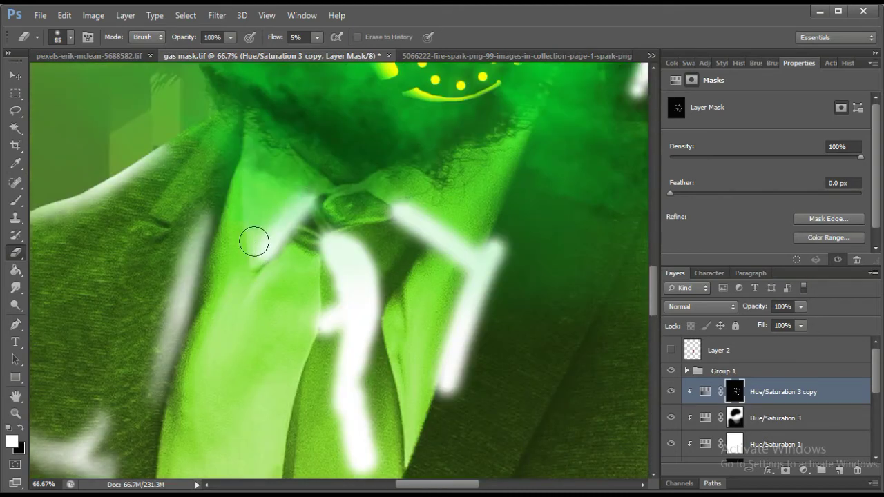
At 100% flow, erase a straight line beside the tie, judging it with the layer at 28% opacity
left_click_drag(316, 38, 385, 55)
left_click_drag(775, 320, 751, 322)
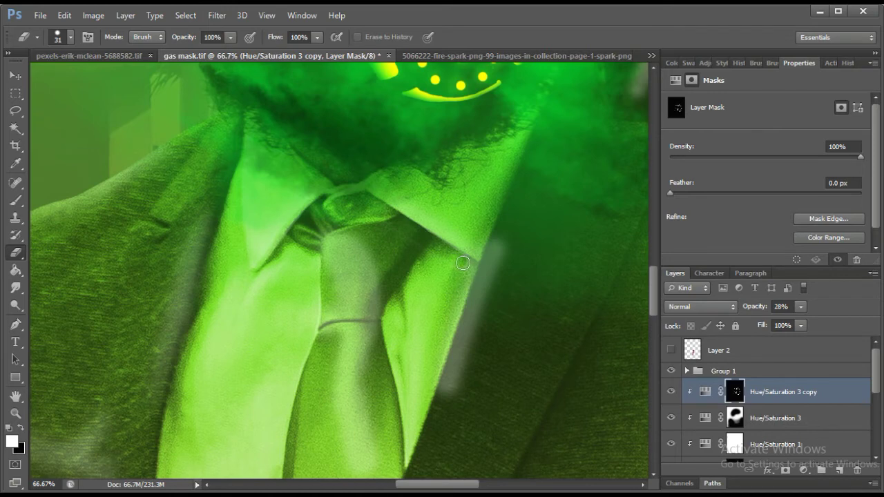
left_click(432, 391, "shift")
left_click_drag(800, 321, 850, 321)
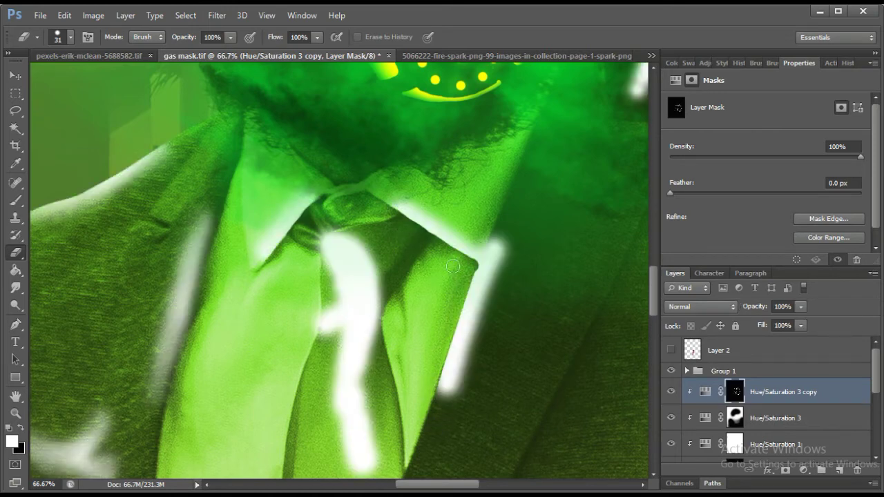
mouse_move(380, 319)
left_mouse_down()
mouse_move(497, 263)
mouse_move(397, 266)
left_mouse_up()
Set the Eraser to 288 px with 52% flow
key("b")
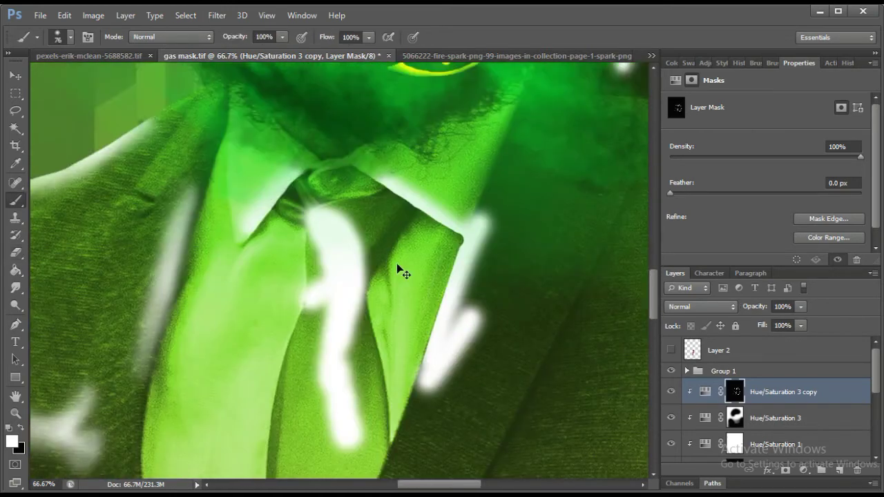
key("e")
right_click(422, 287)
type("288")
key("Return")
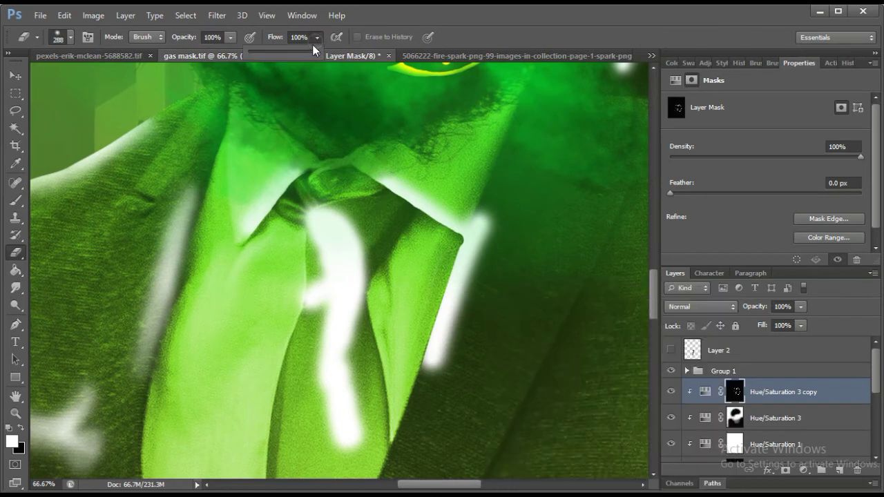
key("shift+5")
key("shift+2")
scroll(306, 329, "down", 3)
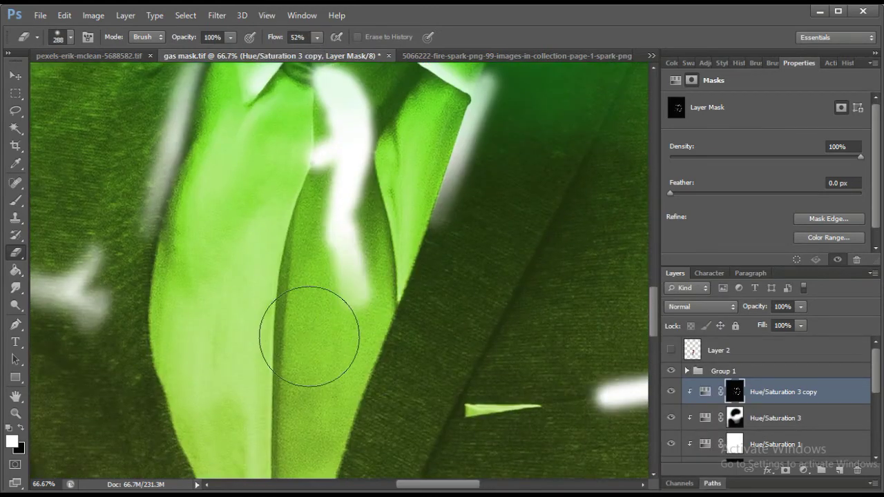
scroll(339, 379, "up", 2)
scroll(346, 238, "up", 2)
Shrink the Eraser to 25 px, checking the highlight layer at 52% then full opacity
key("5")
key("2")
right_click(421, 285)
type("25")
key("Return")
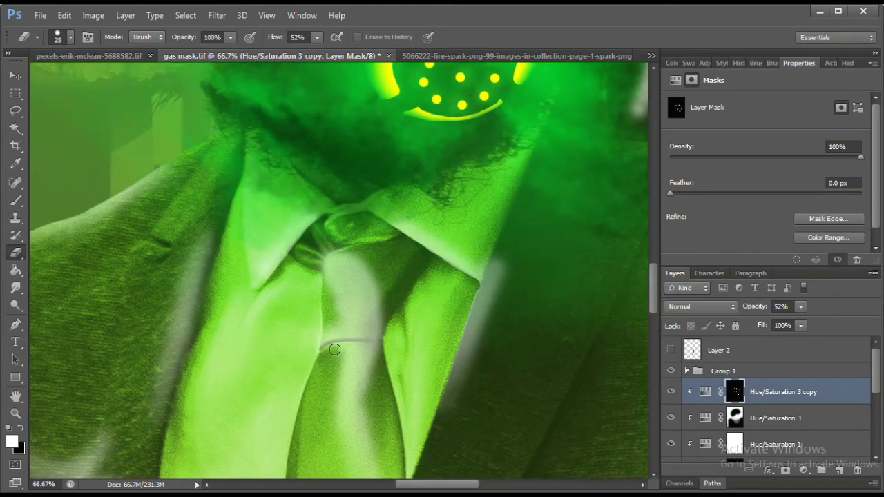
key("0")
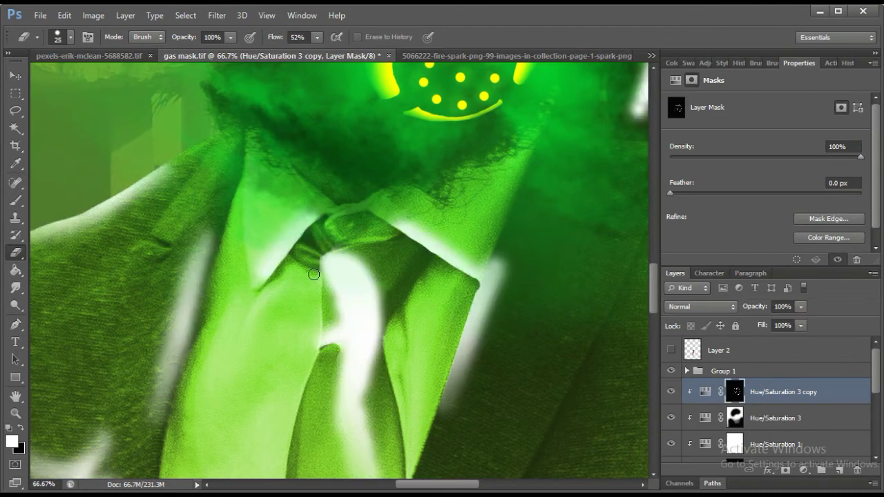
Dab faint jacket-edge highlights with the Brush and erase the white glow along the tie
key("b")
left_click(514, 241)
right_click(466, 284)
key("e")
left_click_drag(509, 278, 473, 369)
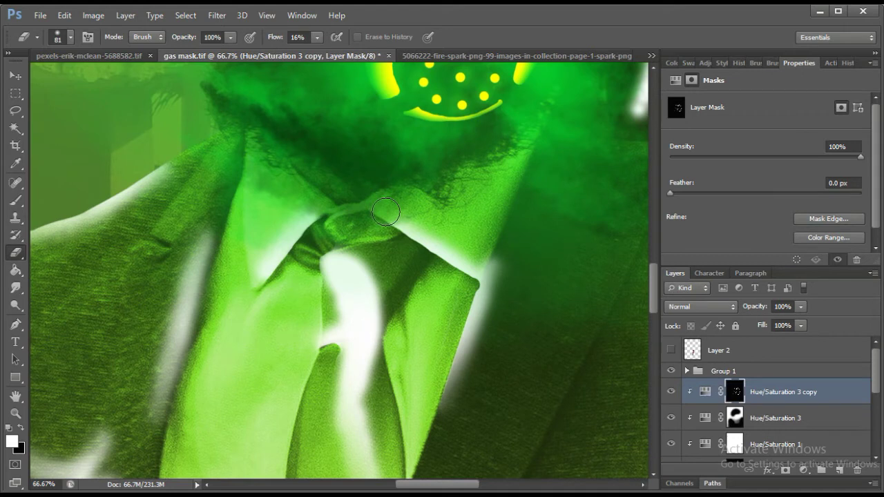
key("b")
mouse_move(498, 256)
left_mouse_down()
mouse_move(522, 193)
mouse_move(532, 225)
left_mouse_up()
key("e")
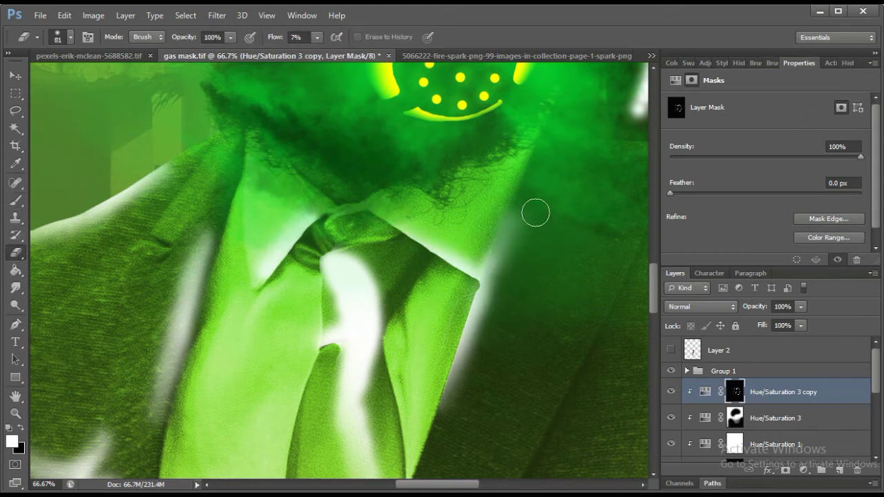
left_click_drag(319, 324, 326, 325)
Darken the white glow at the tie knot
left_click_drag(363, 394, 359, 308)
mouse_move(345, 331)
left_mouse_down()
mouse_move(365, 267)
mouse_move(332, 260)
mouse_move(345, 331)
left_mouse_up()
left_click_drag(359, 255, 316, 279)
left_click(15, 201)
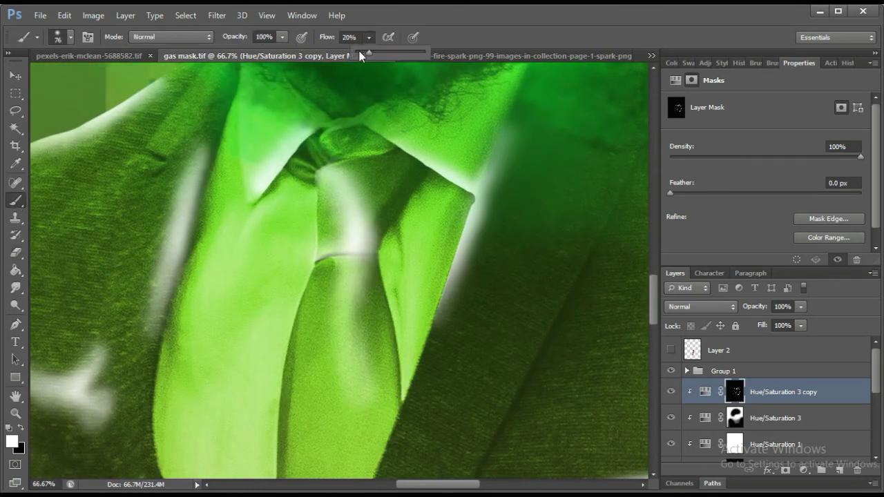
left_click(16, 252)
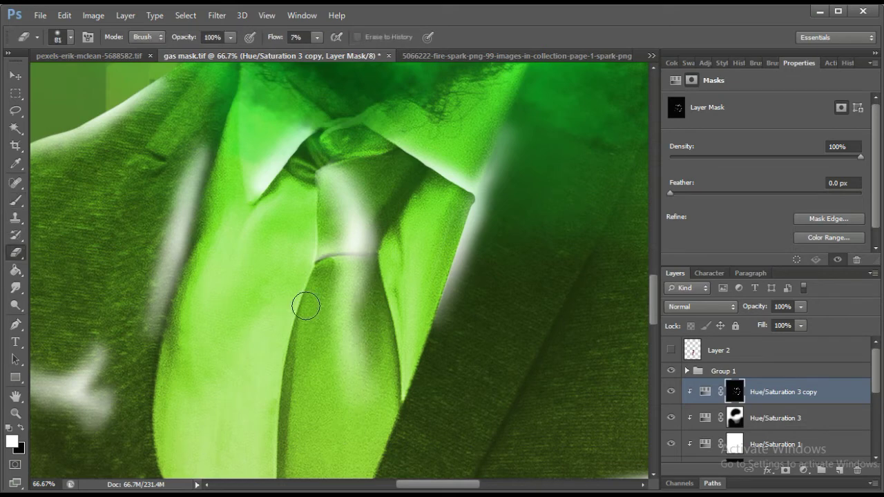
Set the Eraser to 57 px and dim the highlight layer to 12%
scroll(396, 304, "down", 3)
scroll(152, 292, "up", 2)
right_click(361, 277)
key("Return")
left_click_drag(800, 306, 739, 321)
right_click(456, 290)
key("Return")
right_click(381, 355)
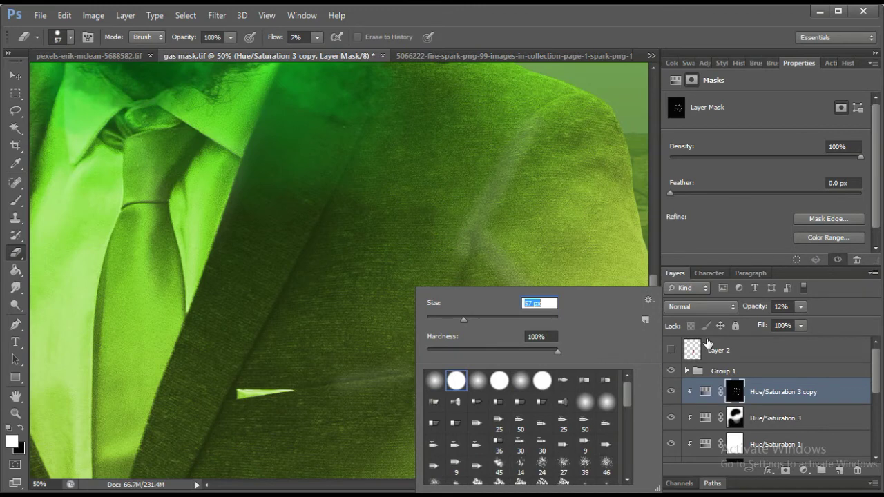
Raise the highlight layer to 32% and extend the pale pocket highlight leftward at 100% flow
key("Return")
left_click_drag(800, 306, 818, 322)
left_click(317, 36)
left_click_drag(326, 53, 384, 53)
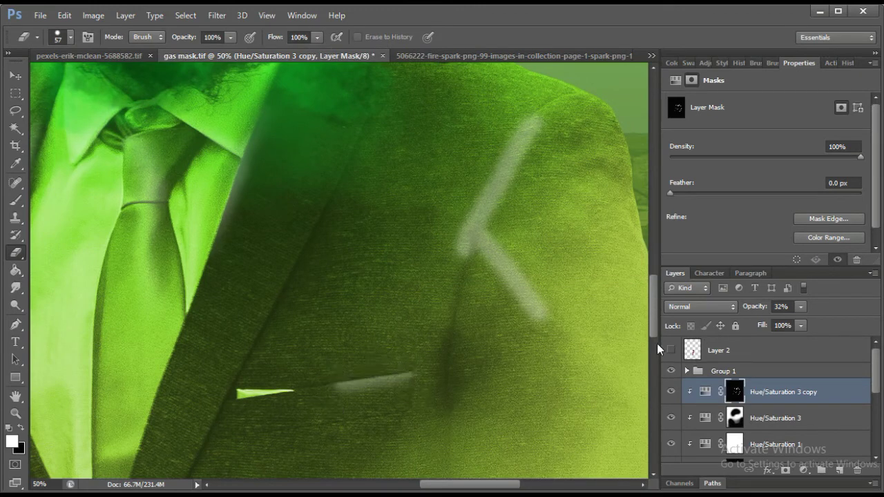
key("b")
left_click_drag(402, 381, 294, 404)
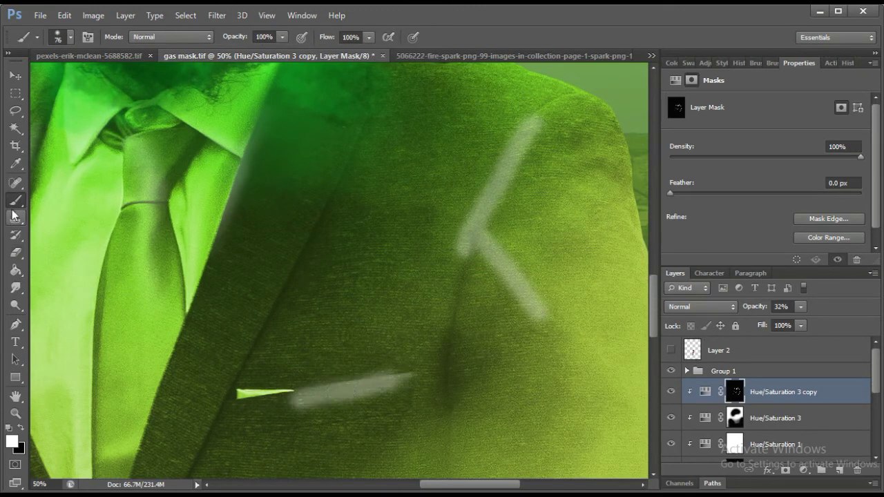
key("e")
Set a 147 px Eraser at 20% flow with the highlight layer back at full opacity
left_click_drag(800, 306, 856, 322)
right_click(318, 297)
key("Escape")
right_click(414, 297)
key("Return")
left_click(317, 36)
left_click_drag(316, 57, 261, 56)
Erase most of the pocket stroke and the V-shaped shoulder stroke, then dim the layer to 62%
mouse_move(411, 378)
left_mouse_down()
mouse_move(331, 414)
mouse_move(280, 409)
left_mouse_up()
mouse_move(542, 314)
left_mouse_down()
mouse_move(513, 227)
mouse_move(535, 121)
mouse_move(453, 197)
mouse_move(452, 220)
mouse_move(532, 253)
mouse_move(539, 104)
left_mouse_up()
scroll(405, 355, "up", 5)
scroll(428, 378, "up", 5)
left_click_drag(754, 306, 767, 325)
Zoom in on the gas mask with a 33 px Eraser at 100% flow
key("ctrl+plus")
right_click(476, 289)
left_click_drag(504, 310, 487, 311)
key("Return")
left_click_drag(316, 36, 377, 55)
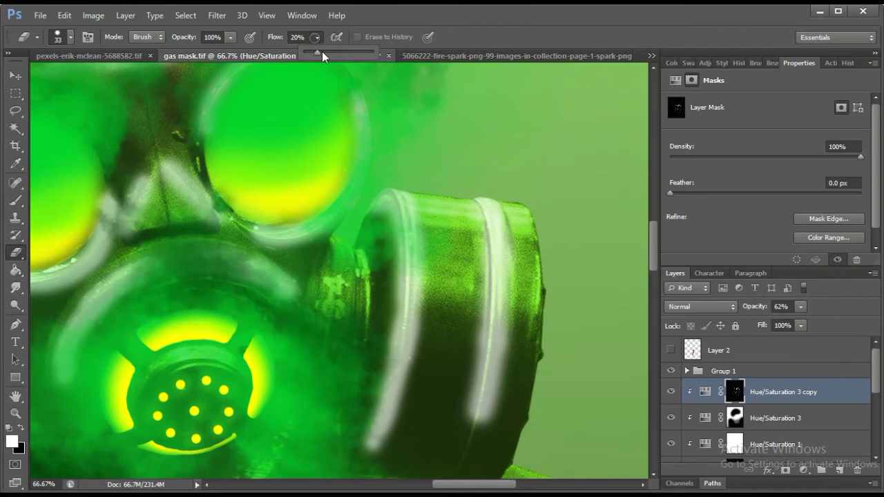
Thin the canister ring highlights and dim the pale band along the goggle rims
left_click_drag(483, 221, 475, 354)
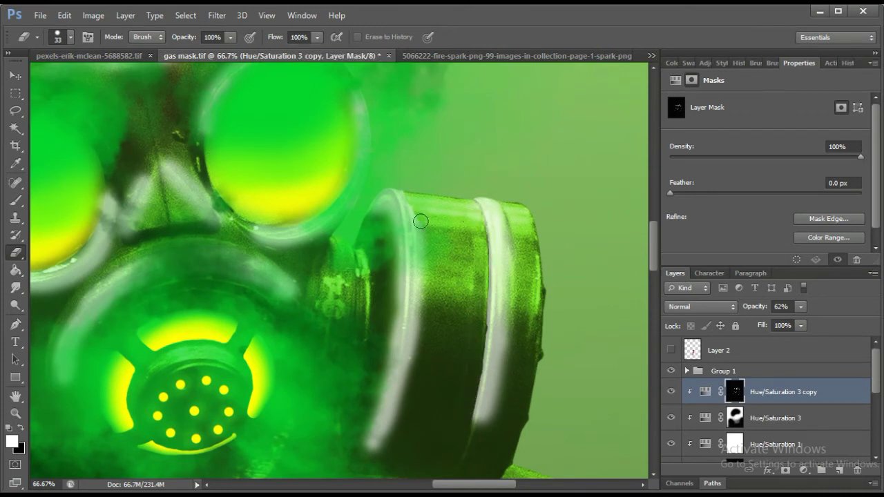
left_click_drag(426, 278, 385, 448)
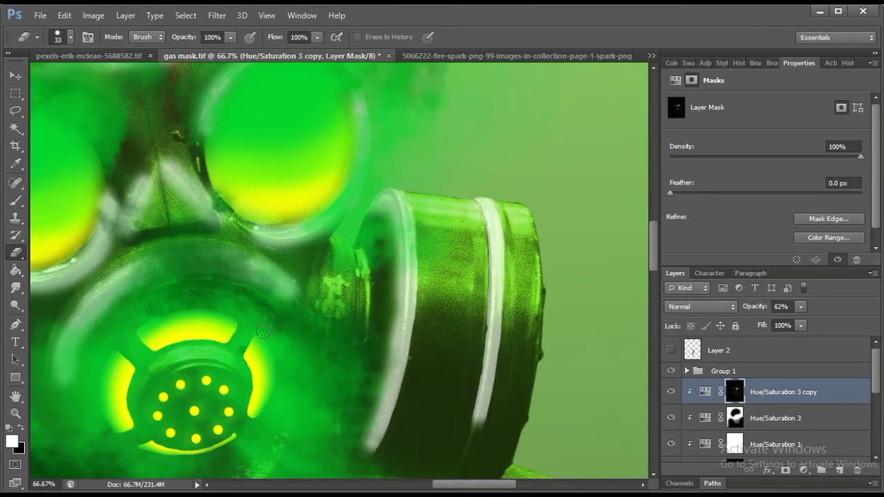
left_click_drag(372, 132, 421, 178)
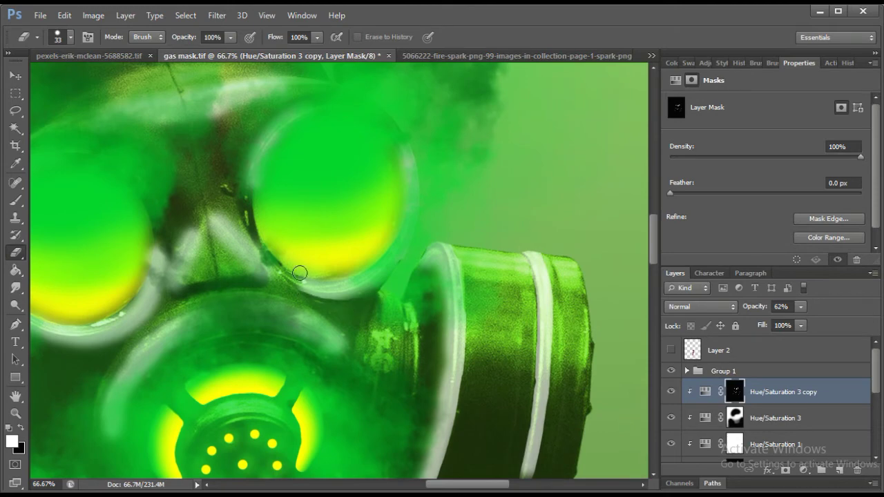
left_click_drag(411, 148, 435, 206)
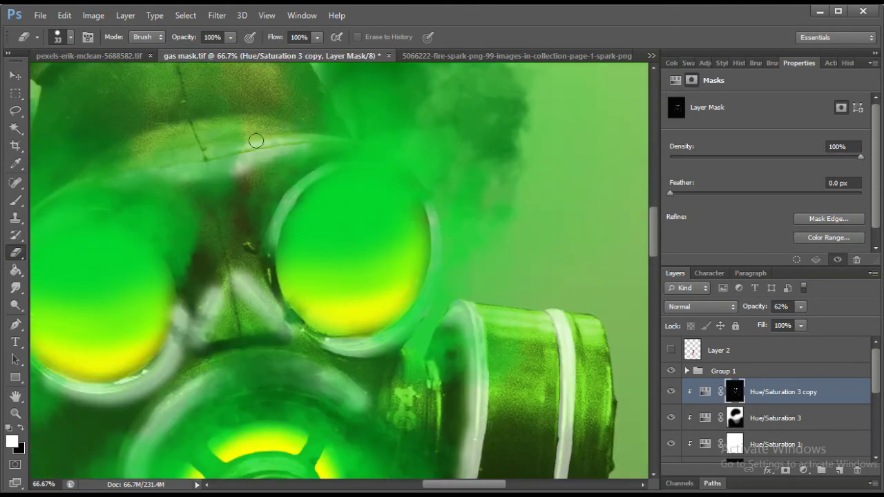
mouse_move(61, 388)
left_mouse_down()
mouse_move(216, 350)
mouse_move(316, 351)
left_mouse_up()
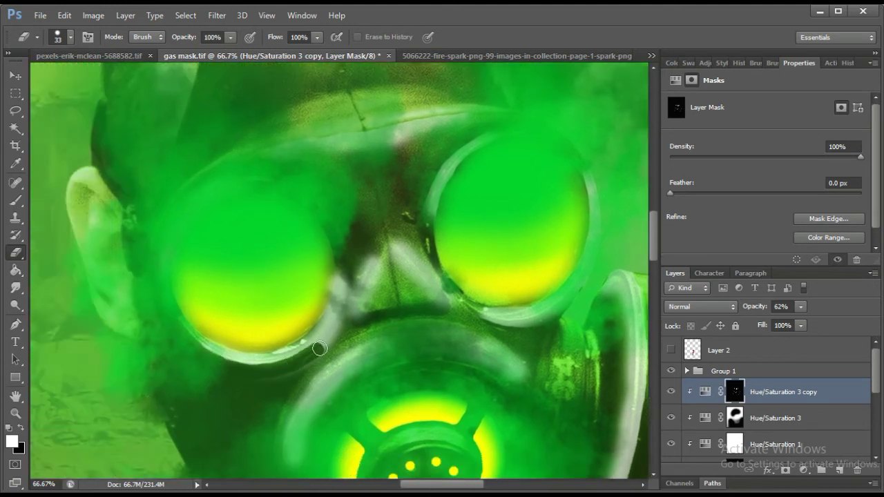
left_click_drag(350, 301, 358, 280)
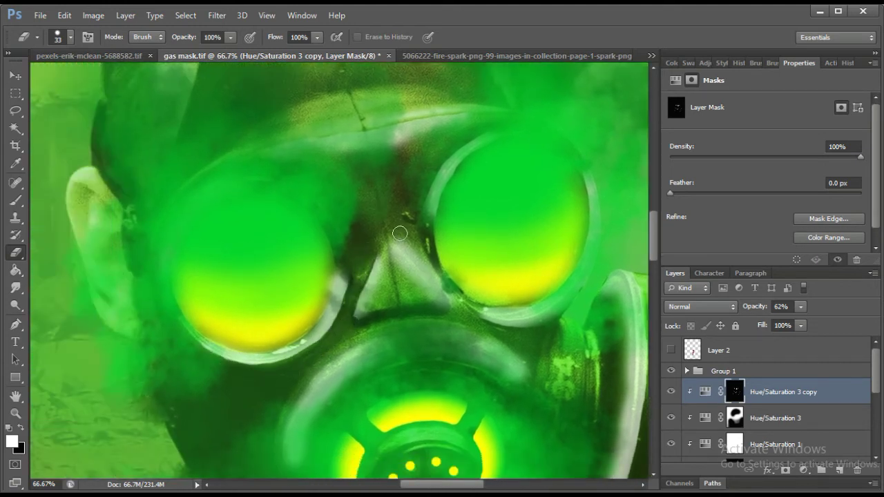
Set the Eraser to 79 px, then switch to a 45 px Brush and shrink it to a tiny size
right_click(428, 259)
type("79")
key("Return")
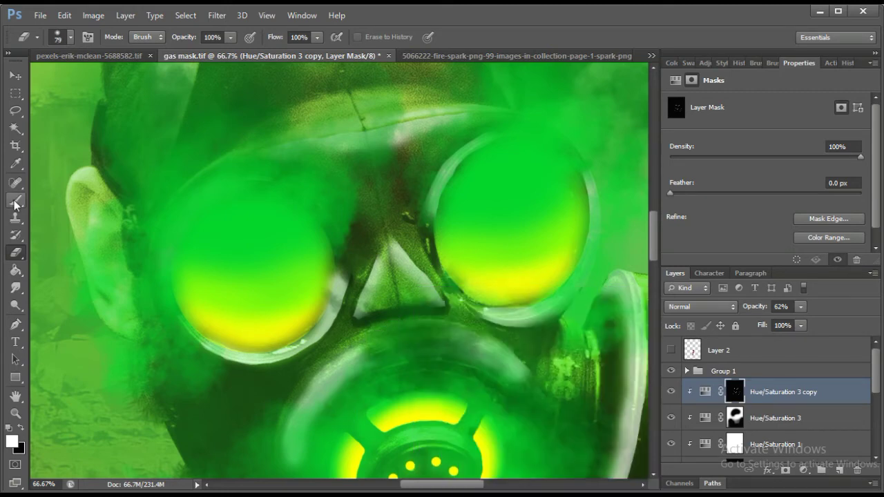
left_click(15, 201)
right_click(438, 324)
key("Return")
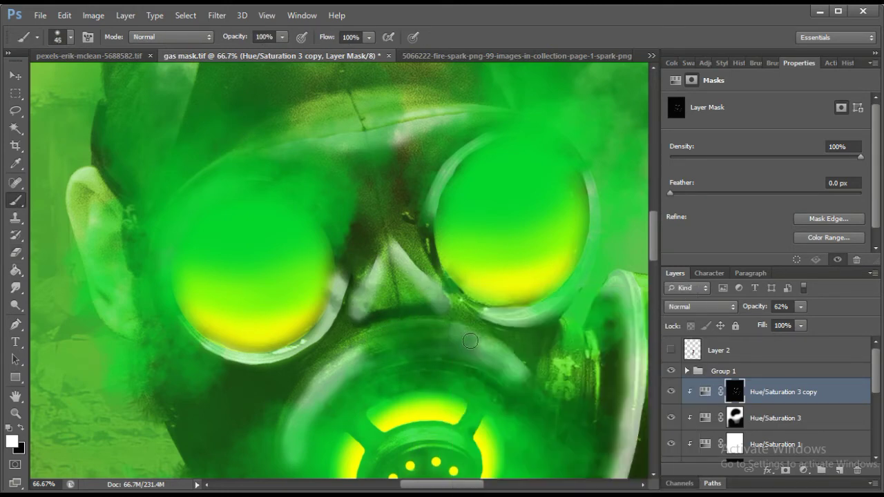
scroll(445, 345, "down", 3)
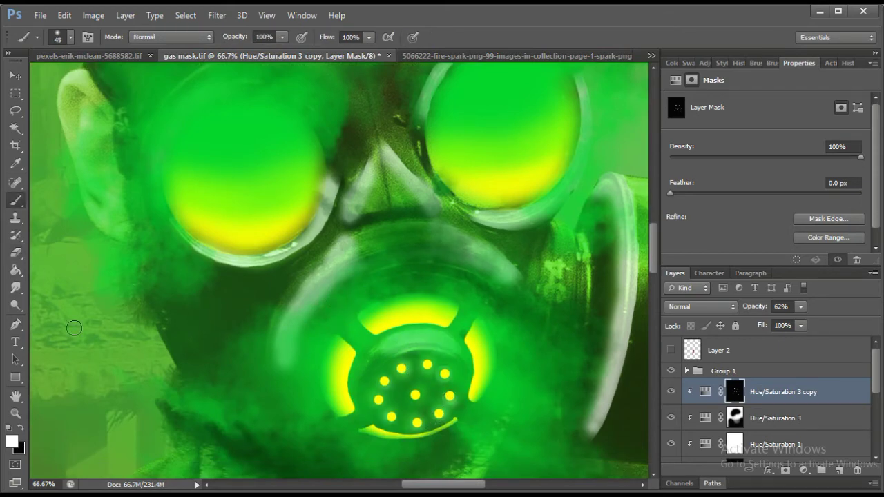
key("ctrl+minus")
right_click(200, 262)
left_click_drag(227, 290, 209, 290)
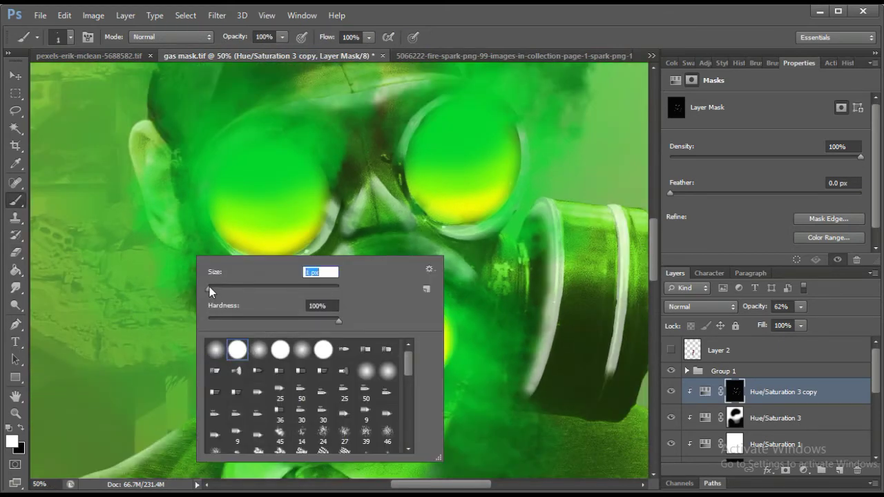
Use a 1 px Brush to paint fine beard strands, then expand Group 1 in Layers
key("Return")
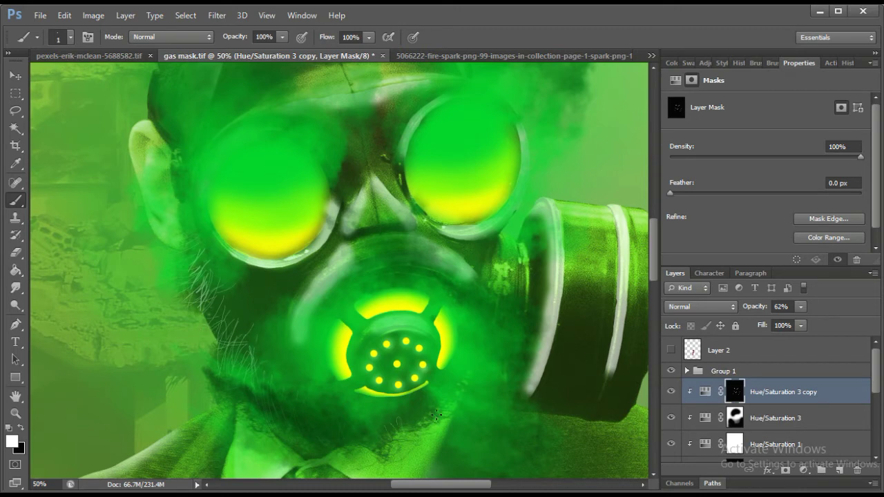
left_click(687, 371)
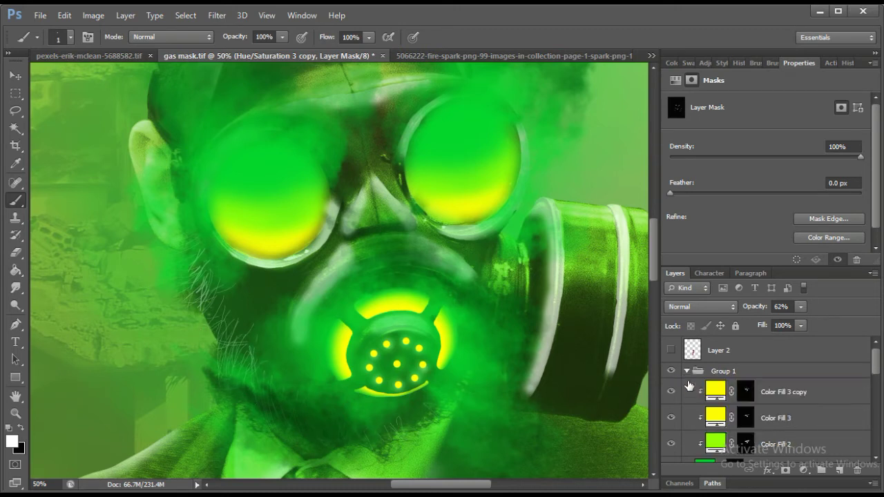
Preview the Color Fill layers in Group 1, including Color Fill 1 copy 2, then collapse the group
scroll(759, 415, "down", 3)
left_click(670, 433)
left_click(670, 433)
left_click(670, 434)
left_click(734, 433)
right_click(218, 289)
key("e")
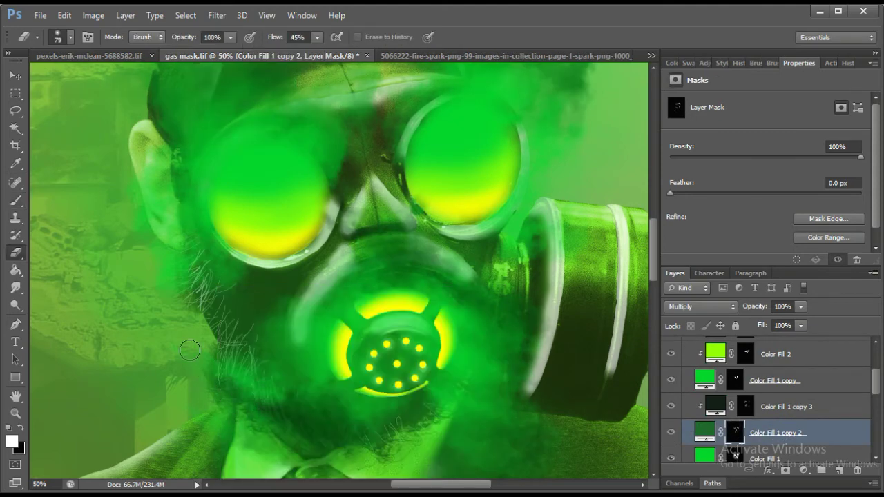
scroll(759, 414, "up", 3)
left_click(687, 371)
left_click(670, 392)
On the Hue/Saturation 3 copy mask, erase respirator-edge and canister-rim glare at 16% flow
left_click(670, 392)
left_click(702, 396)
left_click_drag(534, 267, 423, 298)
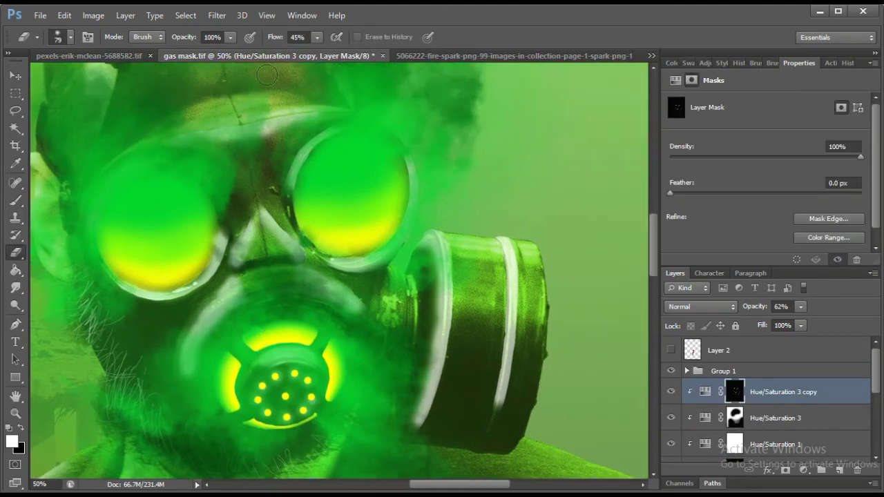
left_click_drag(317, 37, 297, 53)
mouse_move(395, 396)
left_mouse_down()
mouse_move(420, 367)
mouse_move(436, 304)
left_mouse_up()
left_click_drag(507, 387, 510, 263)
left_click_drag(505, 407, 523, 247)
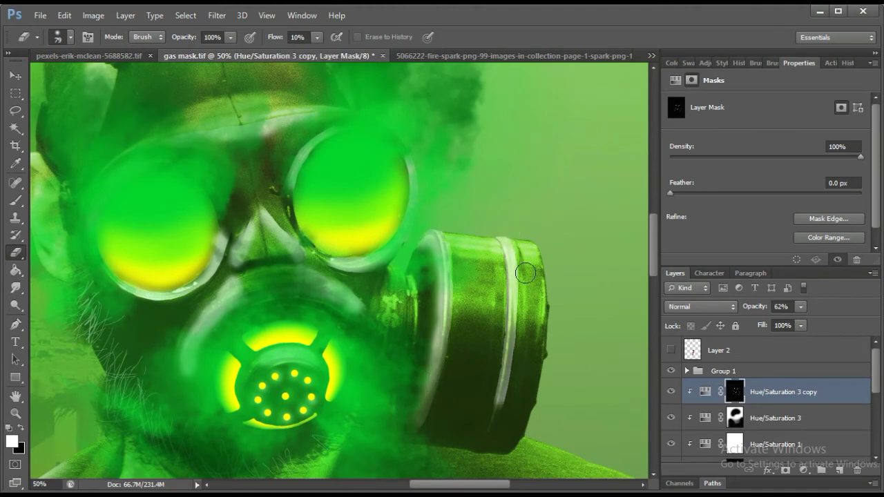
Enlarge the Eraser to 127 px, adjust flow, and retune the tint to Hue 92, Saturation 99, Lightness +42
key("bracketright")
key("bracketright")
key("bracketright")
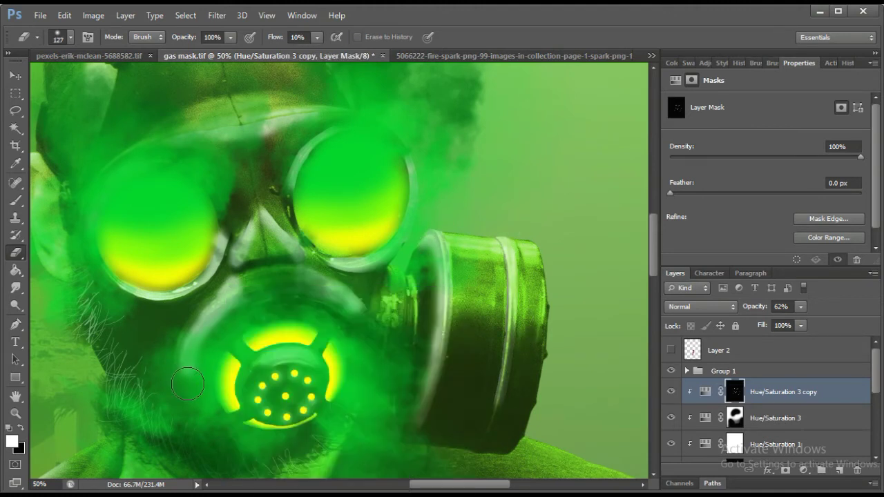
left_click_drag(316, 37, 313, 58)
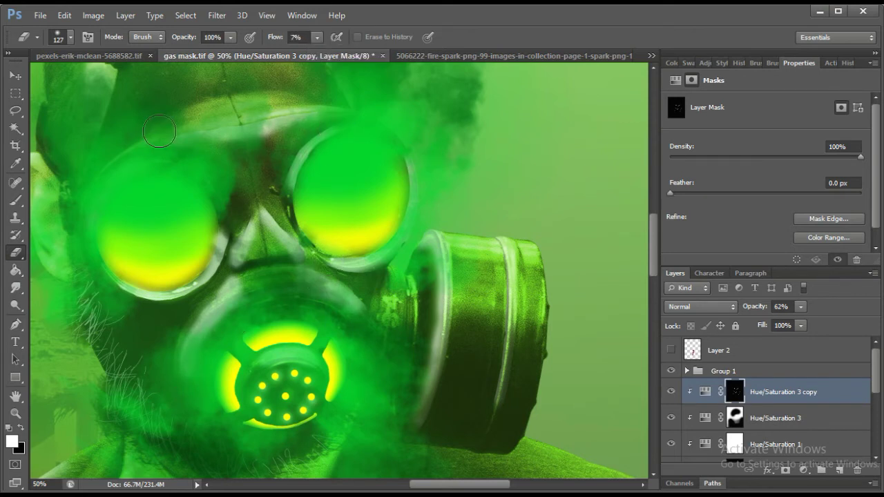
left_click_drag(317, 37, 325, 58)
scroll(339, 270, "down", 3)
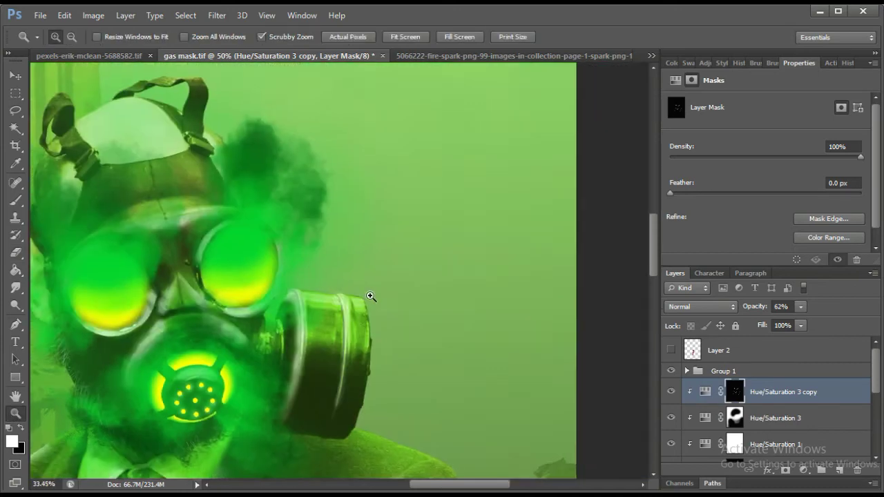
left_click(704, 392)
left_click_drag(773, 206, 804, 206)
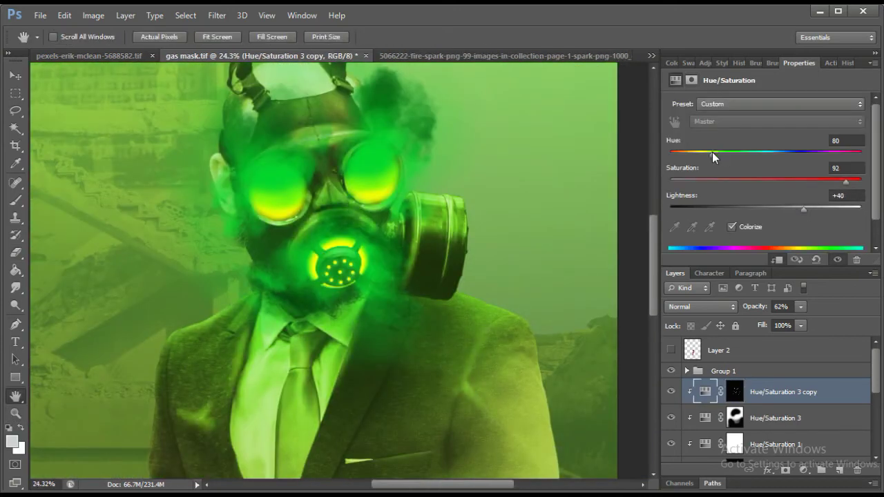
left_click(803, 469)
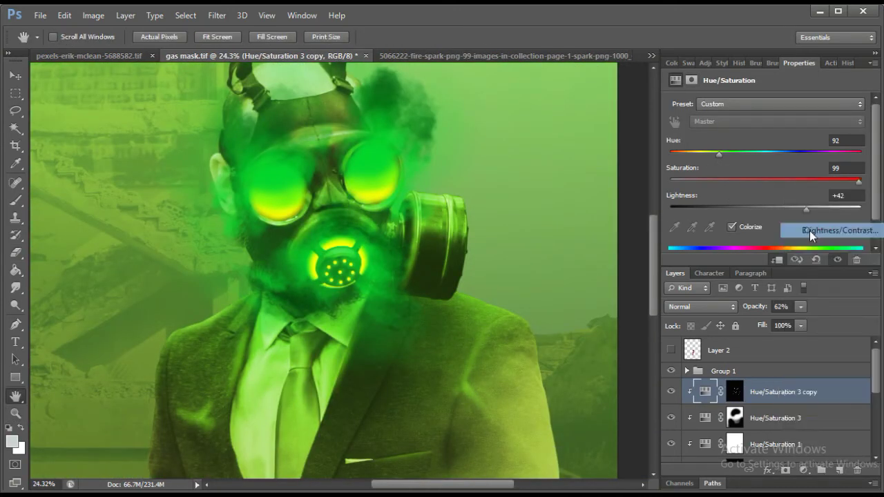
Add a Brightness/Contrast 2 layer at brightness 31, clipped below, with its mask inverted to hide it
left_click(809, 230)
left_click(759, 404, "alt")
key("ctrl+i")
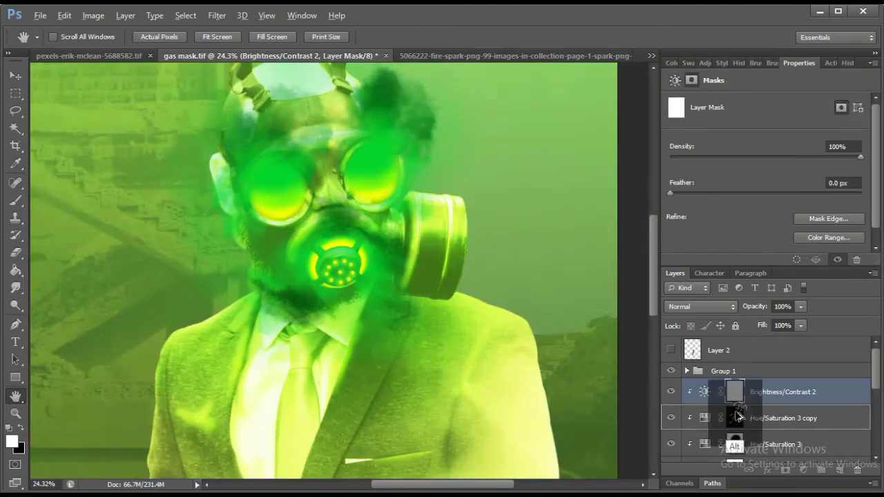
mouse_move(860, 156)
left_mouse_down()
mouse_move(782, 162)
mouse_move(860, 156)
left_mouse_up()
Set the Hue/Saturation 3 copy layer's tint lightness to +32
key("z")
left_click_drag(625, 290, 575, 288)
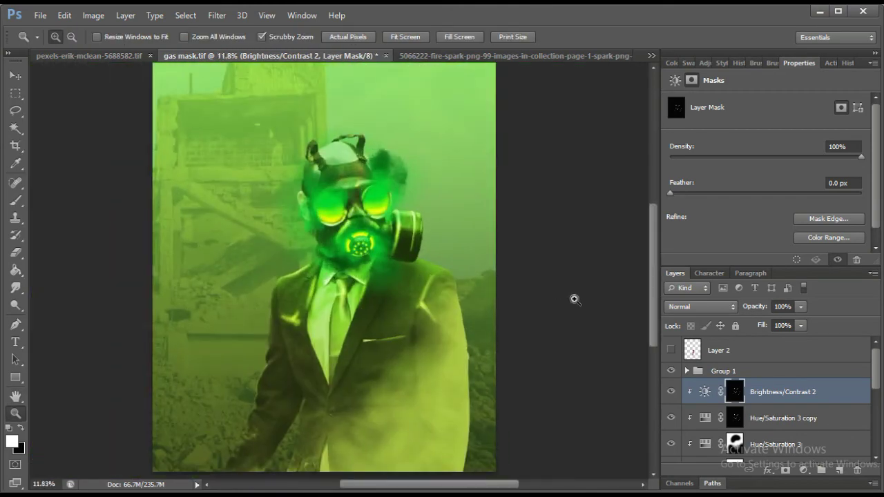
left_click(735, 392, "alt")
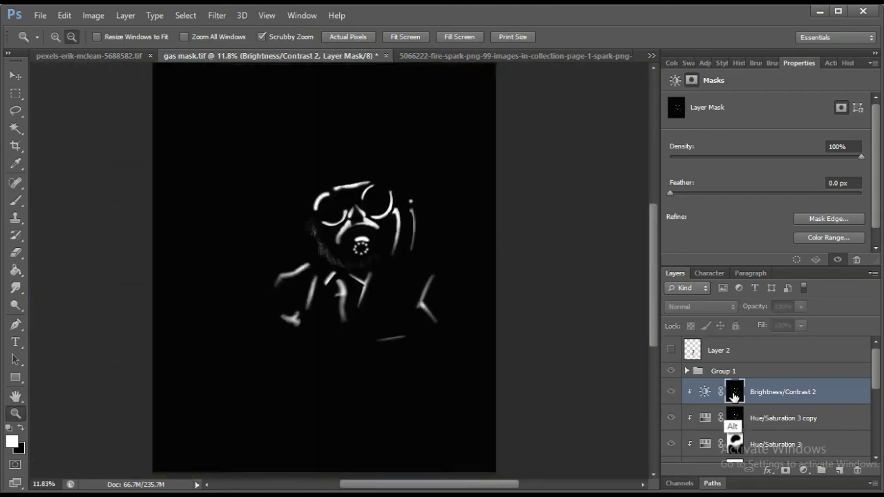
left_click(734, 391, "alt")
left_click(735, 418, "alt")
left_click(735, 417, "alt")
left_click(705, 418)
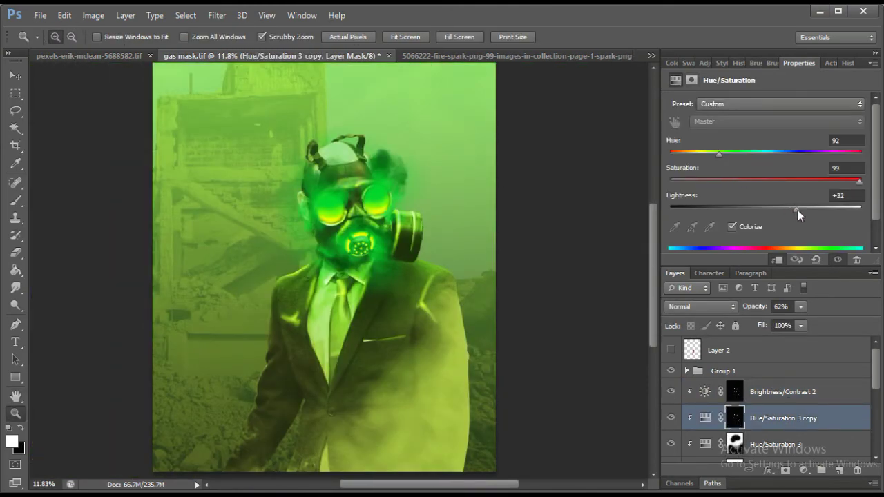
Paint the Brightness/Contrast 2 mask over the neck, lapel, shirt, tie and jacket front with a large brush
left_click(705, 391)
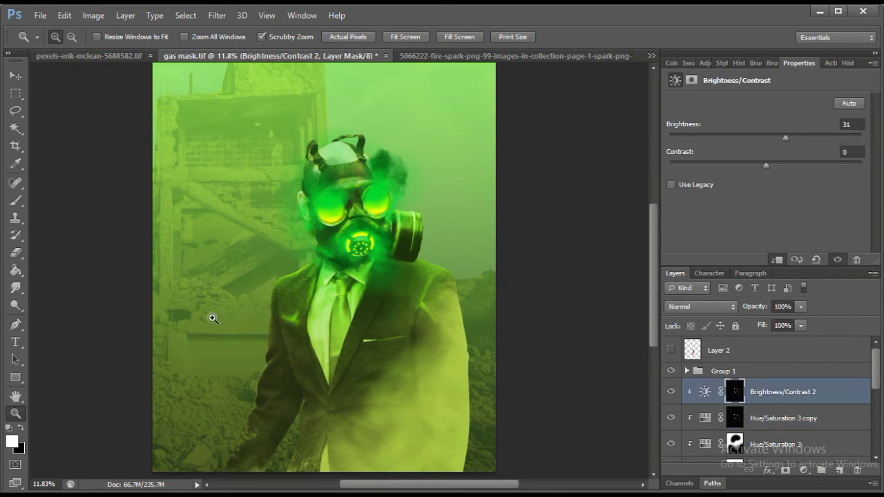
left_click(15, 207)
right_click(248, 234)
key("Return")
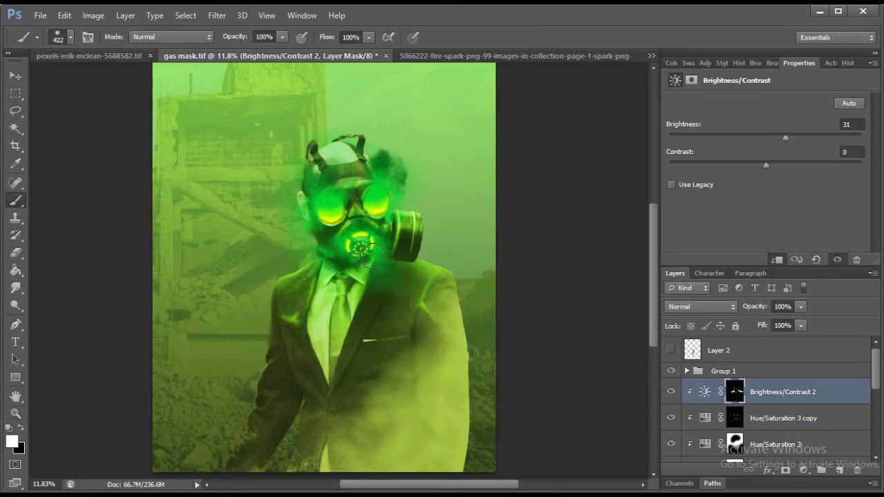
left_click_drag(359, 283, 265, 299)
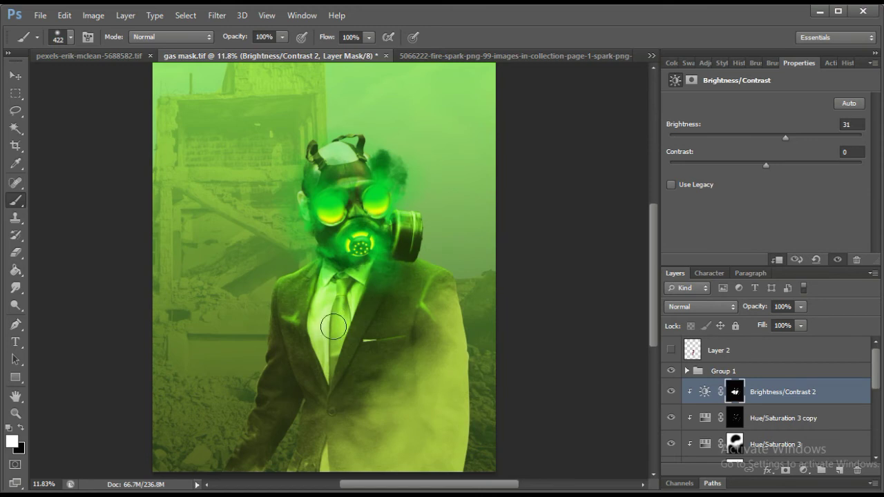
left_click_drag(327, 335, 314, 397)
mouse_move(350, 350)
left_mouse_down()
mouse_move(302, 355)
mouse_move(277, 331)
left_mouse_up()
Zoom out to the whole image, save the document and select Group 1
key("z")
left_click_drag(214, 336, 197, 336)
key("ctrl+s")
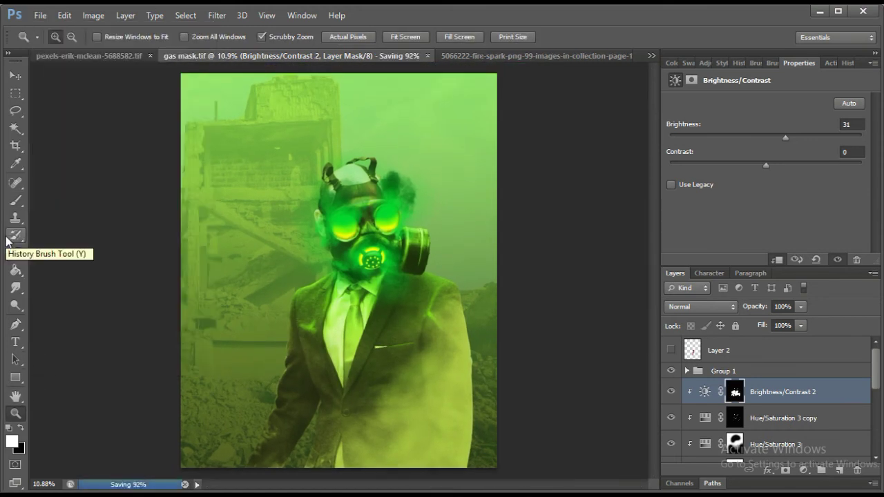
key("v")
left_click(349, 255)
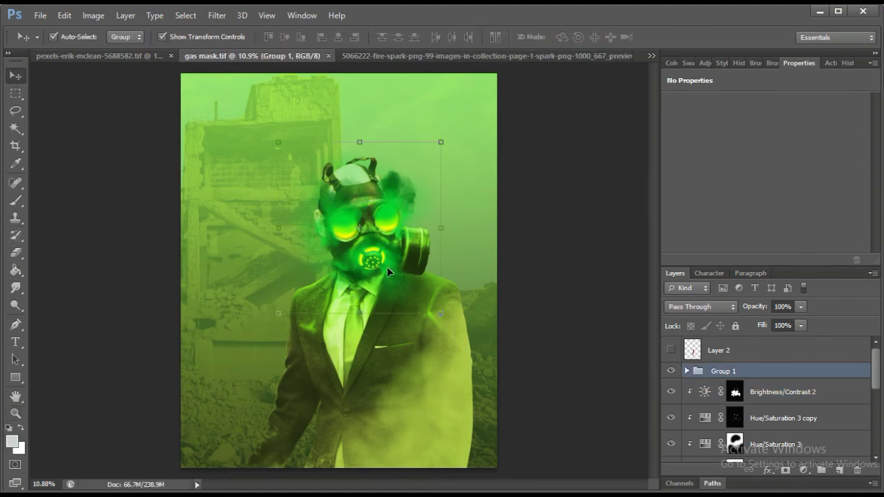
Compare Group 1's Color Fill copies on and off and lower the group opacity to 75%
left_click(687, 371)
scroll(690, 387, "down", 2)
left_click(670, 373)
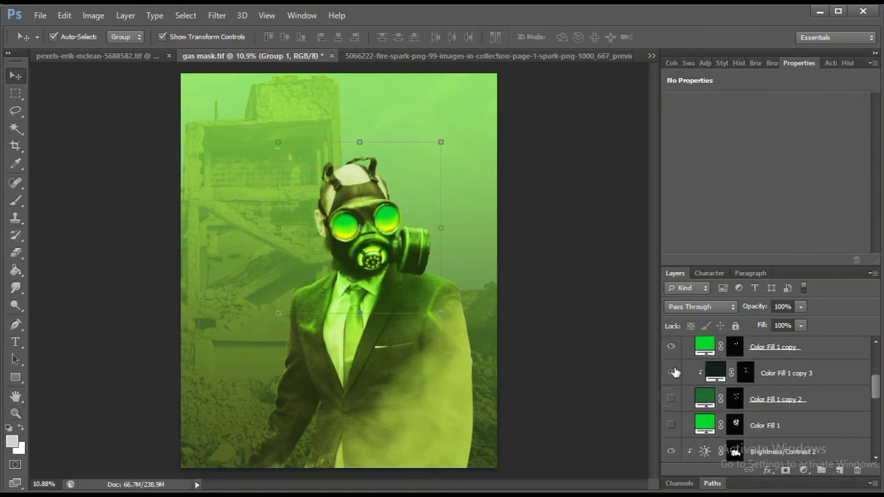
double_click(669, 400)
left_click(670, 398)
left_click(670, 425)
left_click_drag(800, 306, 786, 324)
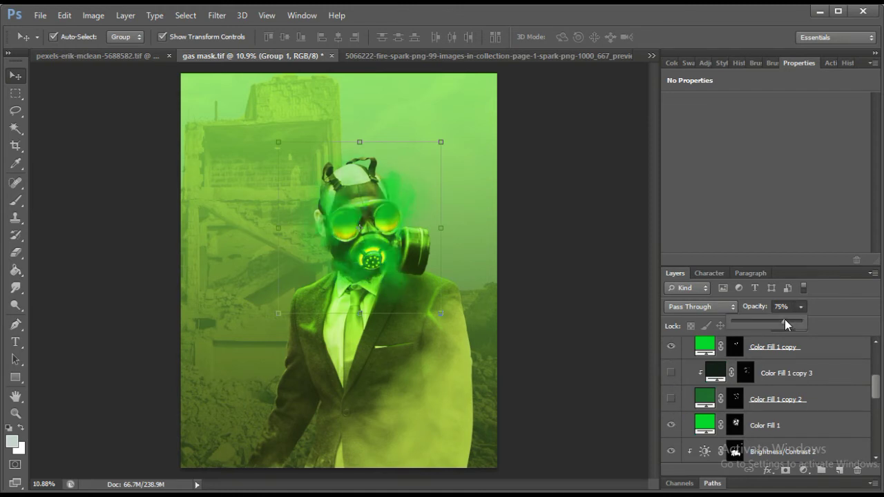
scroll(670, 387, "up", 2)
scroll(670, 414, "down", 1)
left_click(670, 419)
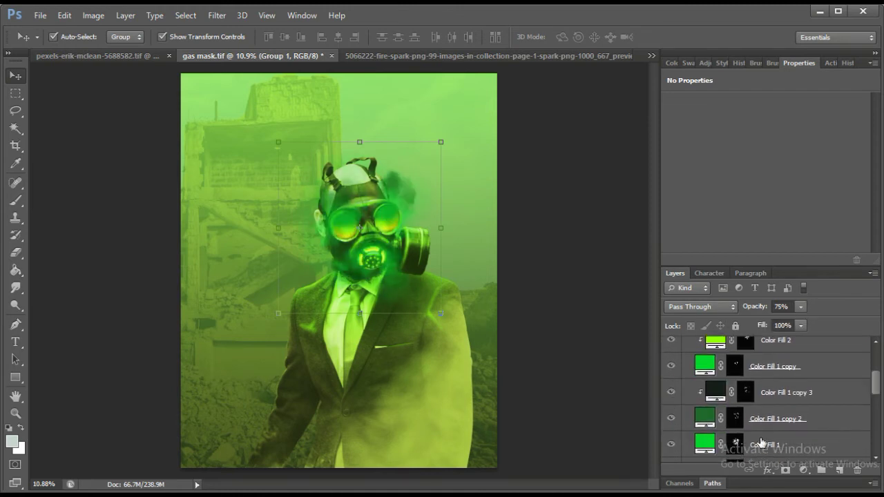
Lower Color Fill 1's opacity to lighten the green tint
left_click(766, 444)
scroll(875, 401, "down", 1)
scroll(876, 401, "up", 2)
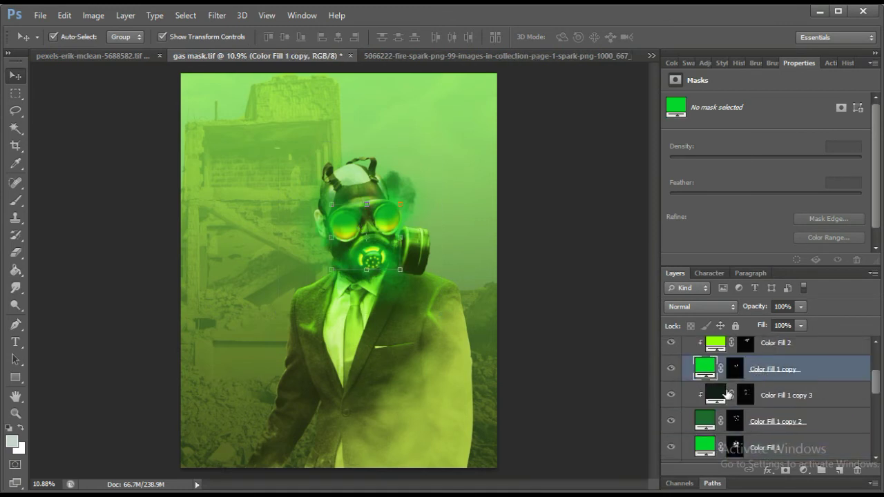
left_click(773, 394)
left_click(744, 440)
scroll(744, 439, "up", 1)
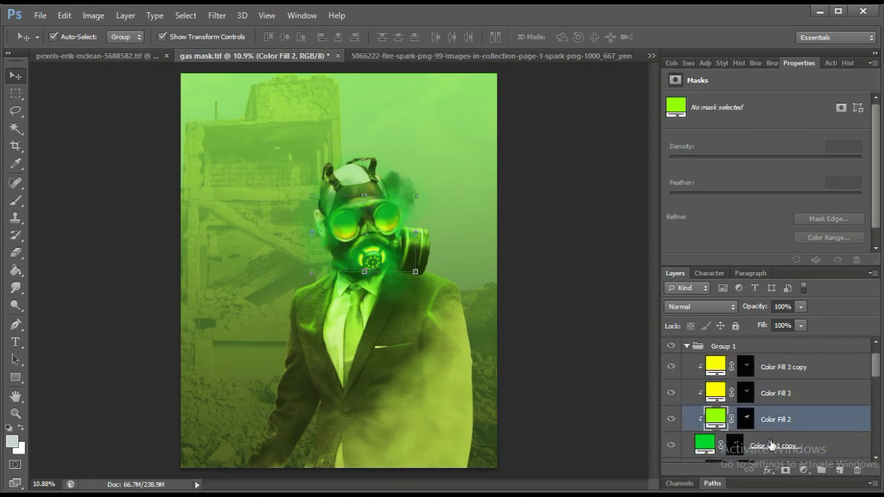
left_click(764, 422)
left_click(800, 305)
left_click_drag(765, 324, 775, 325)
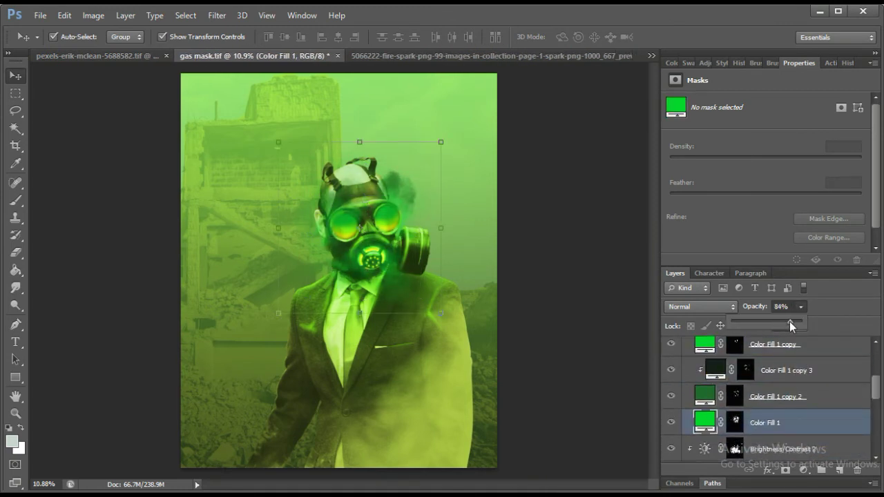
key("alt+bracketright")
key("alt+bracketright")
left_click(700, 306)
left_click(40, 151)
Save the document, then move Layer 2 below Group 1 with Multiply blending
left_click(40, 15)
left_click(52, 162)
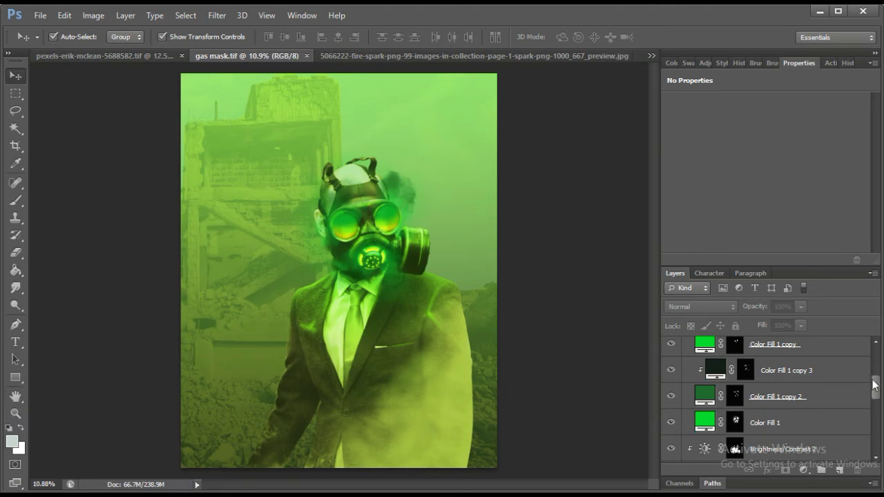
left_click_drag(875, 385, 875, 362)
left_click(670, 350)
left_click(670, 350)
mouse_move(805, 355)
left_mouse_down()
mouse_move(729, 343)
mouse_move(677, 367)
left_mouse_up()
left_click(700, 306)
left_click(690, 53)
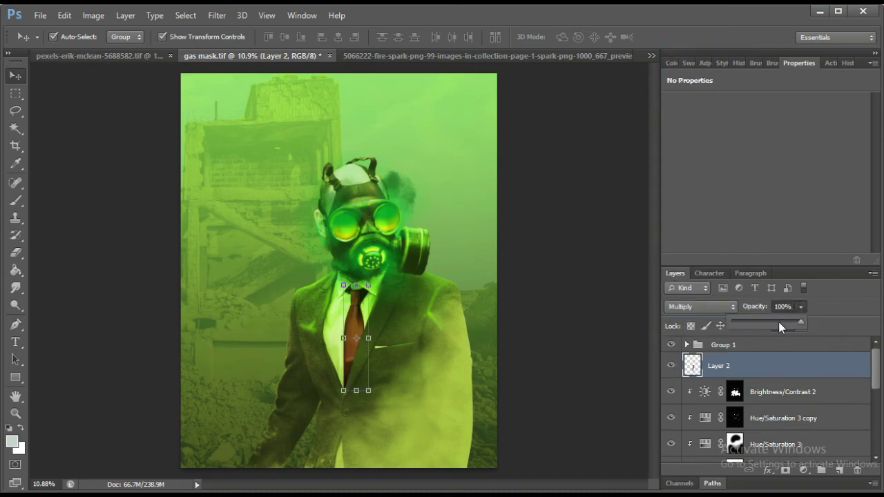
left_click(66, 371)
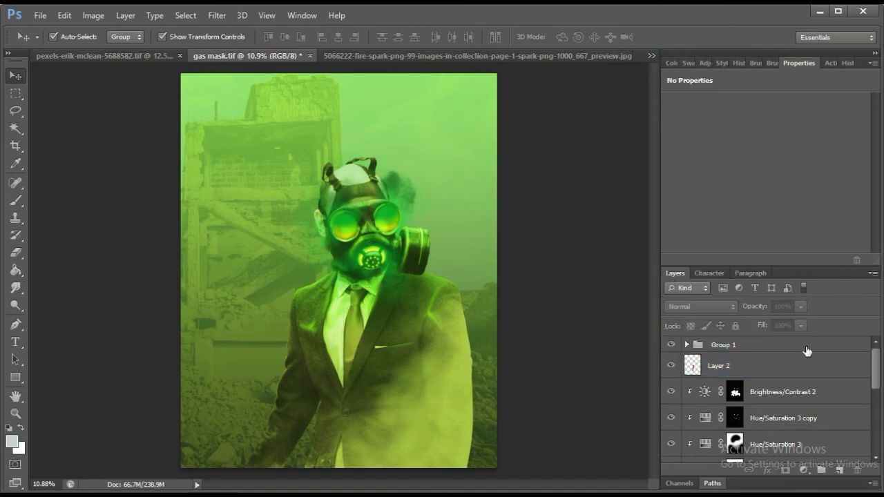
Add an olive Solid Color fill layer and pick the 4587 smoke brush tip
left_click(802, 469)
left_click(806, 173)
key("Return")
key("b")
right_click(422, 281)
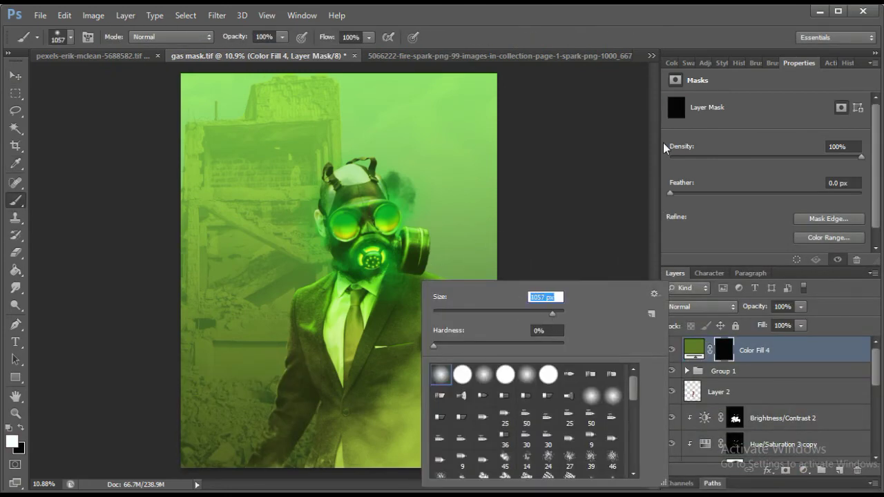
key("F5")
scroll(801, 138, "down", 3)
left_click(809, 136)
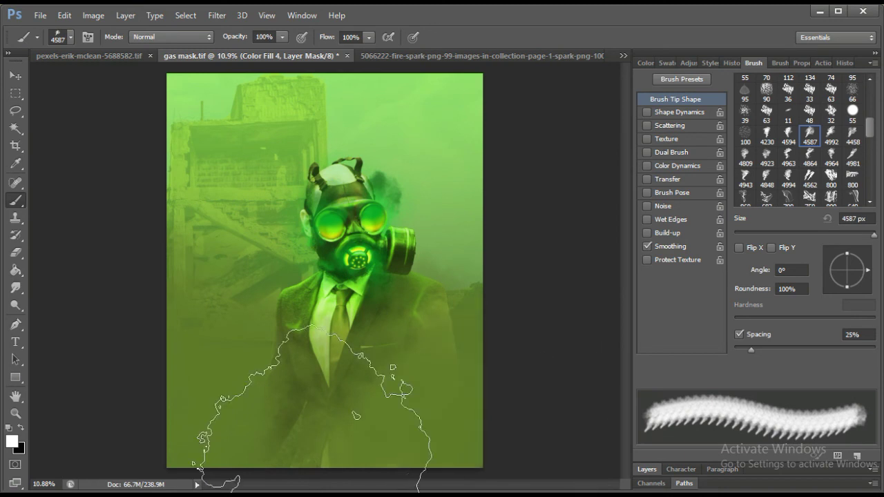
Enlarge the eraser to 1753 px and save the document
key("e")
right_click(309, 350)
left_click_drag(442, 312, 483, 312)
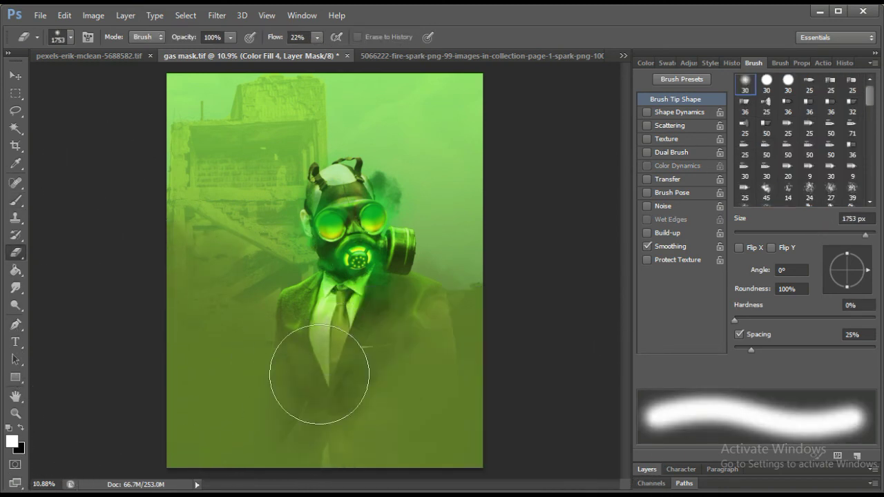
left_click(40, 15)
left_click(41, 166)
key("v")
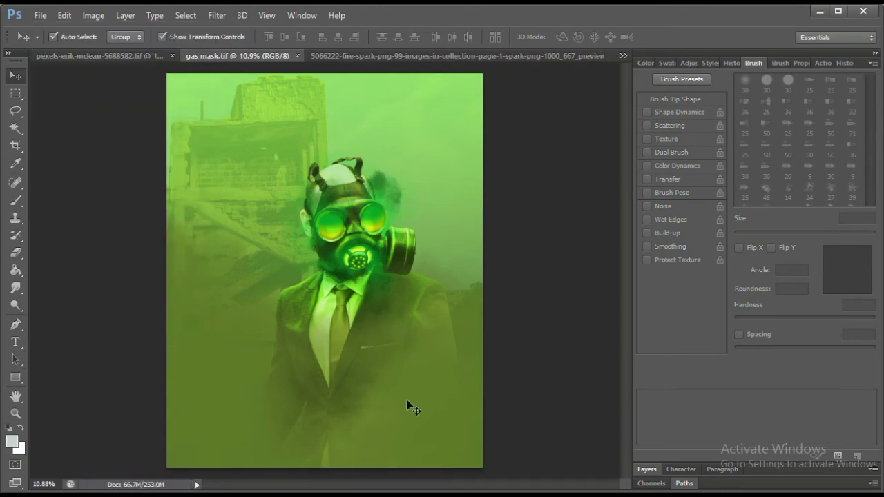
key("F7")
key("e")
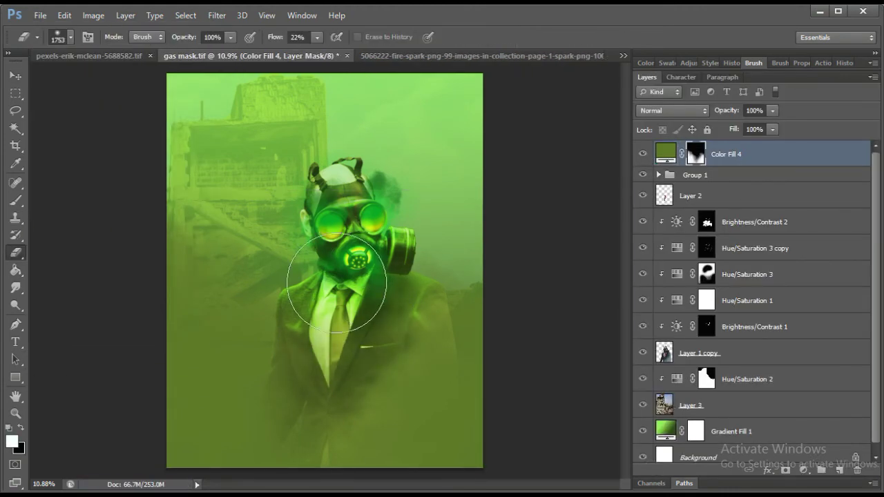
Shape Color Fill 4's haze over the lower canvas with the eraser, lowering flow to 11% then 4%
left_click(17, 202)
right_click(355, 289)
key("Escape")
key("e")
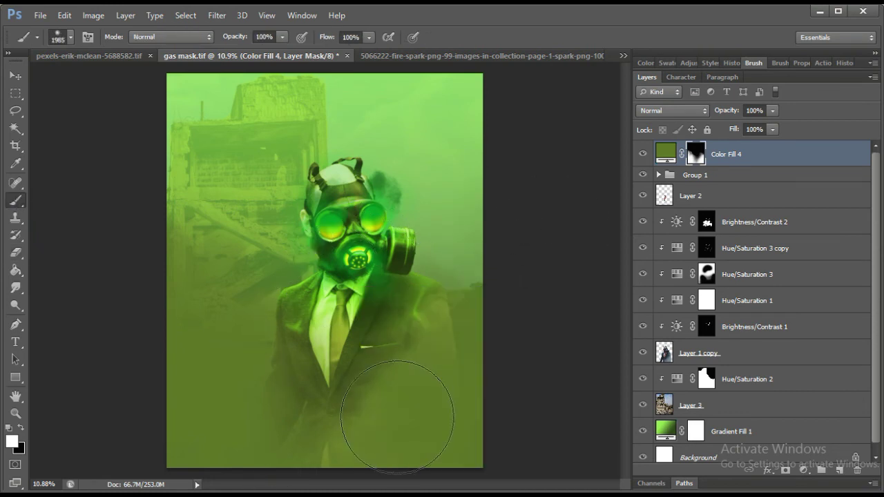
left_click_drag(414, 386, 267, 385)
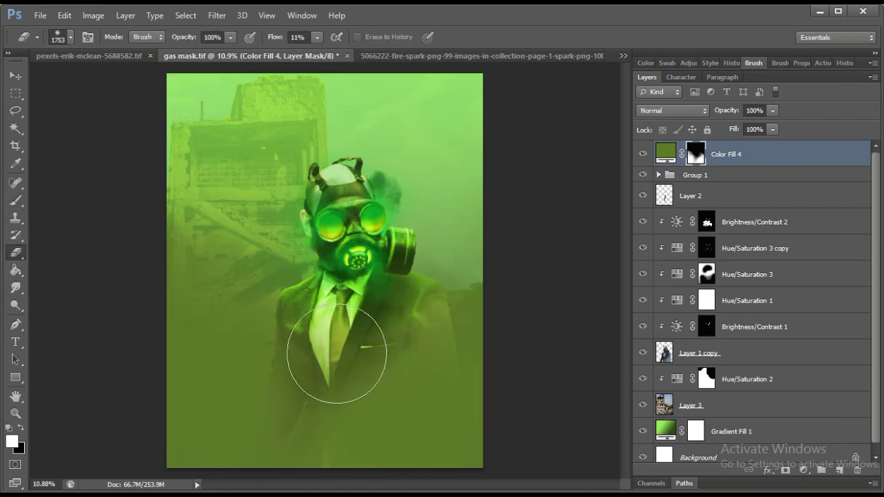
right_click(350, 290)
key("Escape")
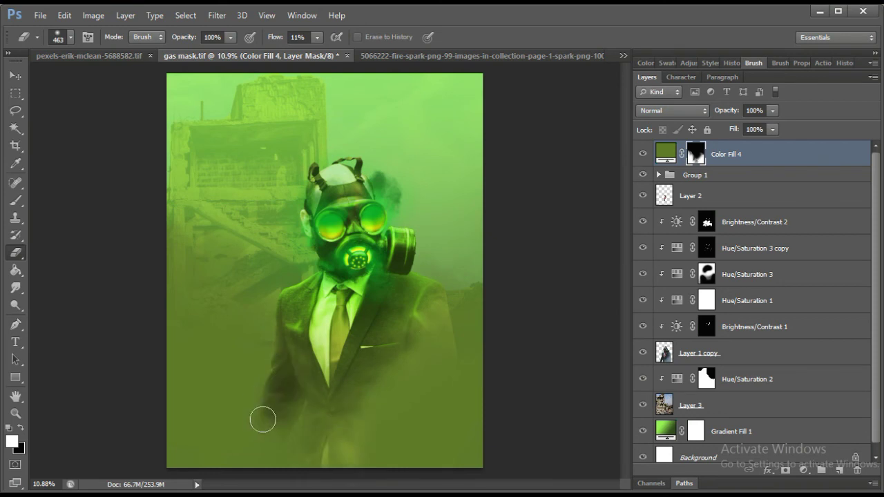
right_click(444, 284)
key("Escape")
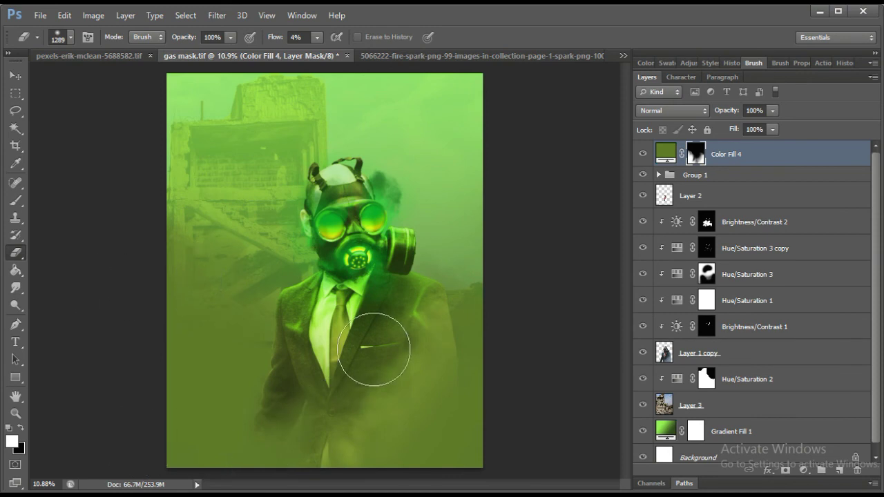
Duplicate Color Fill 4 below Layer 1 copy, invert its mask and paint smoke into it
left_click_drag(731, 195, 742, 369)
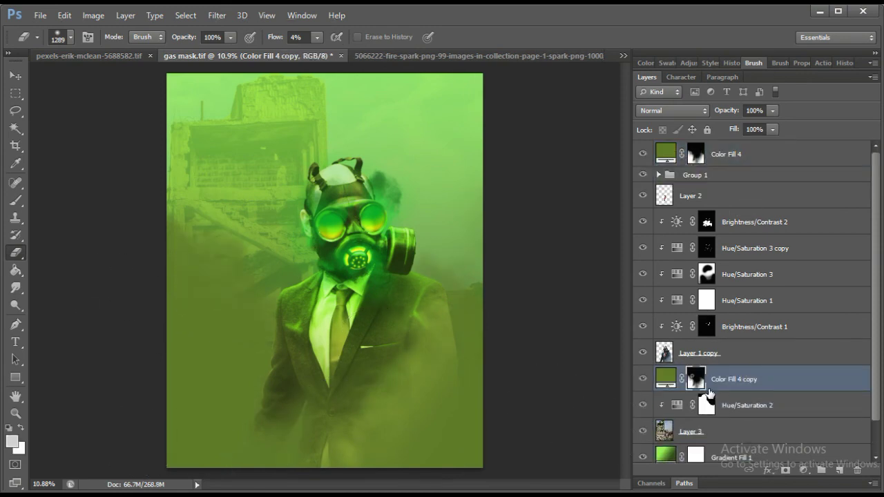
key("ctrl+i")
key("b")
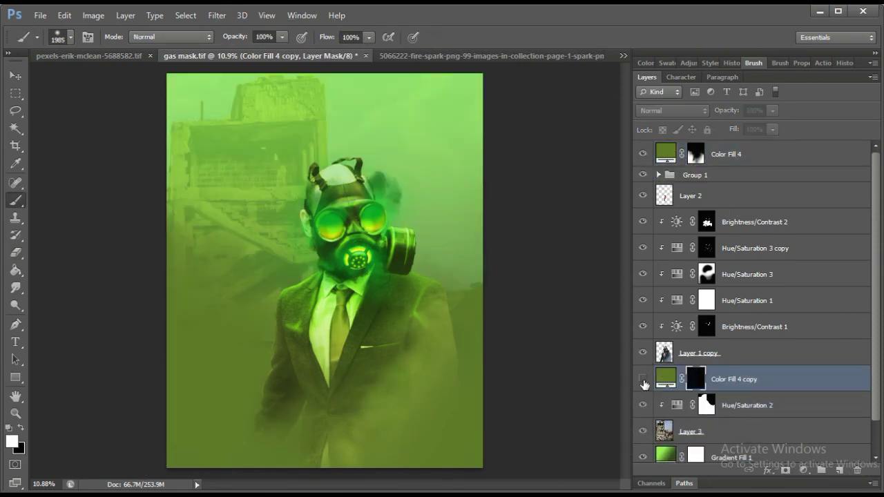
left_click_drag(483, 316, 443, 375)
left_click_drag(276, 269, 295, 286)
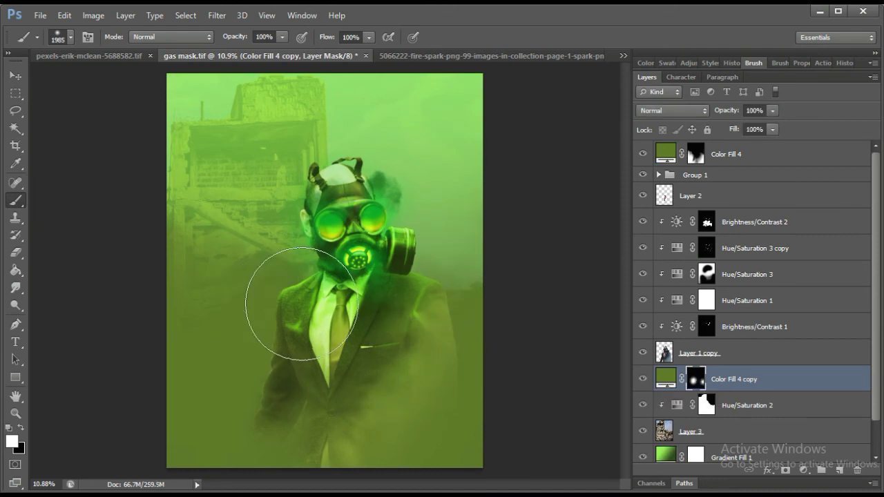
Try a different fill colour shade on the Color Fill 4 copy
double_click(664, 379)
key("Escape")
left_click(236, 326)
left_click(509, 200)
left_click(470, 198)
double_click(664, 379)
left_click_drag(733, 414, 704, 389)
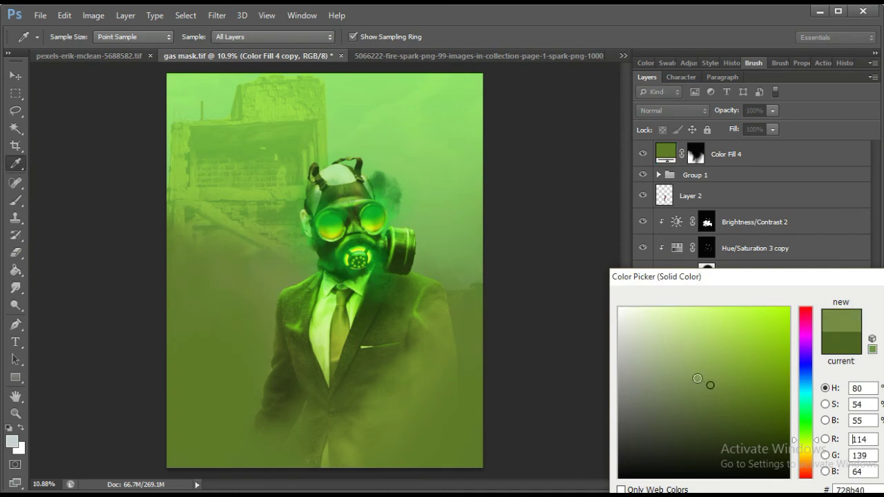
key("Escape")
left_click(642, 379)
Delete the Color Fill 4 copy, save, and switch to the spark image document
key("Delete")
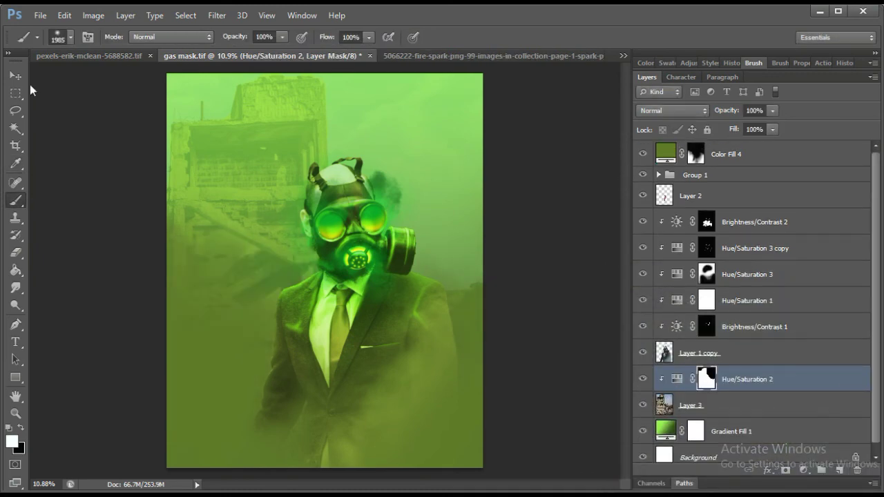
left_click(15, 74)
left_click(40, 16)
left_click(28, 166)
left_click(483, 55)
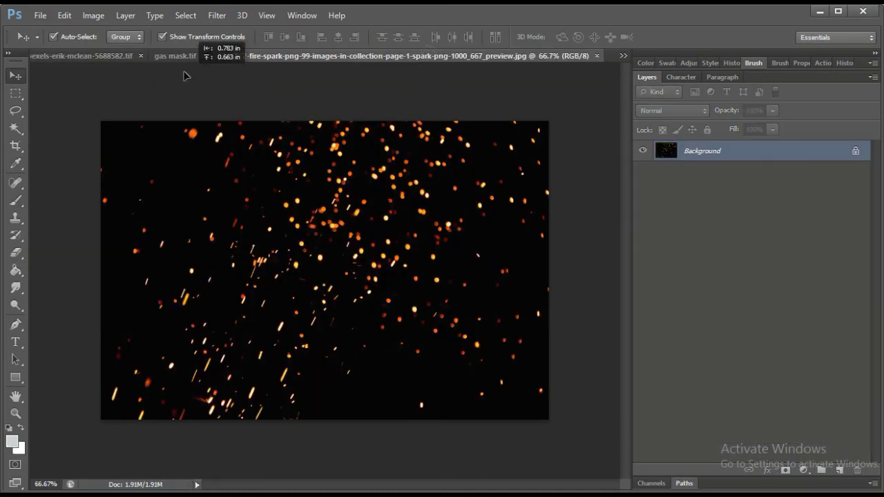
Bring the spark image into gas mask.tif and scale it to cover the lower canvas
left_click_drag(207, 207, 290, 335)
mouse_move(245, 301)
left_mouse_down()
mouse_move(127, 390)
mouse_move(181, 453)
left_mouse_up()
key("Return")
key("ctrl+t")
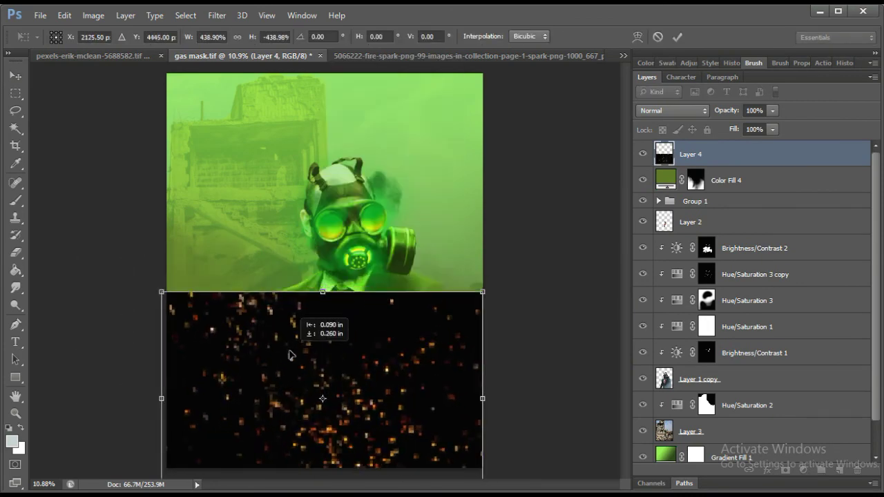
left_click_drag(290, 317, 290, 279)
left_click_drag(325, 253, 324, 258)
key("Return")
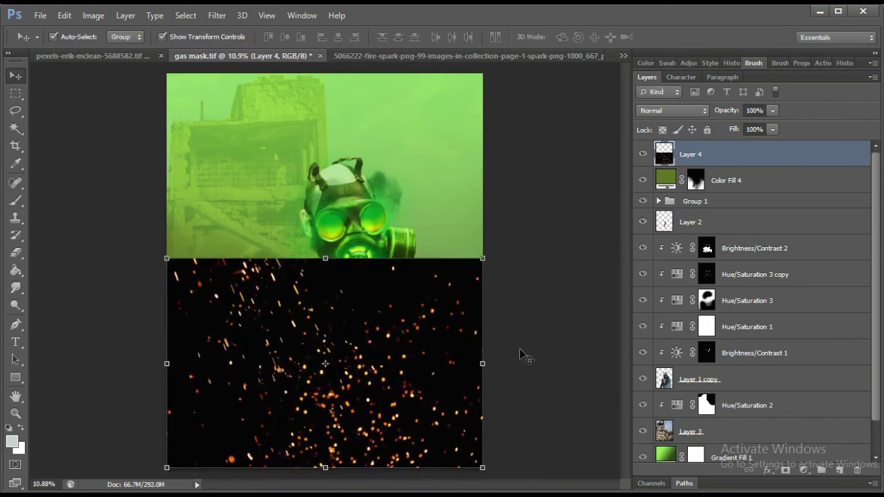
Add Selective Color with Reds Cyan +100, Magenta -100, more Yellow, and Greens Cyan +90, Magenta -82
left_click(802, 468)
left_click(809, 458)
left_click_drag(762, 151, 860, 151)
left_click_drag(766, 179, 669, 179)
left_click_drag(766, 206, 813, 206)
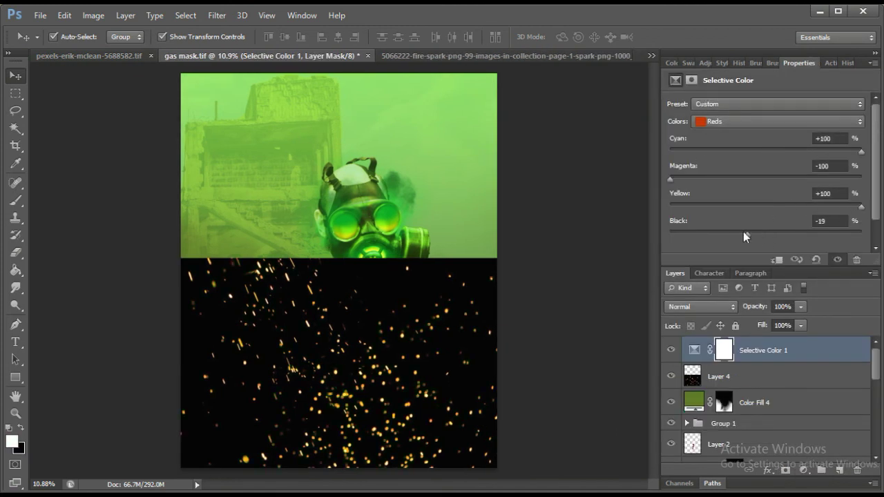
left_click(777, 121)
left_click(766, 147)
left_click_drag(766, 152, 851, 152)
mouse_move(765, 178)
left_mouse_down()
mouse_move(687, 179)
mouse_move(767, 179)
mouse_move(828, 206)
left_mouse_up()
left_click_drag(766, 234, 728, 234)
left_click(671, 350)
left_click(670, 350)
Clip the Selective Color to spark Layer 4, set it to Screen and add a mask
left_click(733, 363, "alt")
left_click(717, 376)
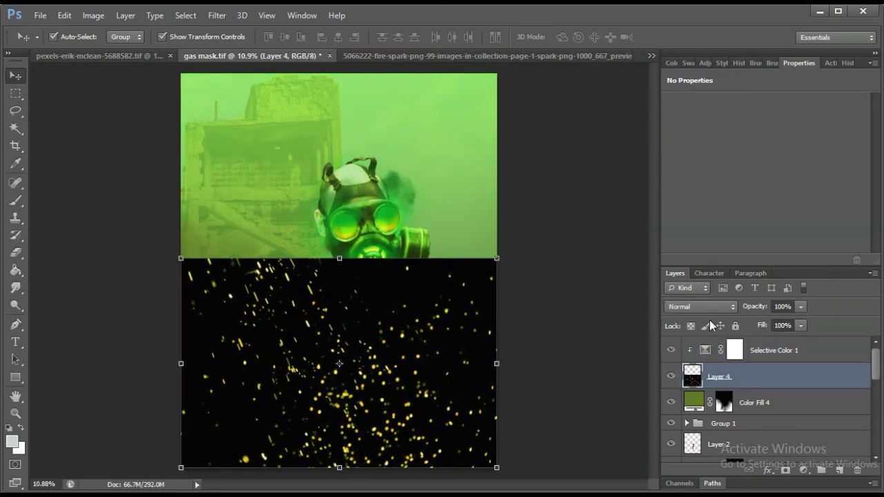
left_click(701, 307)
left_click(690, 118)
Erase sparks from the left side, suit chest and lower middle of the image
left_click(16, 252)
right_click(286, 286)
key("Return")
left_click_drag(256, 198, 202, 271)
mouse_move(403, 292)
left_mouse_down()
mouse_move(394, 355)
mouse_move(392, 324)
left_mouse_up()
mouse_move(368, 415)
left_mouse_down()
mouse_move(312, 424)
mouse_move(414, 392)
left_mouse_up()
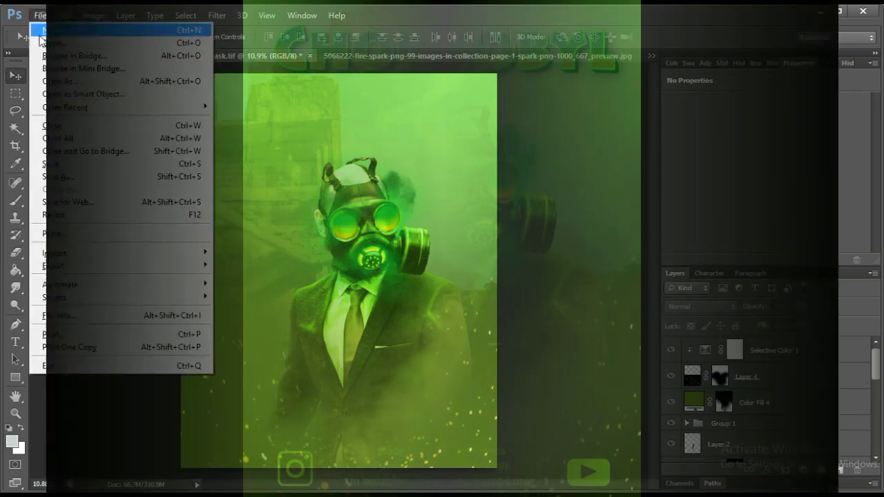